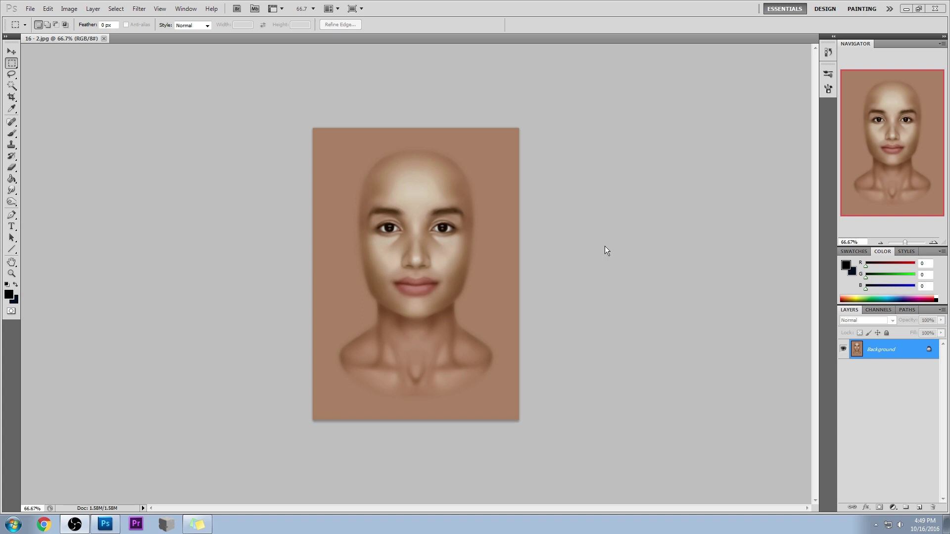
- Magic Wand the brown background, Lasso-trim it to a smooth neck edge, and add Layer 1
key(w)
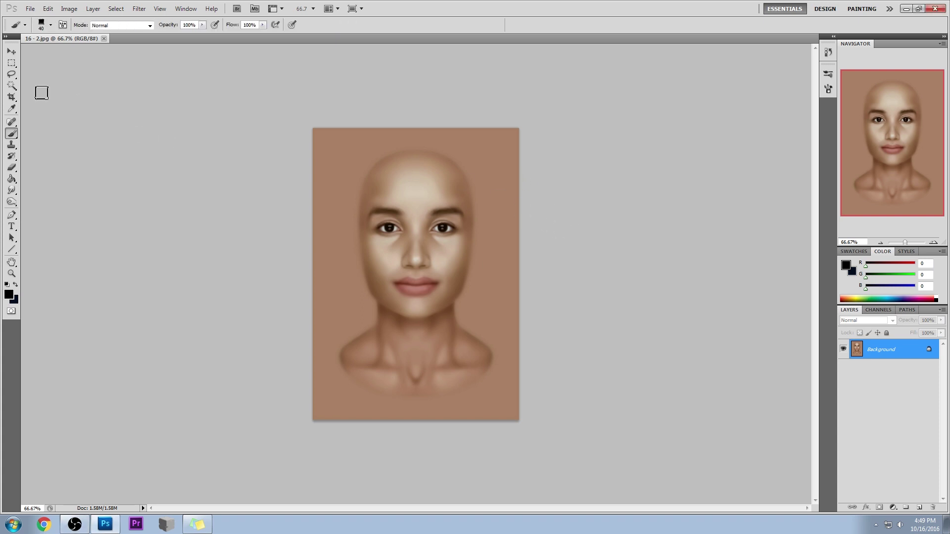
click(10, 87)
click(492, 278)
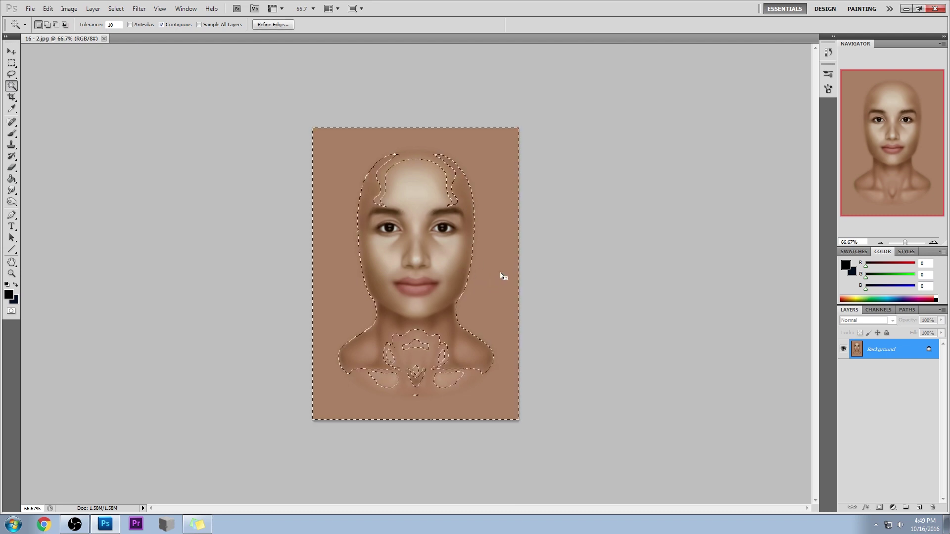
key(l)
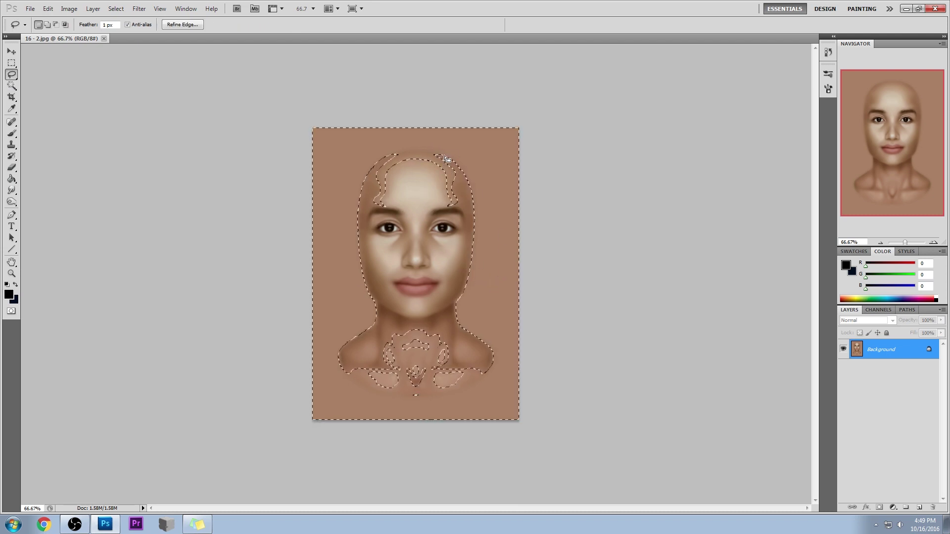
mouse_move(448, 158)
mouse_down()
mouse_move(391, 149)
mouse_move(451, 161)
mouse_up()
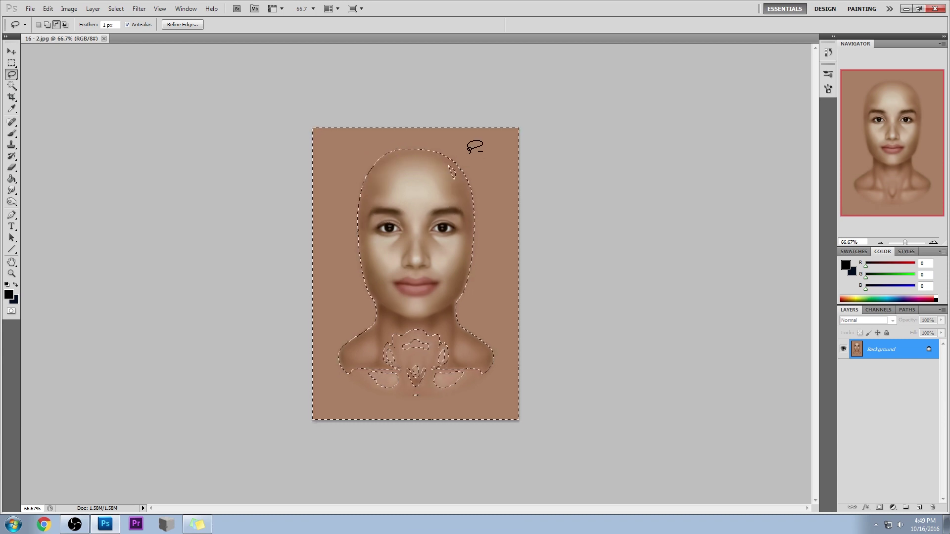
mouse_move(395, 325)
mouse_down()
mouse_move(348, 367)
mouse_move(411, 383)
mouse_move(458, 380)
mouse_move(456, 337)
mouse_move(488, 368)
mouse_up()
key(ctrl+z)
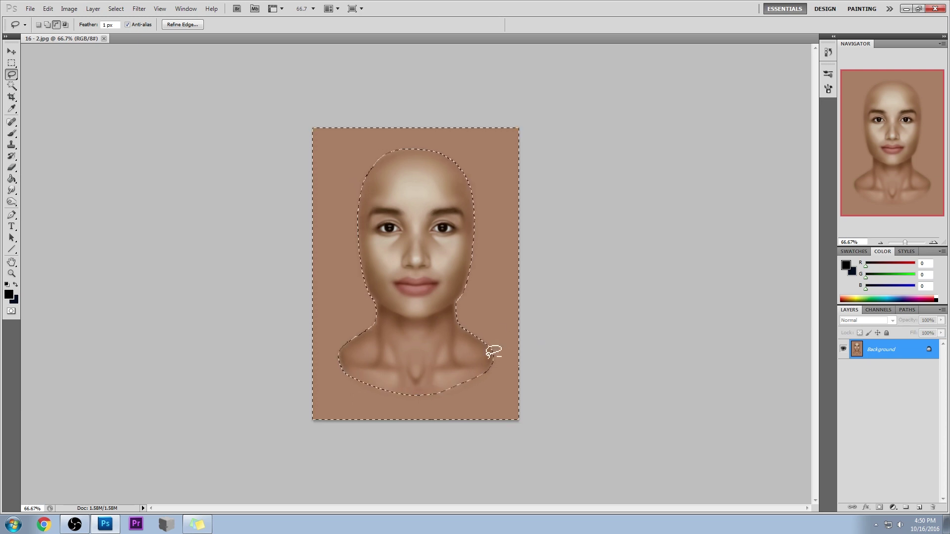
click(919, 508)
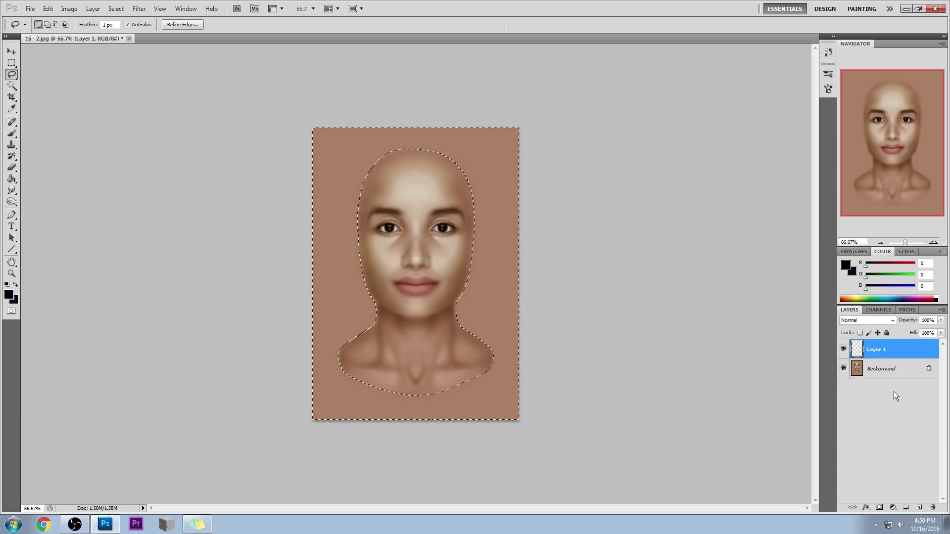
- Set Layer 1 to Color mode and fill the selected background with 123 grey
click(846, 266)
click(520, 141)
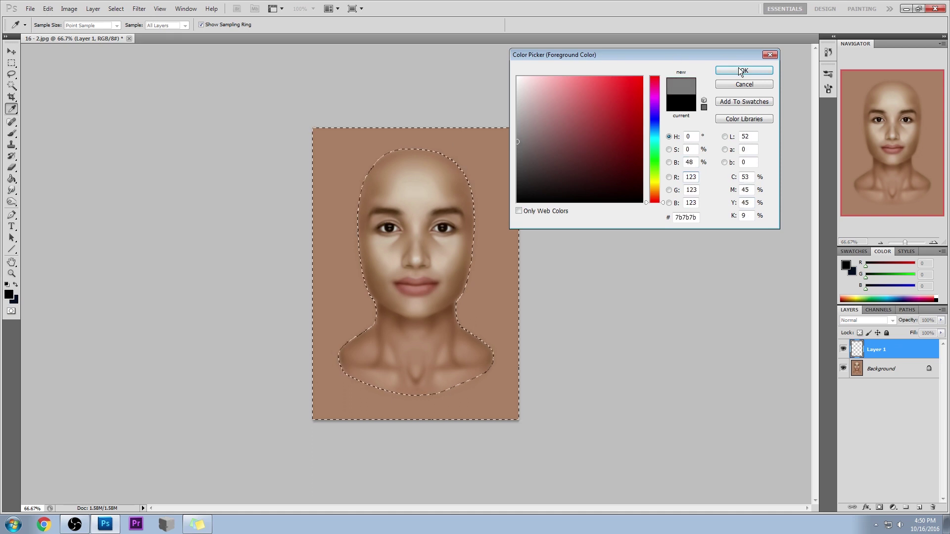
click(745, 70)
key(g)
click(844, 320)
click(847, 312)
click(510, 266)
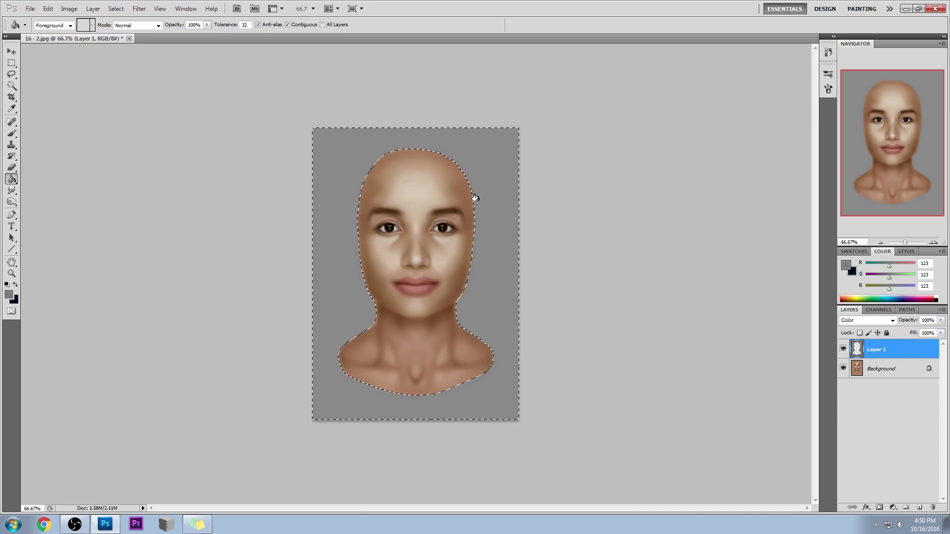
- Deselect, then set up a 65 px brush at 41% opacity
key(m)
right_click(487, 231)
click(507, 238)
key(b)
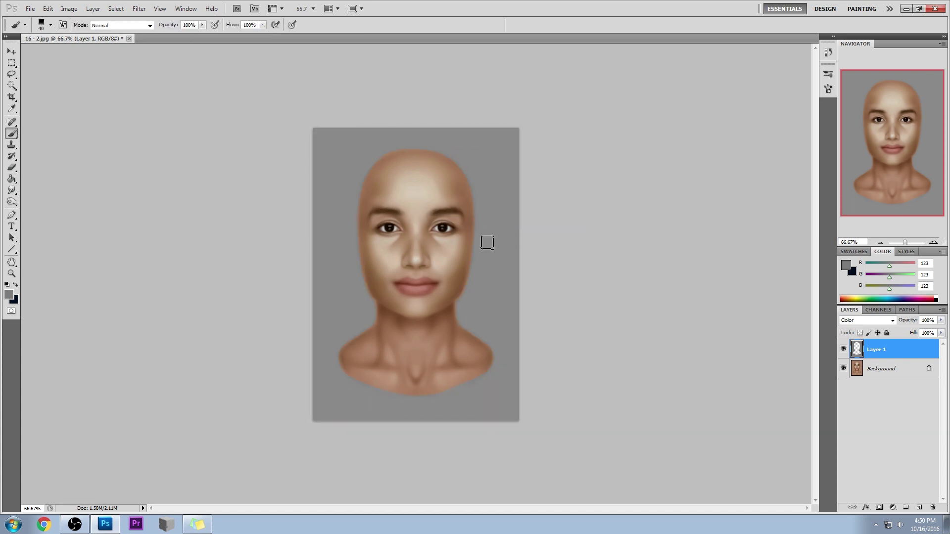
right_click(402, 167)
mouse_move(580, 244)
mouse_down()
mouse_move(588, 396)
mouse_move(579, 466)
mouse_up()
click(501, 401)
click(516, 401)
click(643, 350)
click(202, 26)
drag(188, 37, 173, 36)
- Brush grey over the eye area and merge Layer 1 down into Background
drag(397, 229, 403, 227)
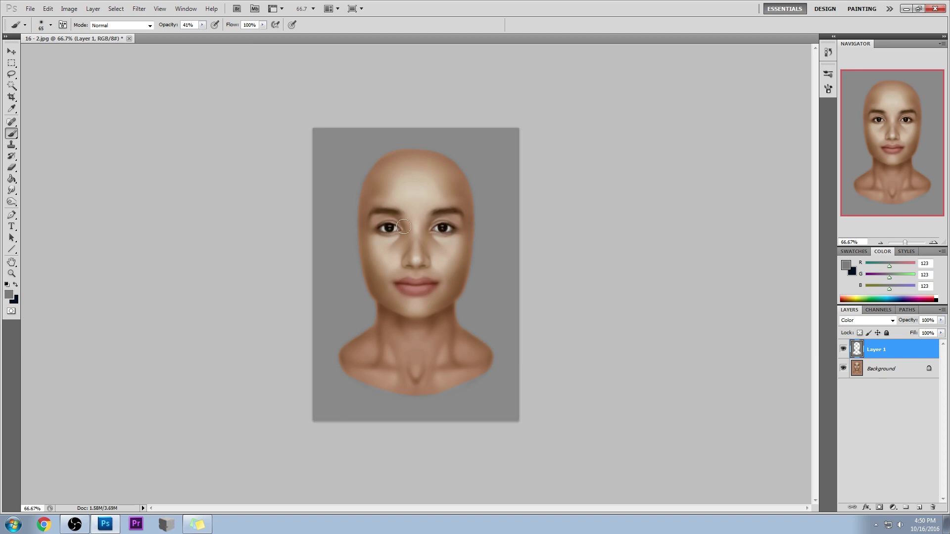
right_click(880, 350)
click(884, 321)
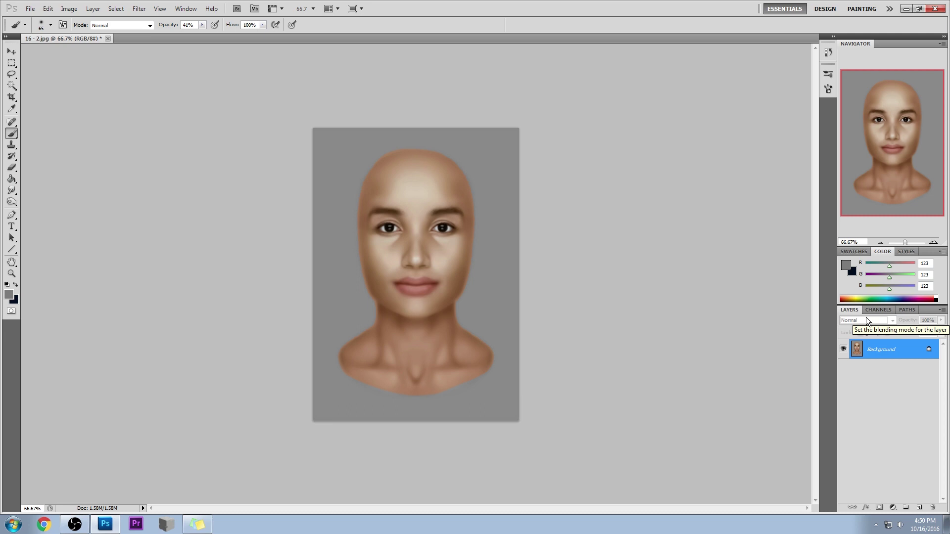
- Add a Color-mode Layer 1 filled with 248 near-white so the portrait shows greyscale
click(919, 508)
click(880, 321)
click(862, 311)
click(847, 265)
click(517, 80)
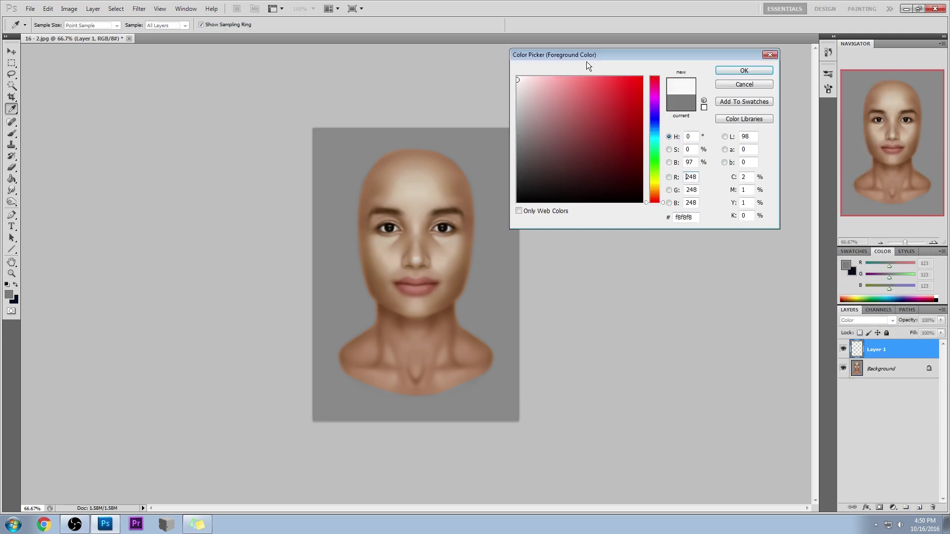
click(744, 70)
key(g)
click(404, 184)
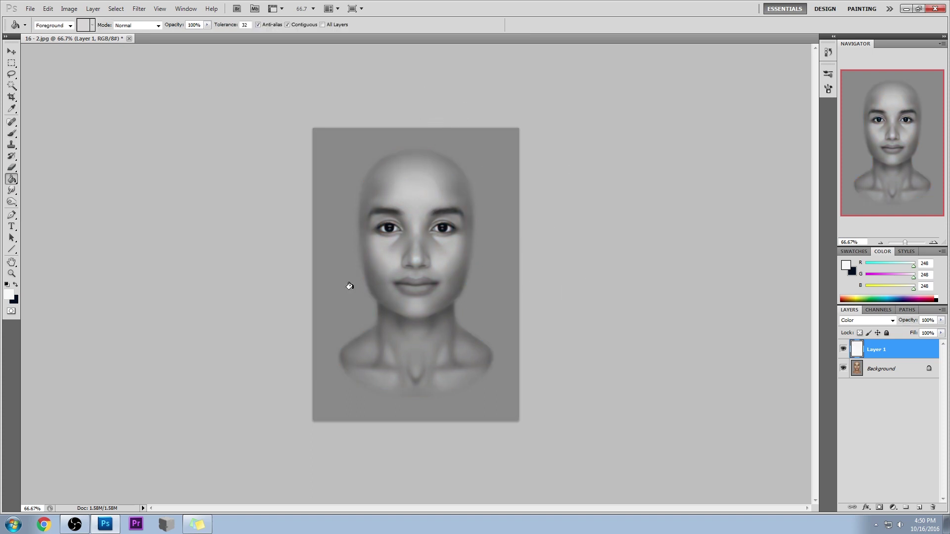
- On Background, Magic Wand the grey surround, trying tolerances 15 and 25
click(859, 370)
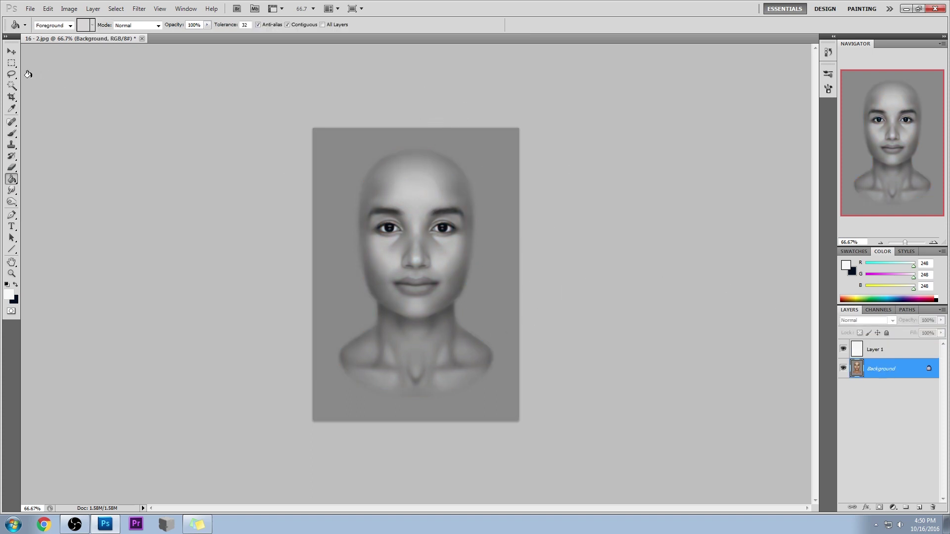
click(11, 86)
click(498, 290)
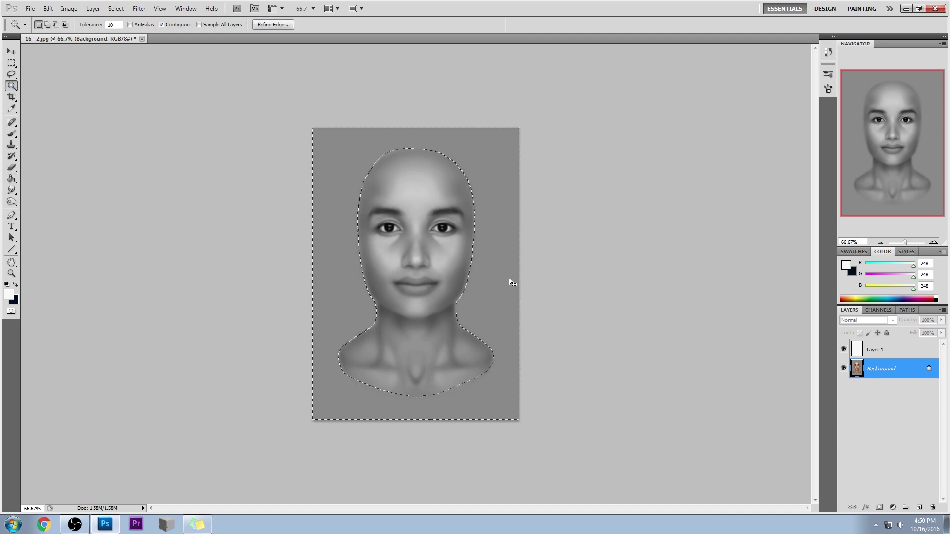
click(113, 25)
text(15)
click(492, 276)
click(227, 272)
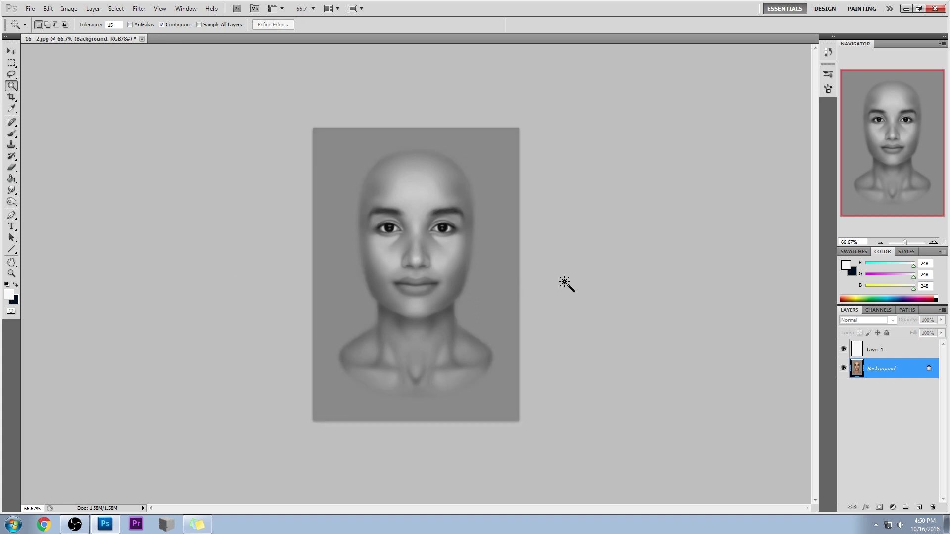
click(498, 309)
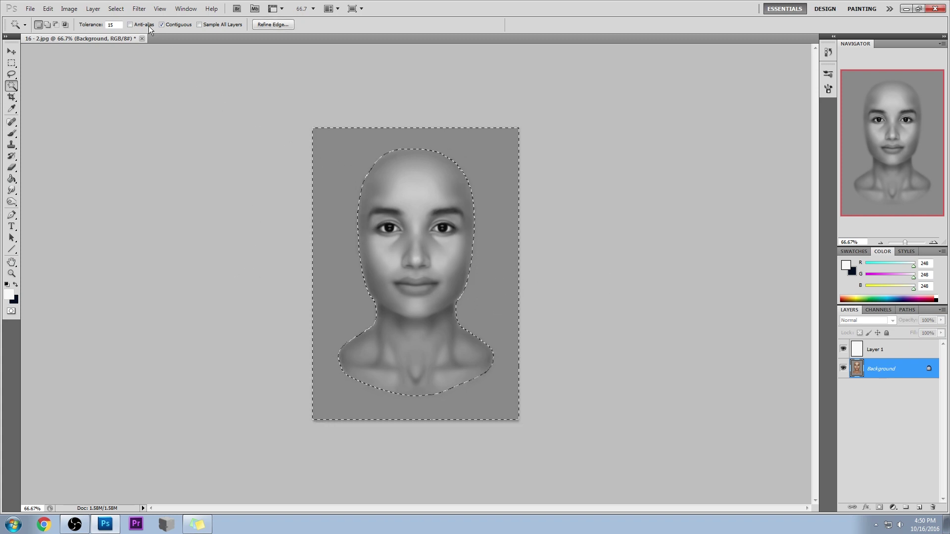
key(Return)
text(25)
click(272, 317)
click(352, 288)
- Raise the Magic Wand tolerance through 16 and 35 to 60, then hide Layer 1
double_click(110, 25)
text(16)
click(126, 111)
click(353, 297)
double_click(113, 23)
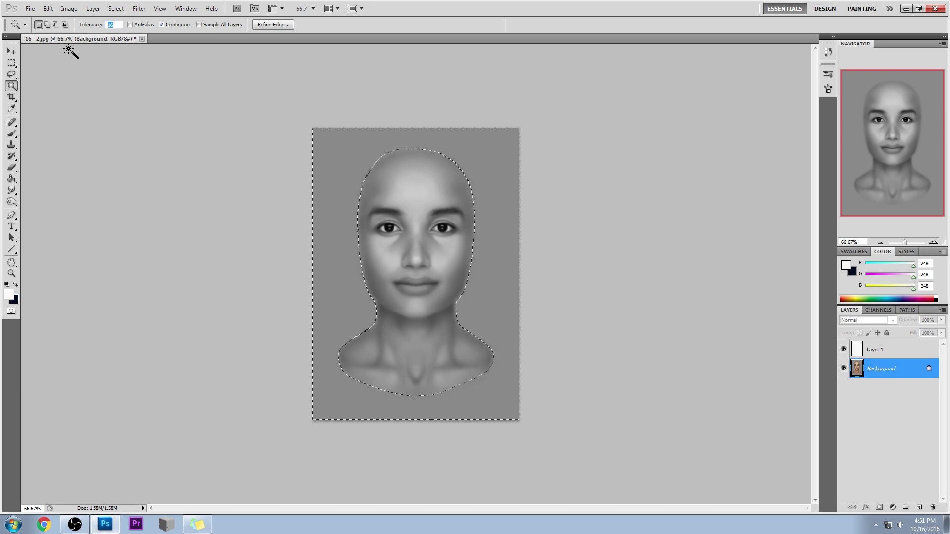
text(35)
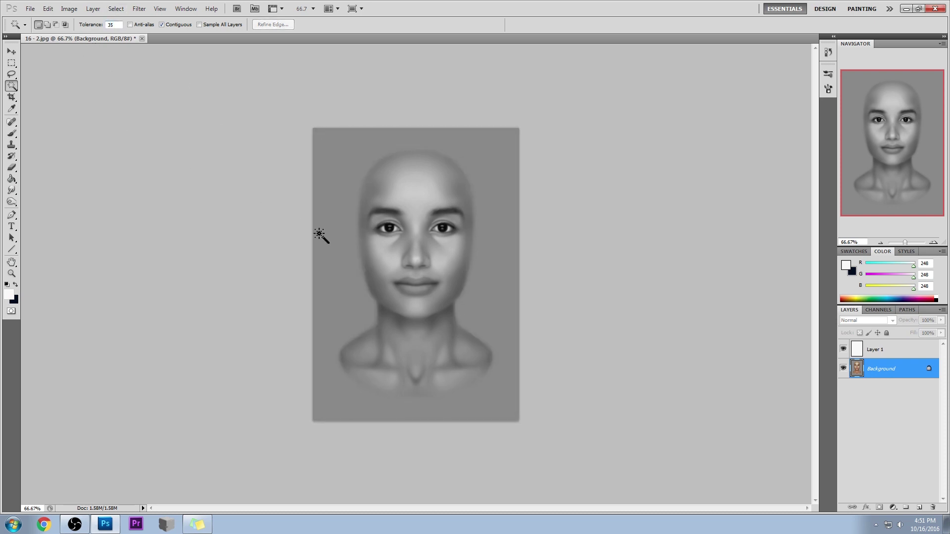
double_click(113, 24)
text(60)
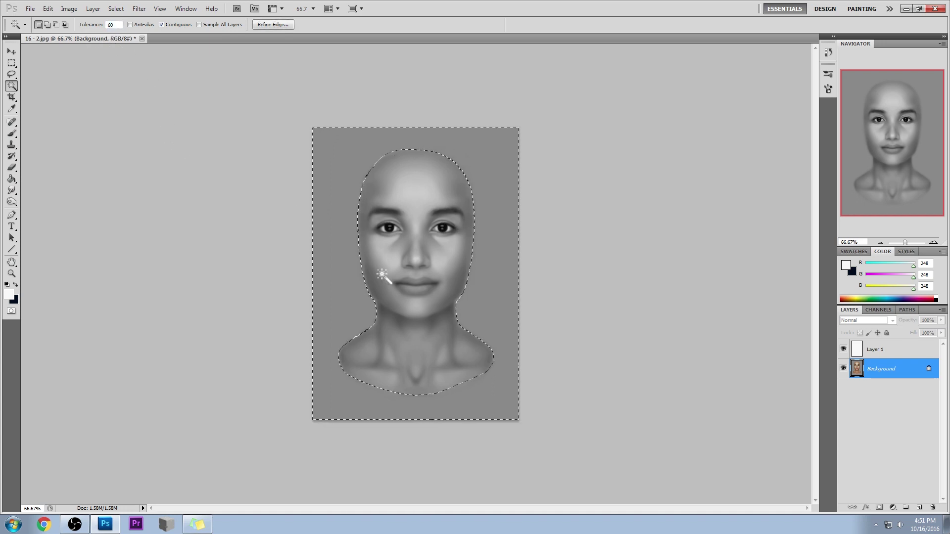
click(844, 350)
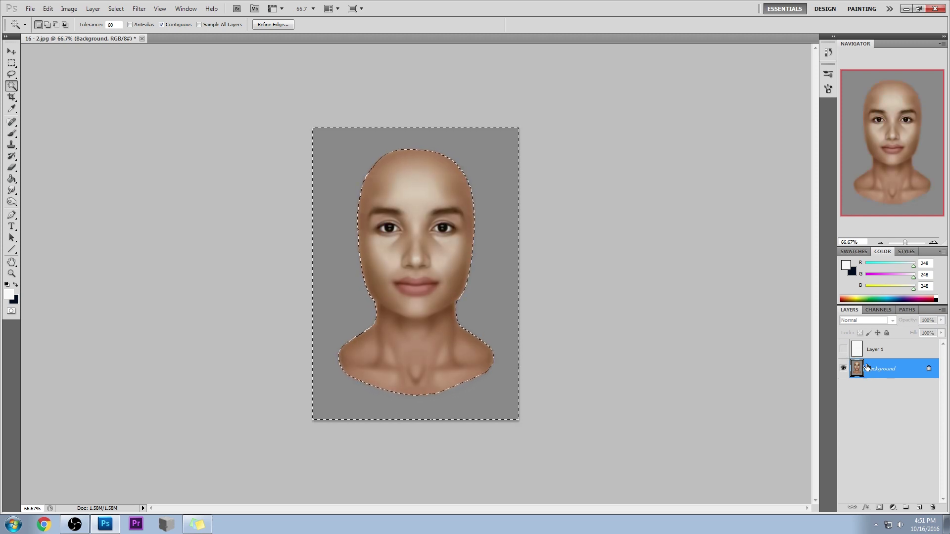
- Show Layer 1 and raise the selected background's Lightness to about +43
key(ctrl+u)
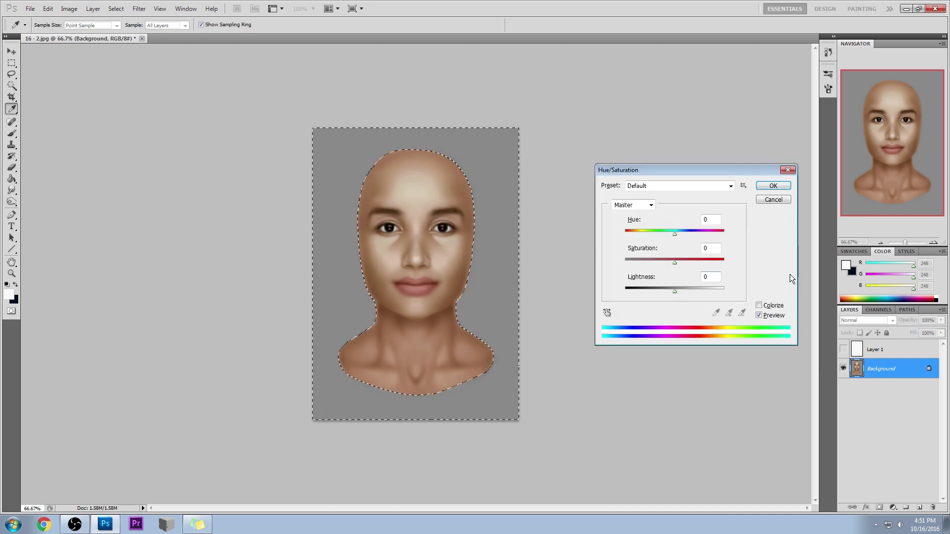
click(774, 200)
key(shift+ctrl+u)
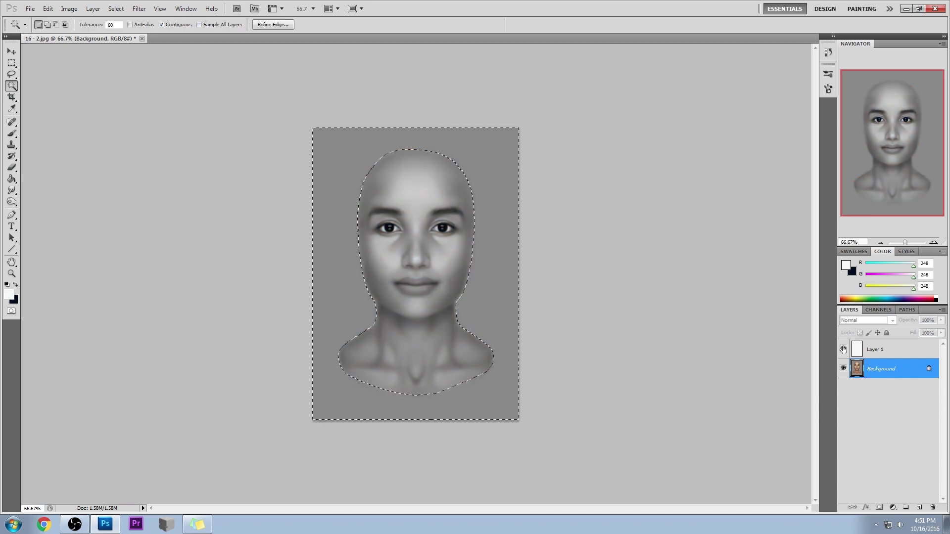
key(ctrl+u)
drag(674, 289, 696, 292)
click(775, 187)
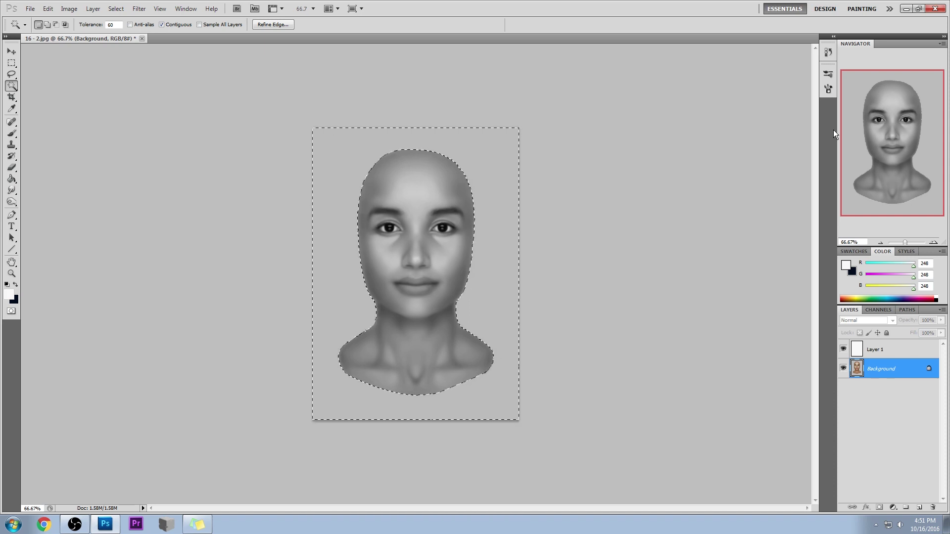
- Deselect the background using the Rectangular Marquee's right-click menu
key(m)
right_click(418, 250)
click(435, 255)
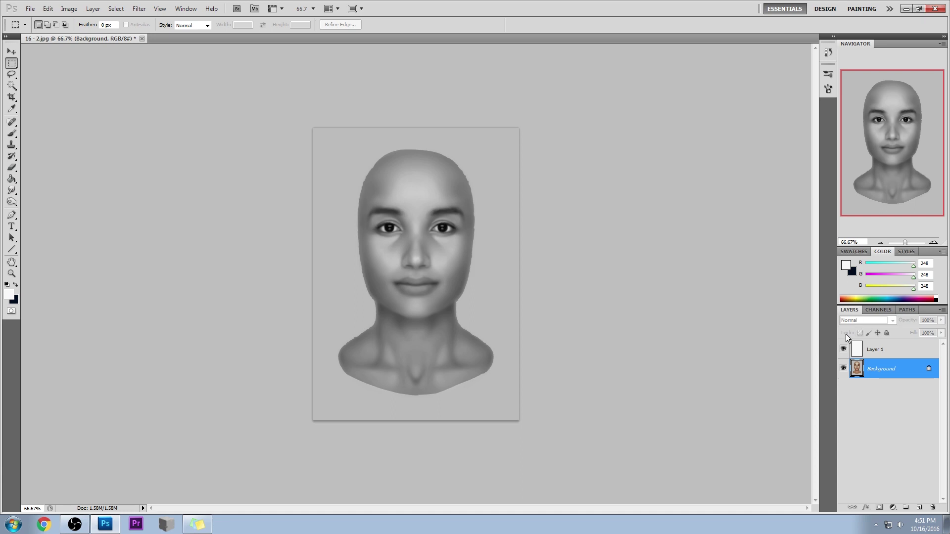
- Toggle Layer 1 to compare colour and greyscale, leaving it hidden
click(844, 350)
click(844, 350)
click(843, 350)
click(843, 350)
click(843, 350)
- Shift the portrait's Hue to -9 in Hue/Saturation
key(ctrl+u)
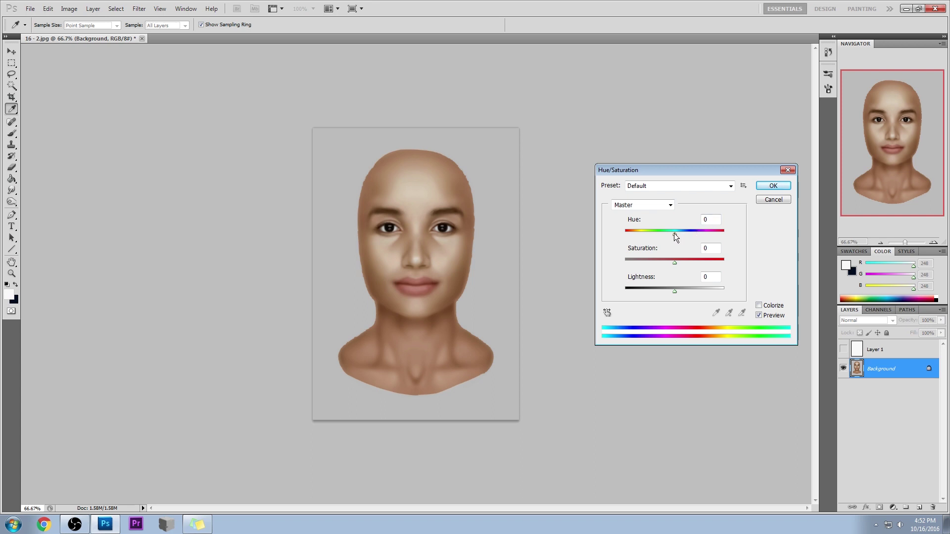
drag(676, 234, 671, 235)
drag(671, 235, 670, 235)
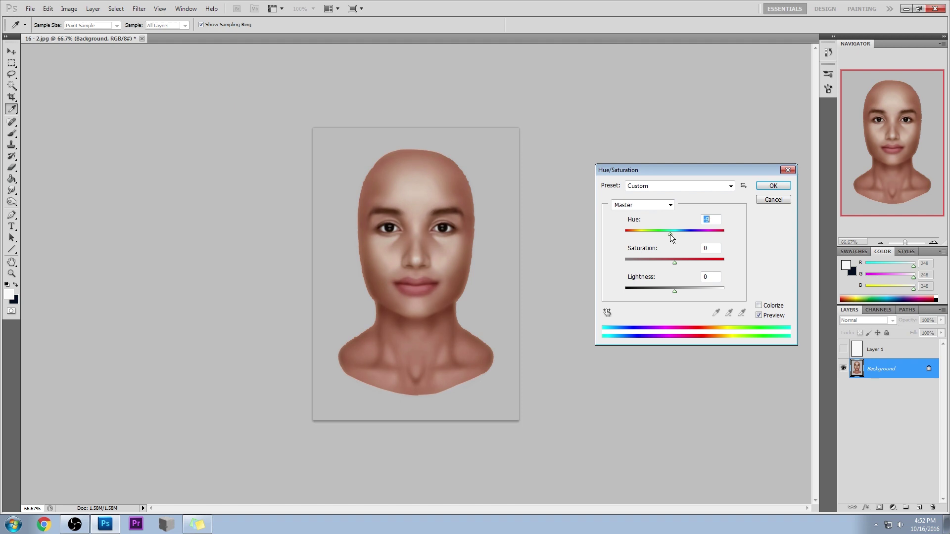
click(773, 186)
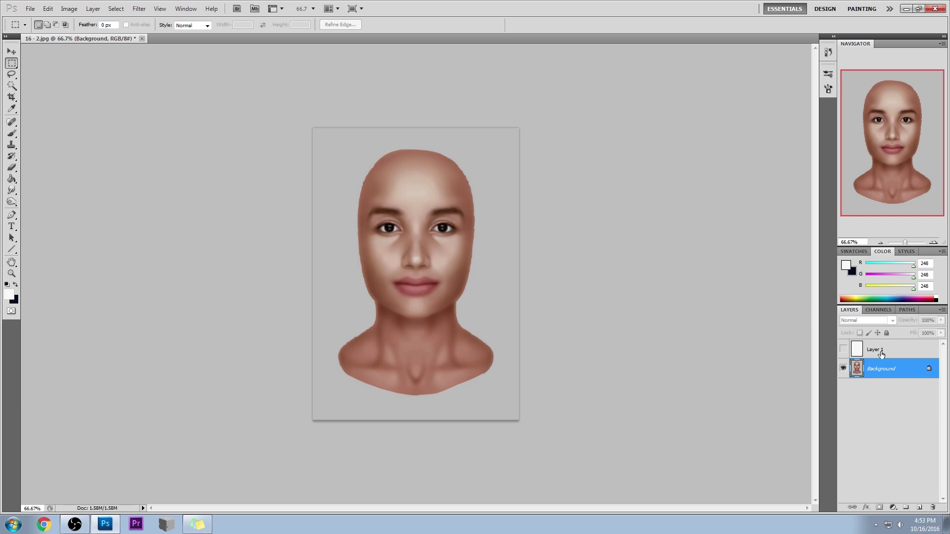
click(843, 367)
click(844, 368)
click(844, 350)
- Toggle Layer 1's visibility to compare, leaving it hidden
click(844, 350)
click(844, 350)
click(844, 350)
- Preview the original photo in History, then return to the latest Rectangular Marquee state
click(829, 51)
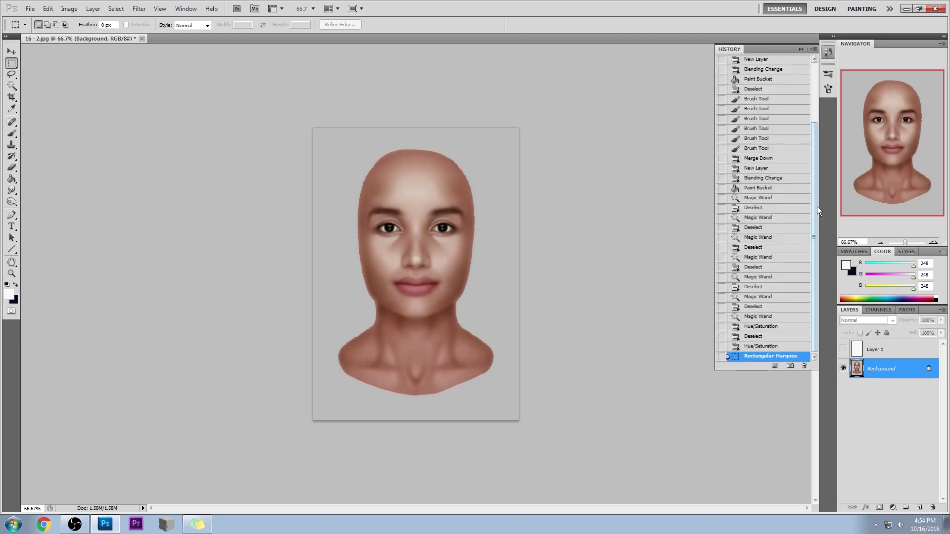
drag(815, 208, 817, 144)
click(783, 67)
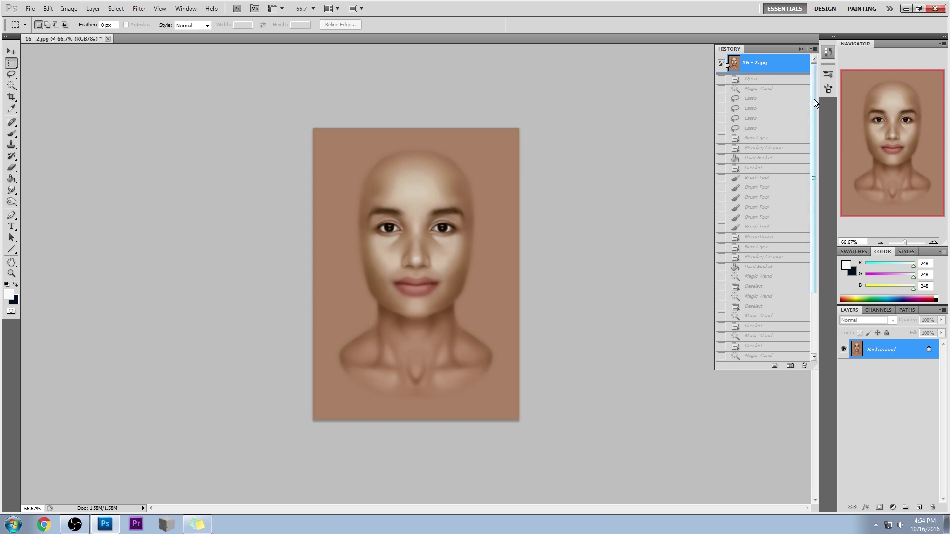
drag(814, 99, 816, 200)
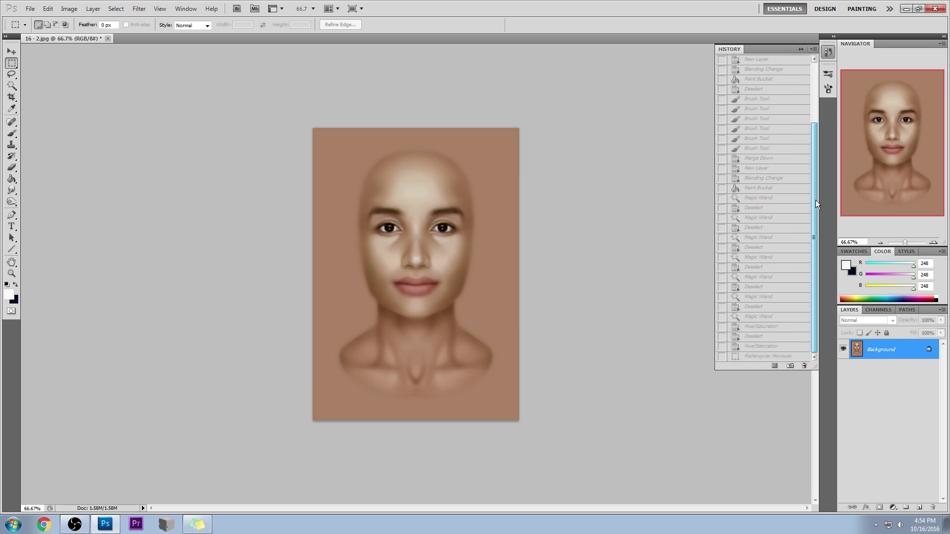
click(760, 357)
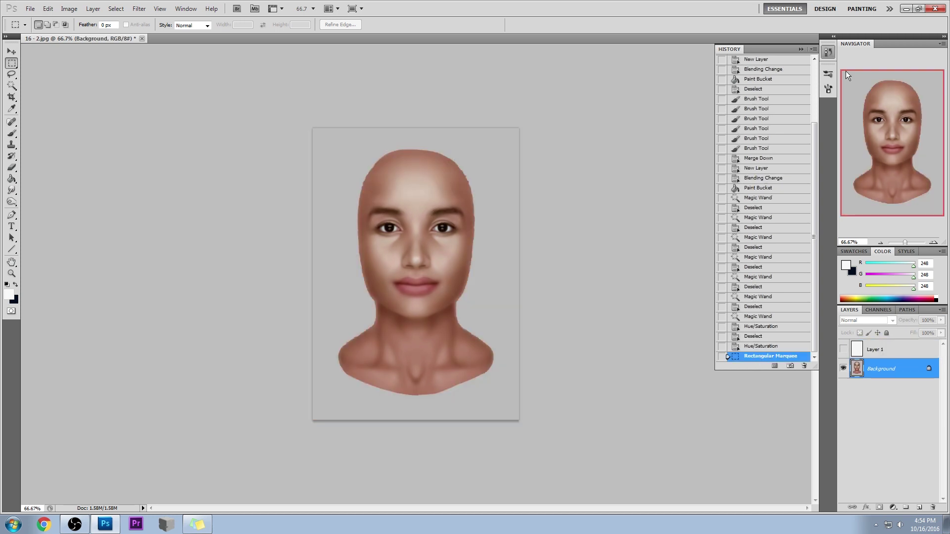
click(800, 50)
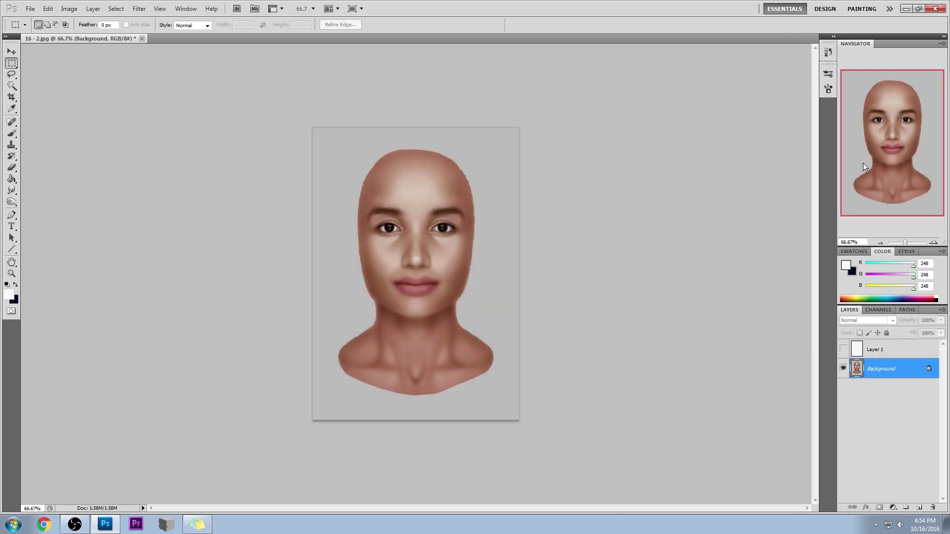
- Add Layer 2, then desaturate both cheeks and the forehead on Background with the Sponge
click(919, 508)
click(11, 202)
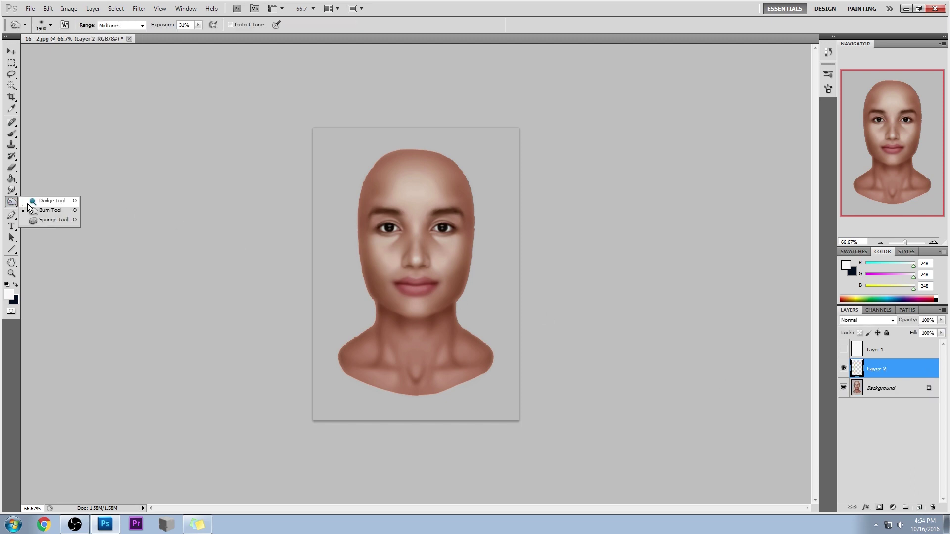
click(57, 220)
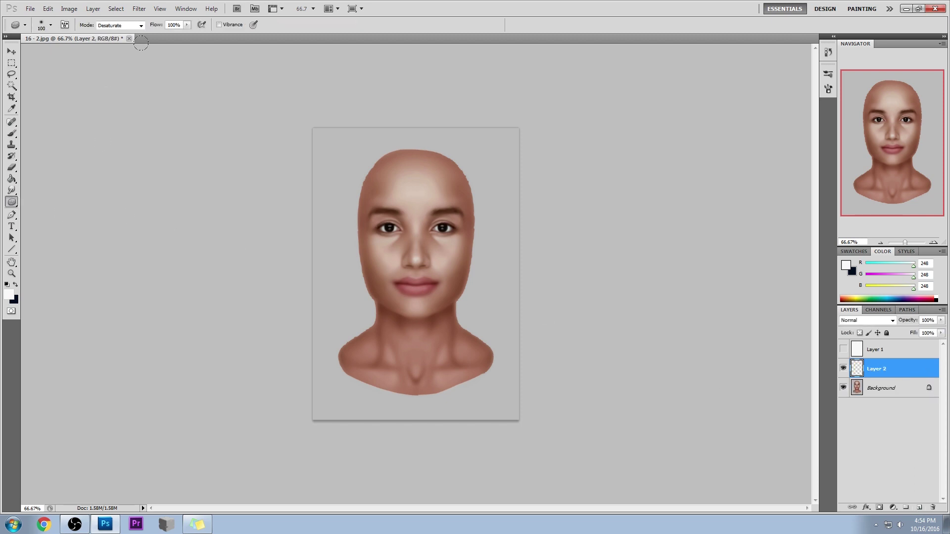
click(880, 391)
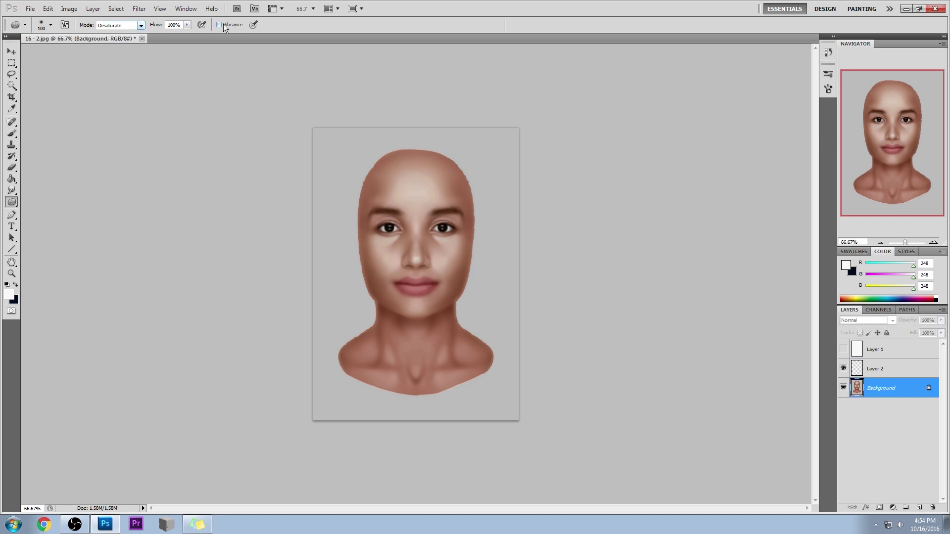
drag(395, 261, 377, 246)
mouse_move(438, 248)
mouse_down()
mouse_move(436, 257)
mouse_move(444, 248)
mouse_up()
mouse_move(421, 185)
mouse_down()
mouse_move(396, 189)
mouse_move(474, 188)
mouse_up()
- Step through History to compare the face with and without the sponge strokes
click(828, 51)
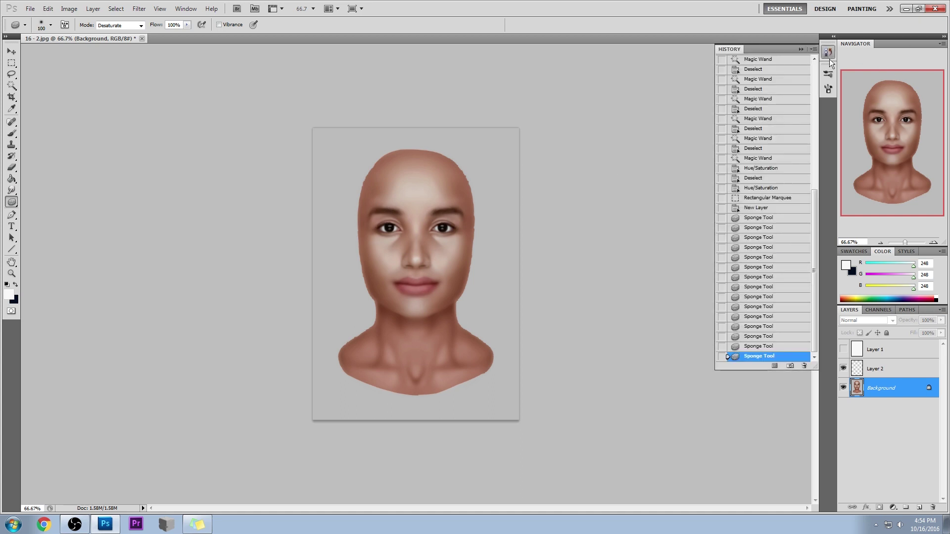
click(760, 211)
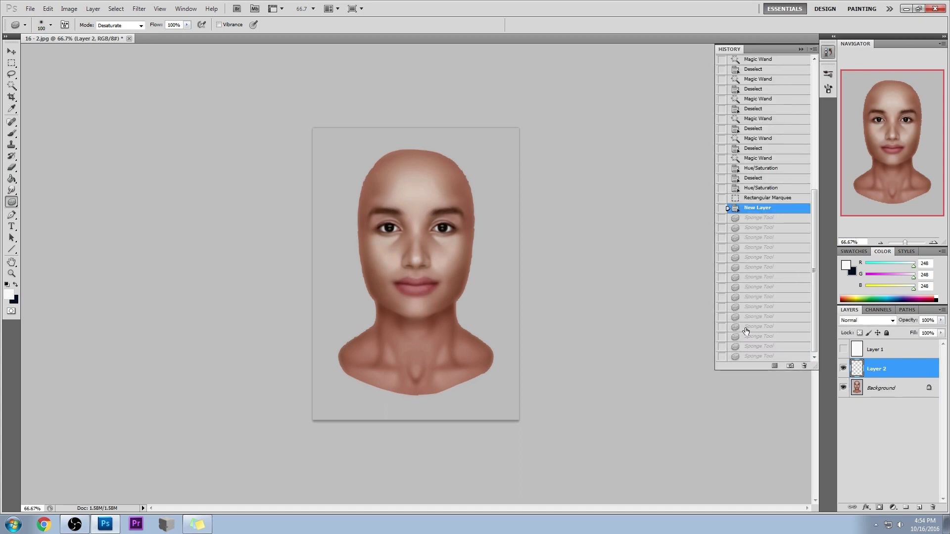
click(753, 357)
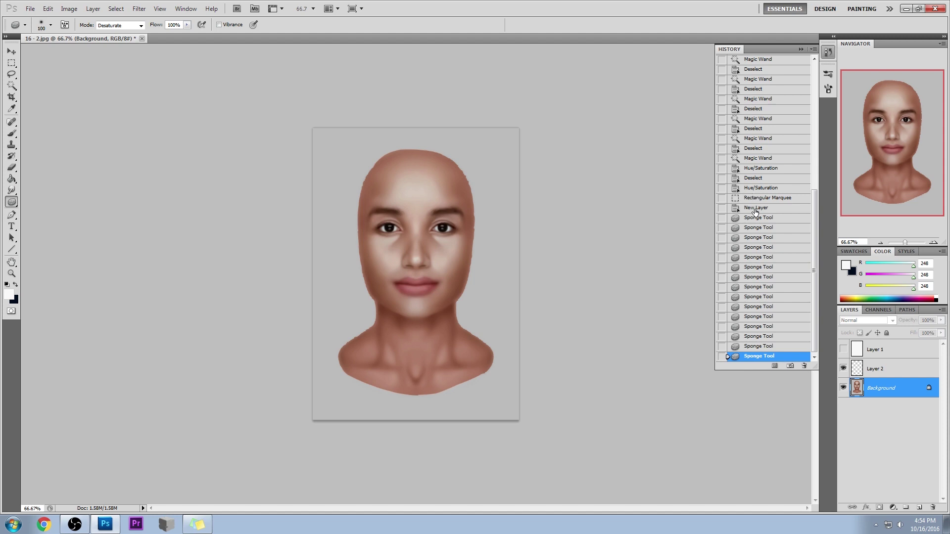
click(753, 210)
click(750, 357)
click(754, 210)
click(762, 358)
click(752, 198)
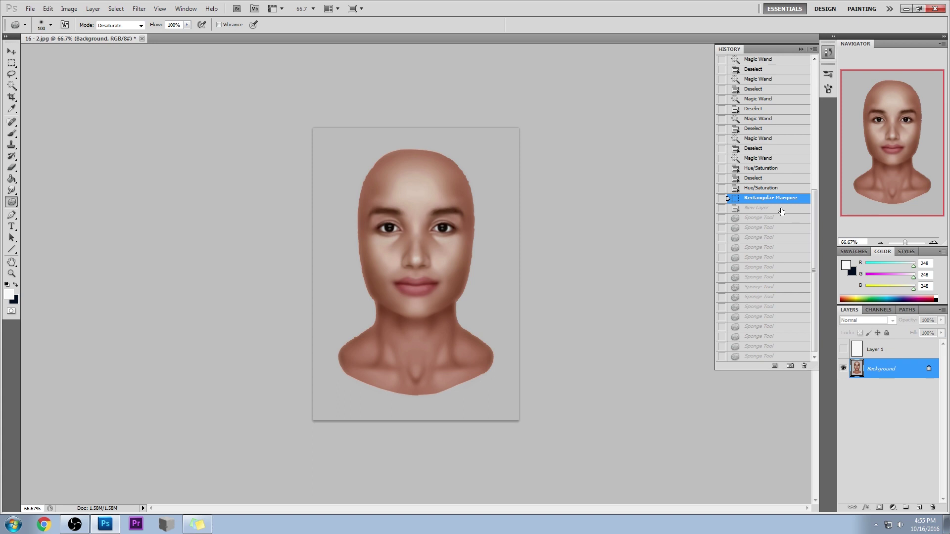
click(747, 355)
click(800, 49)
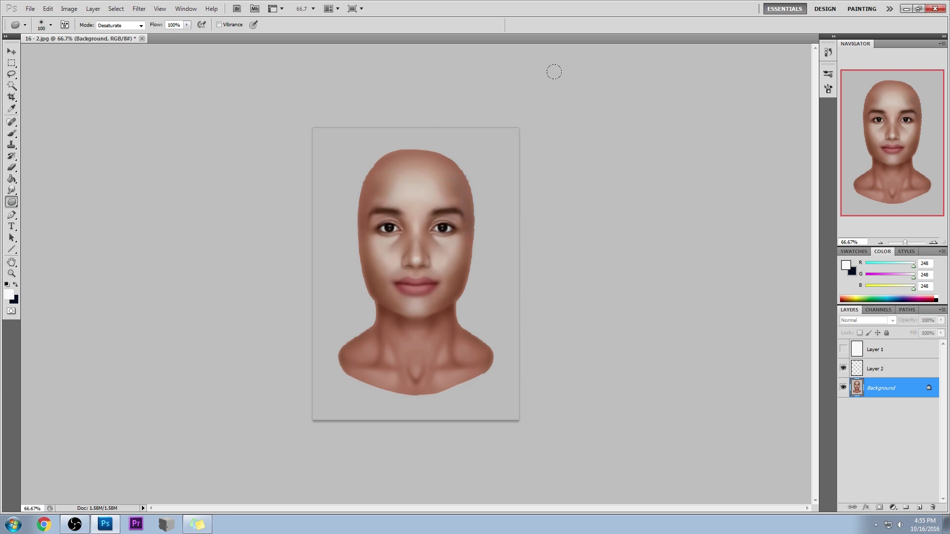
- Check Layers 1 and 2 visibility, leave both hidden, and make Layer 2 active
click(187, 25)
click(164, 40)
click(434, 174)
click(845, 350)
click(843, 368)
click(845, 369)
click(843, 349)
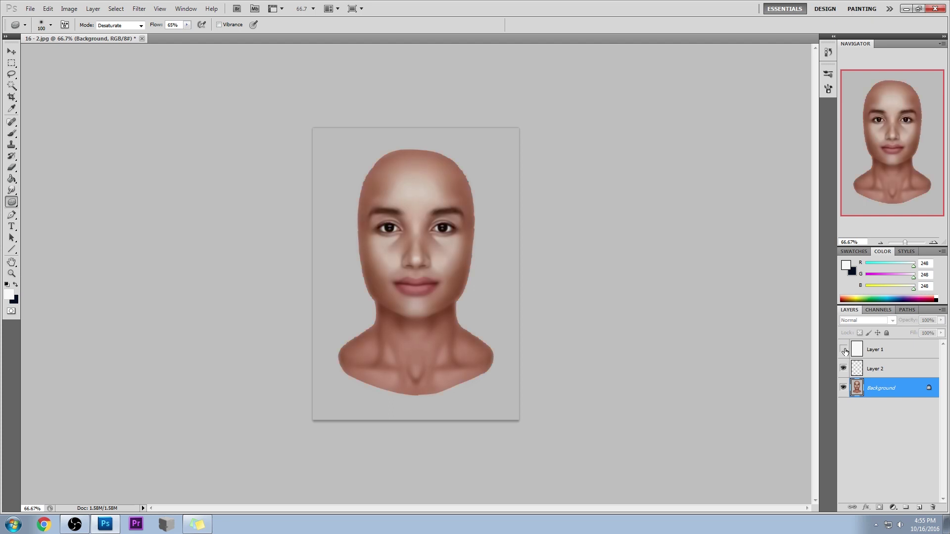
click(885, 372)
- Enlarge the brush to 175 and sample forehead skin, keeping brush blending Normal
key(b)
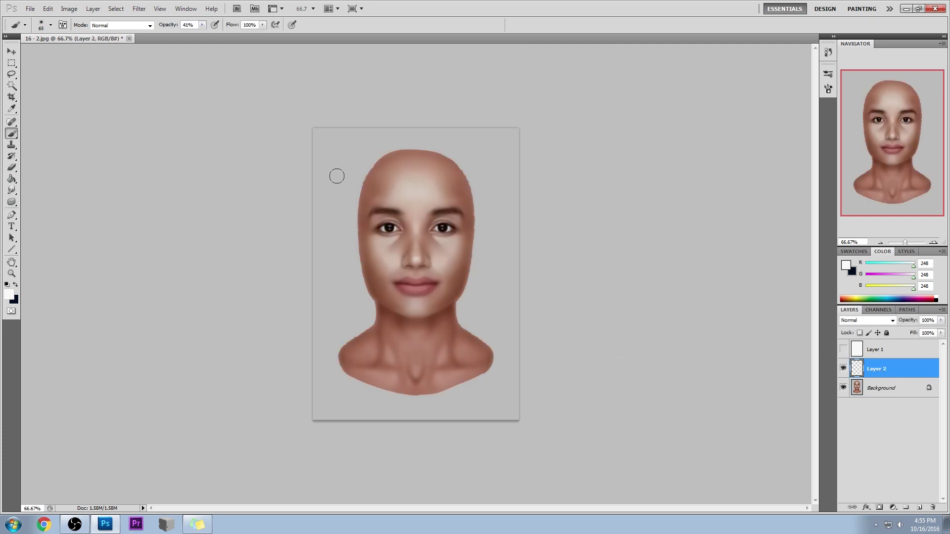
key(bracketright)
key(bracketright)
key(bracketright)
alt+click(440, 178)
click(130, 25)
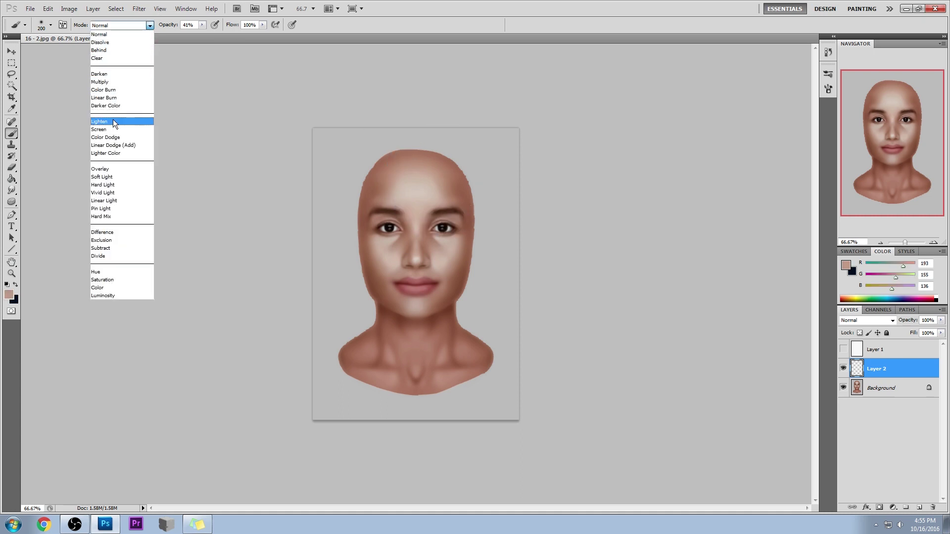
click(112, 121)
click(114, 24)
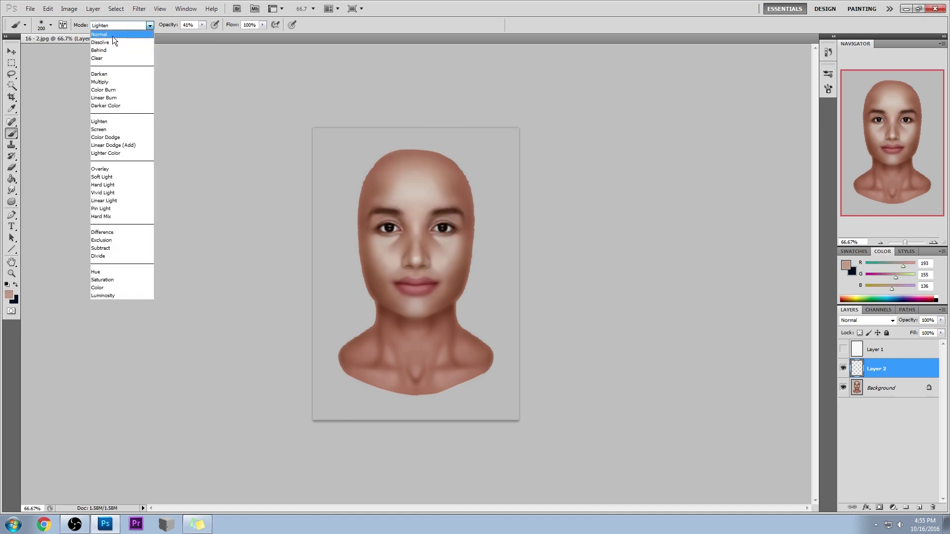
click(113, 35)
- Set Layer 2 to Lighten, lower brush opacity to 15%, and sample a neutral grey
click(853, 322)
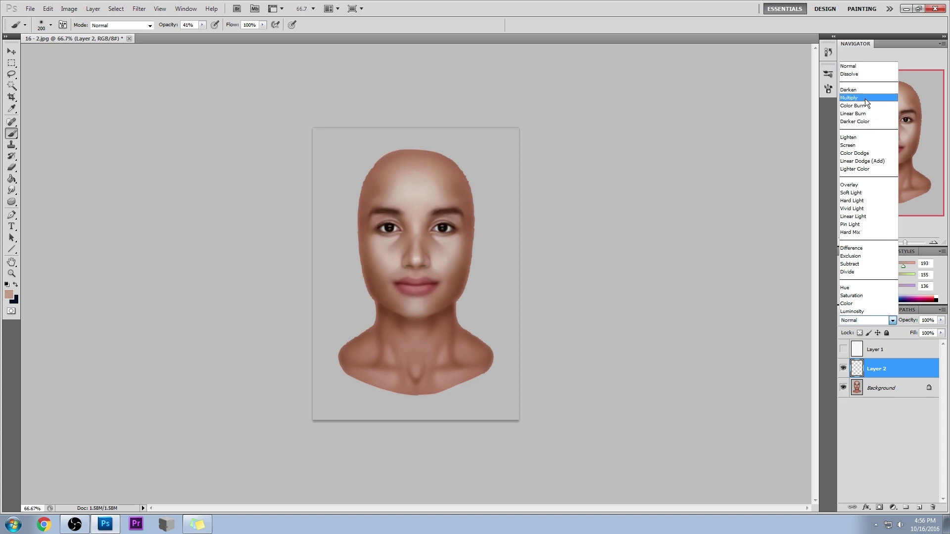
click(862, 138)
alt+click(438, 180)
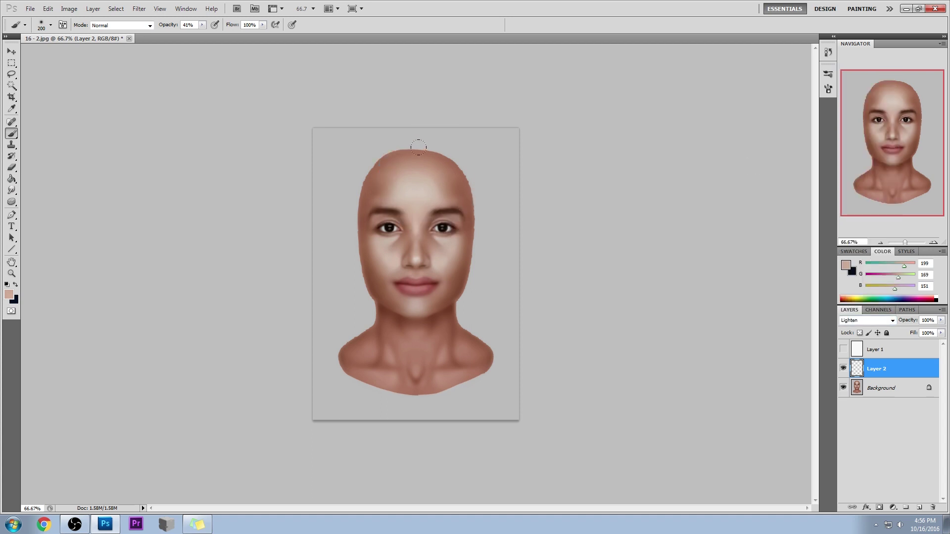
click(202, 25)
drag(207, 35, 196, 34)
alt+click(201, 114)
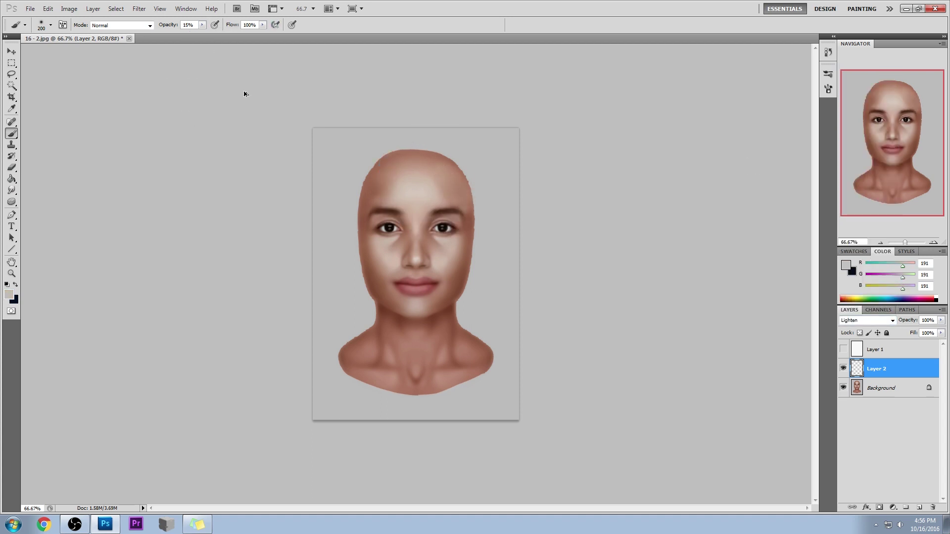
- Paint soft strokes lightening the cheeks, head edge, jaw, neck and both shoulders
key(ctrl+z)
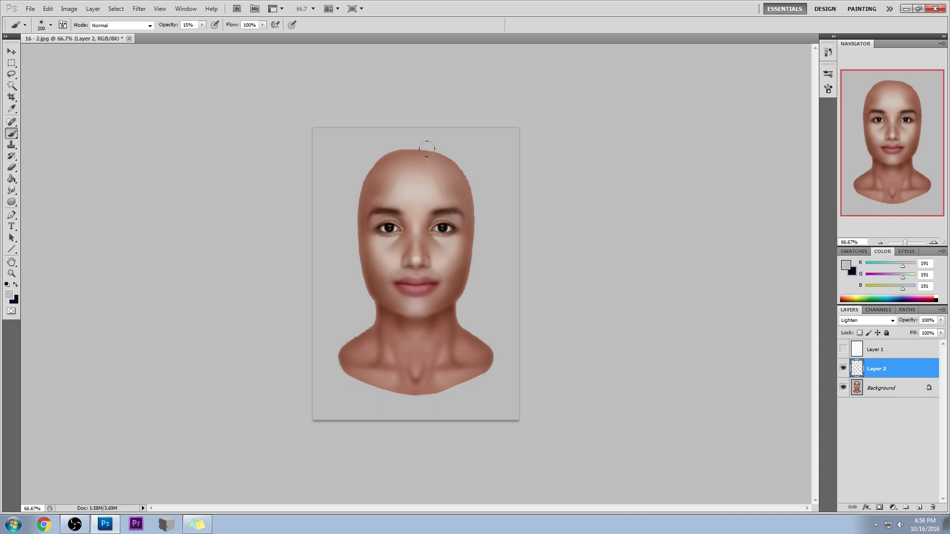
mouse_move(449, 214)
mouse_down()
mouse_move(462, 259)
mouse_move(433, 270)
mouse_up()
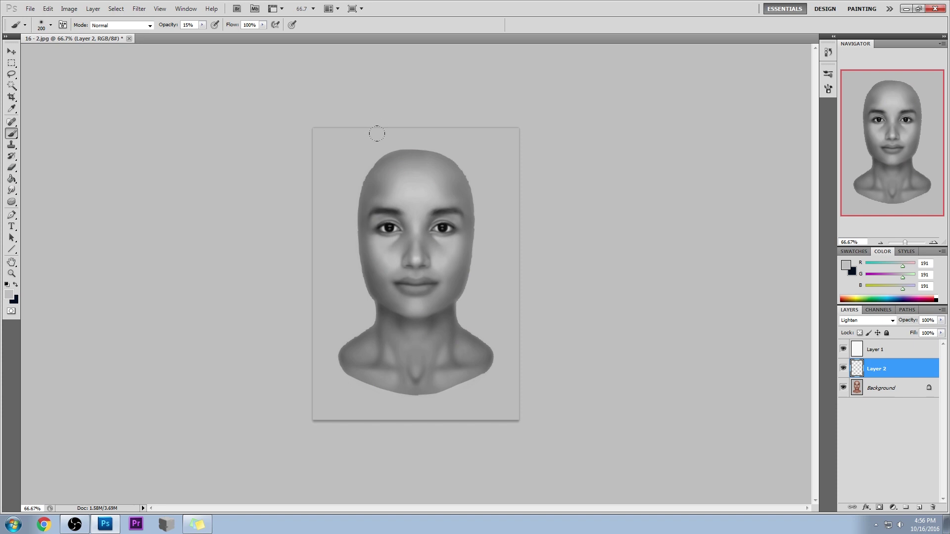
mouse_move(369, 145)
mouse_down()
mouse_move(345, 203)
mouse_move(351, 271)
mouse_move(347, 254)
mouse_move(368, 286)
mouse_move(346, 245)
mouse_move(417, 304)
mouse_move(365, 254)
mouse_move(385, 295)
mouse_move(366, 258)
mouse_up()
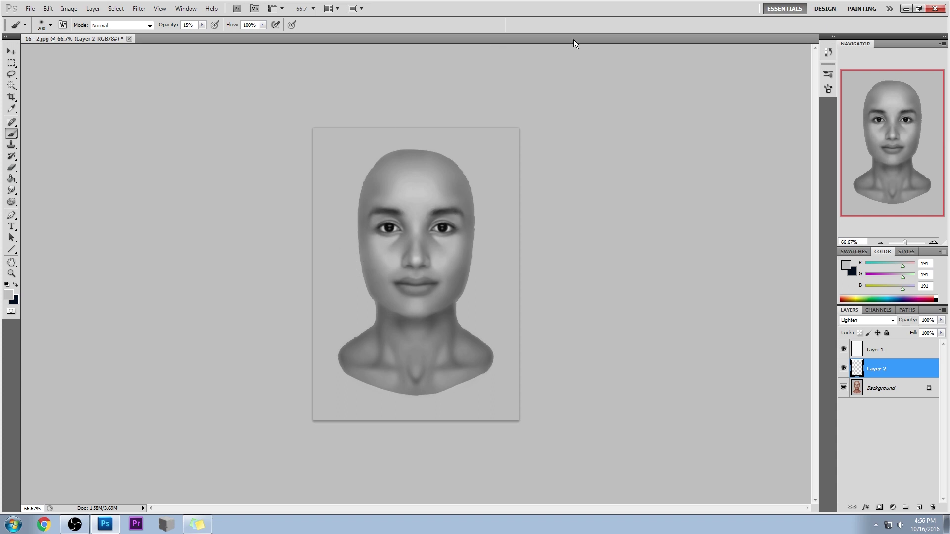
drag(423, 285, 465, 257)
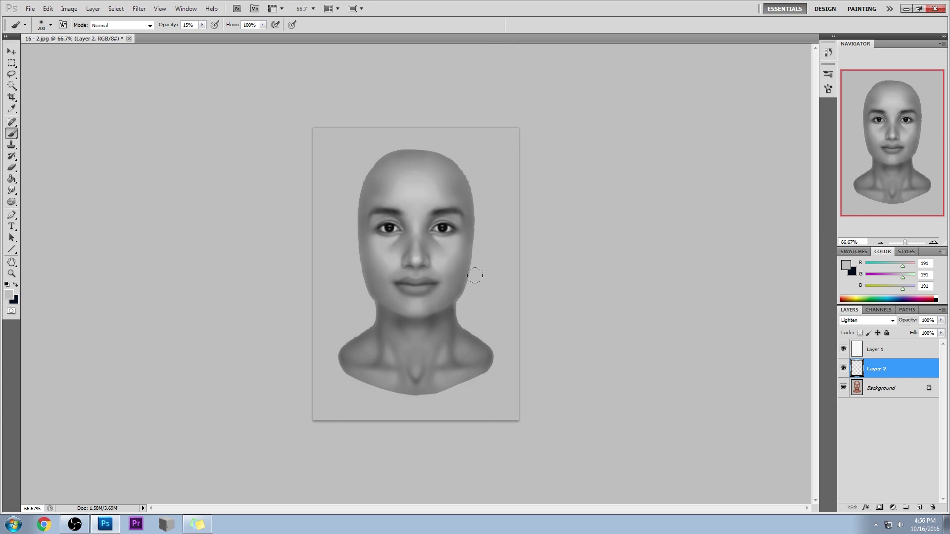
mouse_move(450, 316)
mouse_down()
mouse_move(430, 329)
mouse_move(478, 359)
mouse_move(451, 342)
mouse_move(329, 336)
mouse_move(345, 332)
mouse_up()
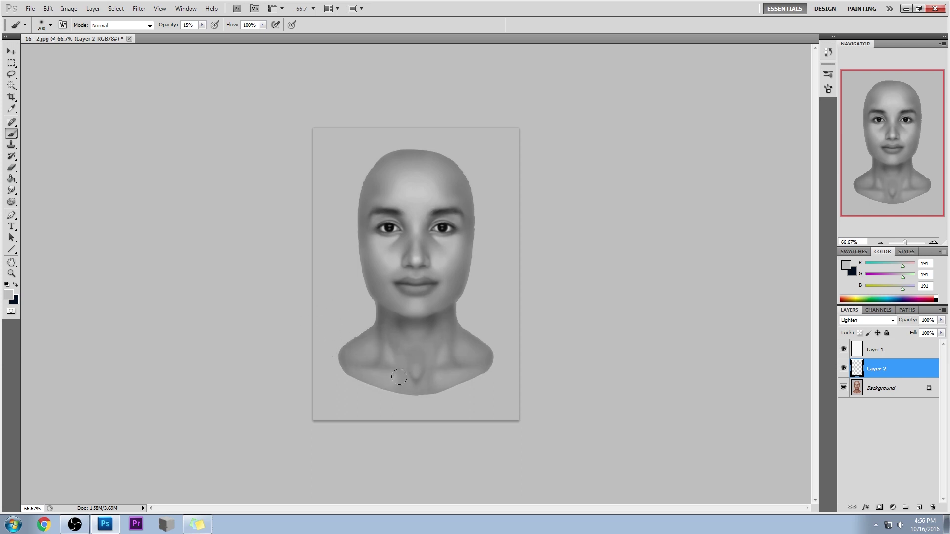
drag(378, 362, 364, 352)
drag(467, 345, 414, 365)
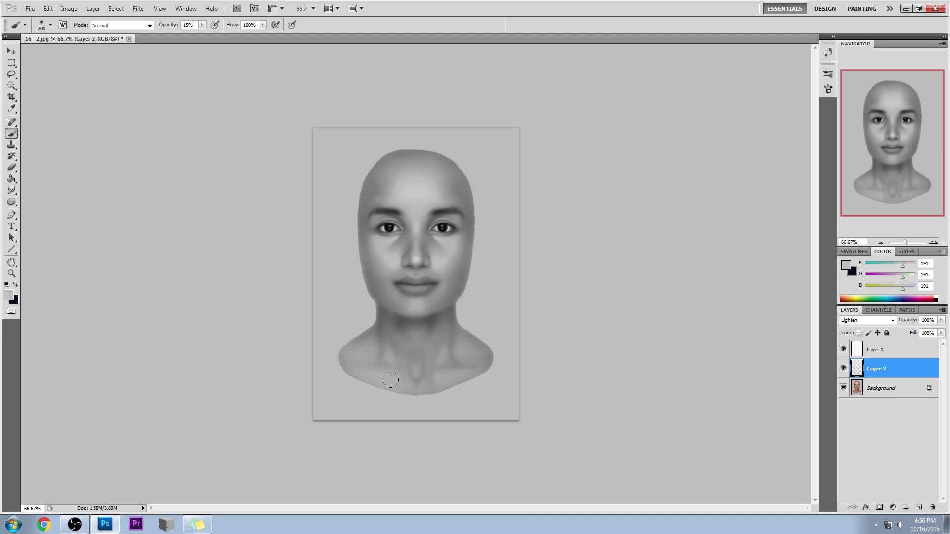
key(e)
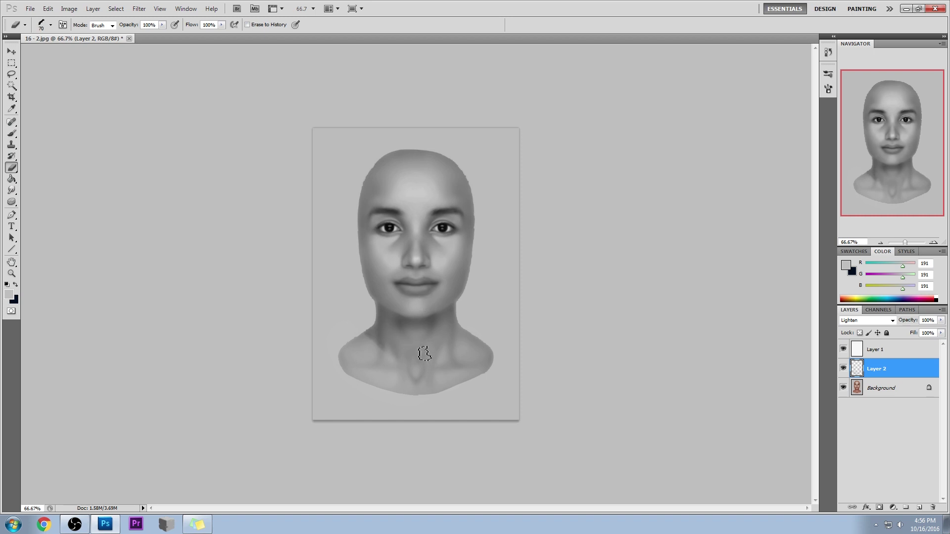
- Erase the lightening from both sides of the neck with a size-45 eraser
key(bracketleft)
key(bracketleft)
drag(382, 329, 384, 331)
mouse_move(461, 317)
mouse_down()
mouse_move(433, 357)
mouse_move(451, 316)
mouse_up()
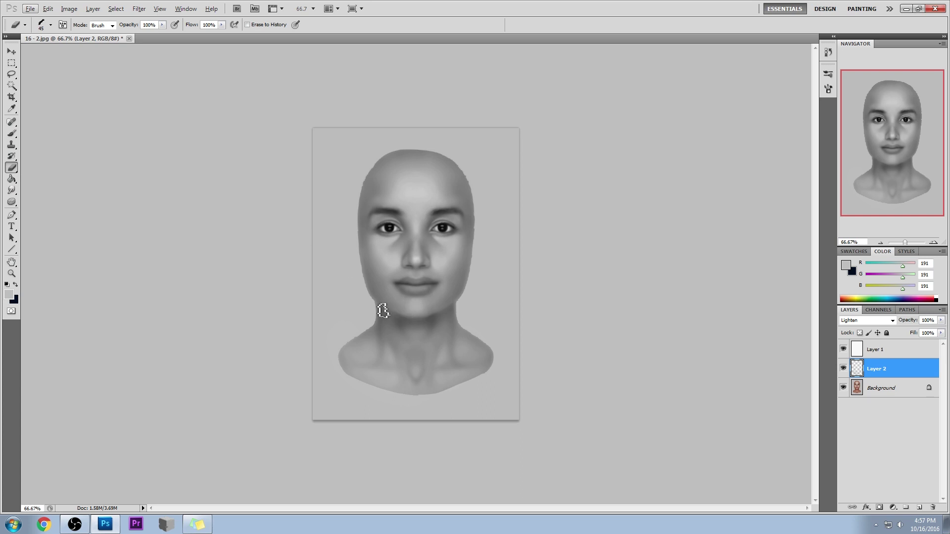
key(bracketleft)
key(alt)
key(alt)
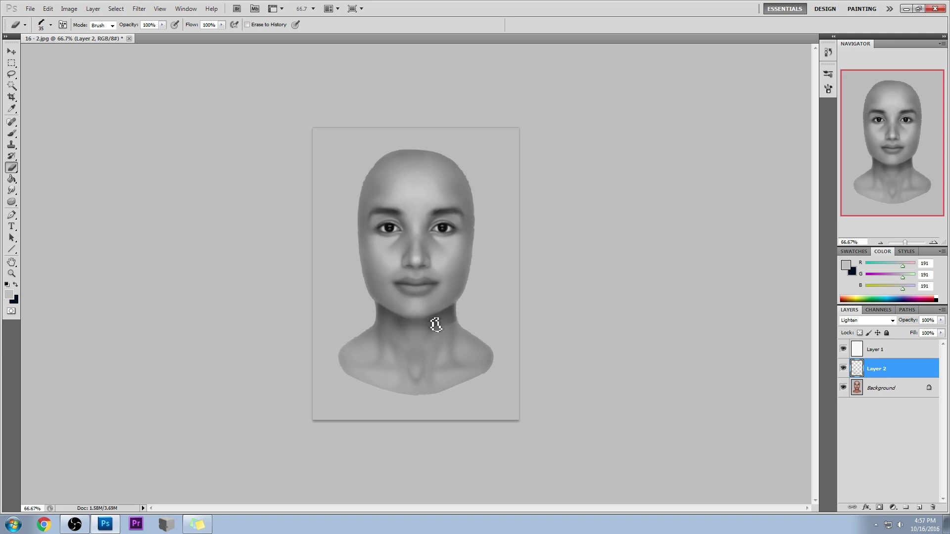
click(12, 191)
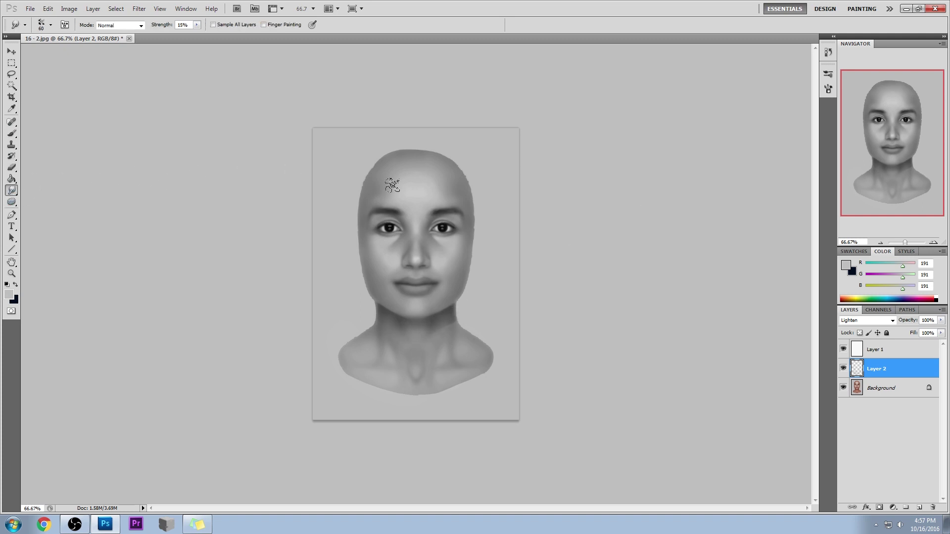
- Shrink the Smudge brush to 20 and toggle Layer 2 repeatedly to compare the neck
key(bracketleft)
key(bracketleft)
key(bracketleft)
key(bracketleft)
click(844, 369)
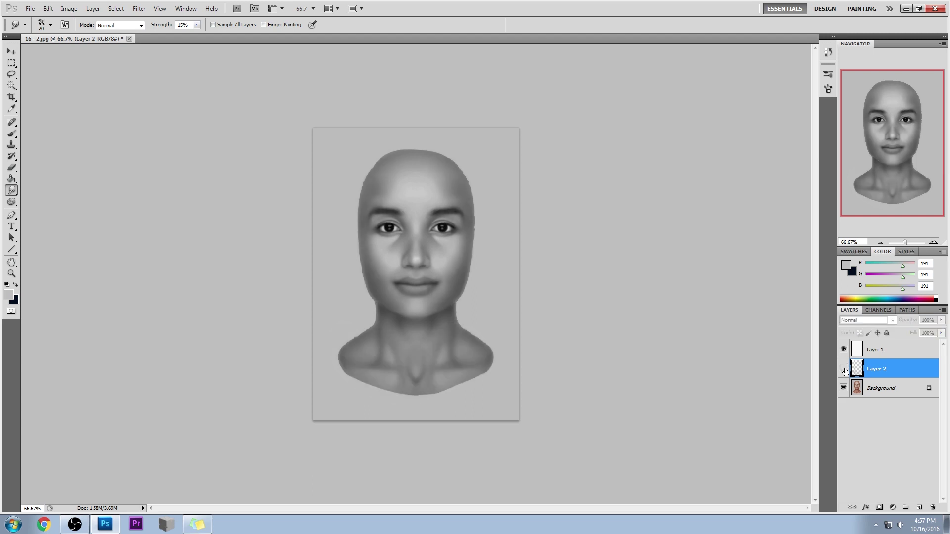
click(844, 369)
click(844, 369)
click(844, 368)
click(844, 369)
click(844, 368)
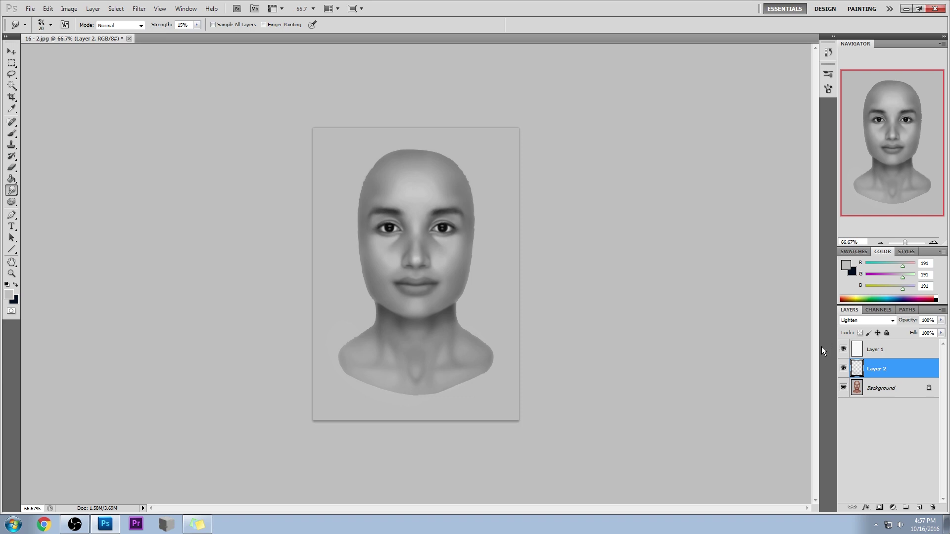
- Compare Layer 2 once more, then hide both greyscale Layer 1 and Layer 2
click(844, 368)
click(843, 369)
click(844, 370)
click(845, 369)
click(845, 350)
click(843, 369)
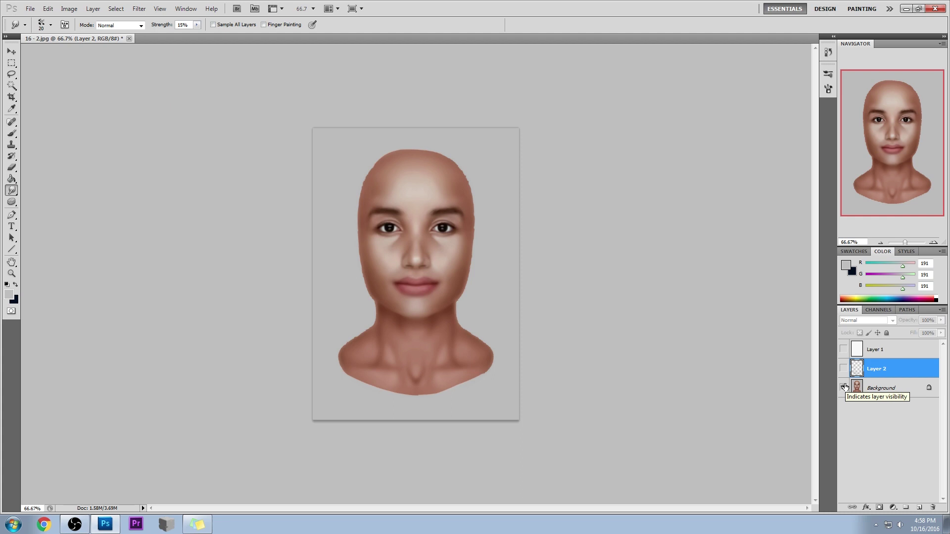
- Try a dark reddish-brown foreground colour, discard it, and make Layer 2 visible again
click(845, 265)
drag(651, 108, 652, 111)
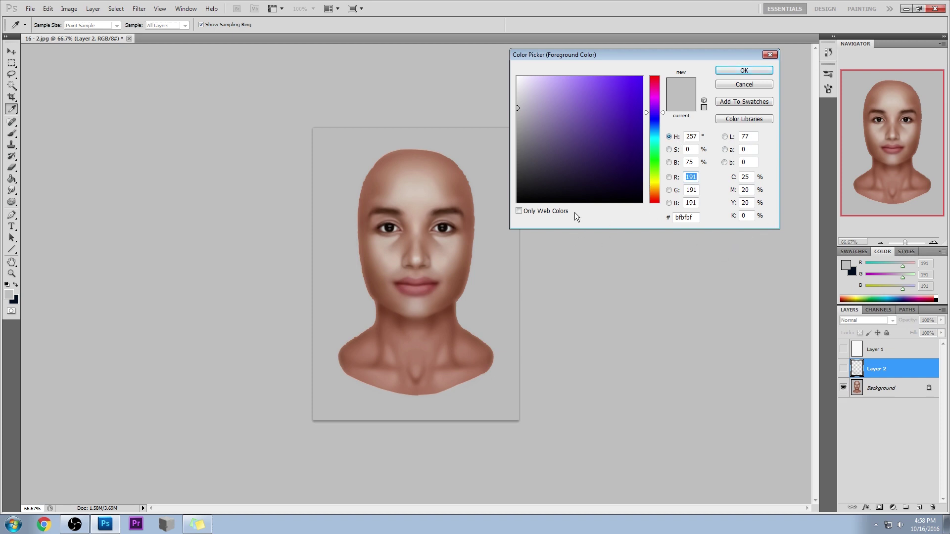
click(656, 205)
drag(658, 76, 658, 81)
click(578, 165)
mouse_move(577, 165)
mouse_down()
mouse_move(592, 159)
mouse_move(574, 160)
mouse_up()
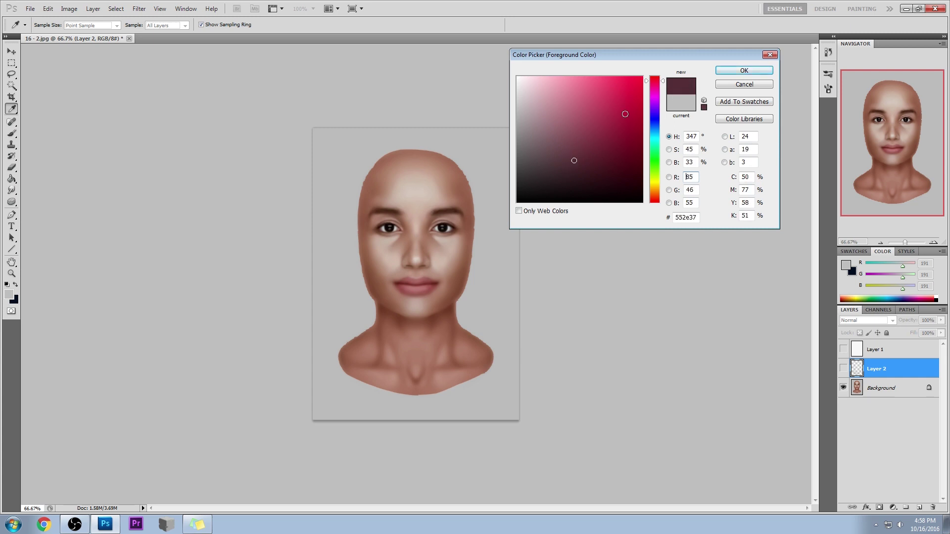
click(746, 85)
key(r)
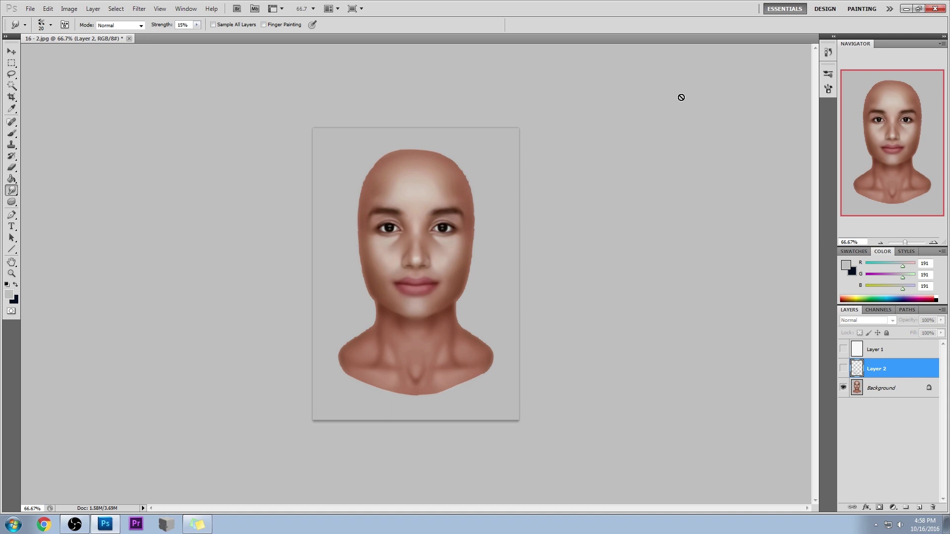
click(844, 369)
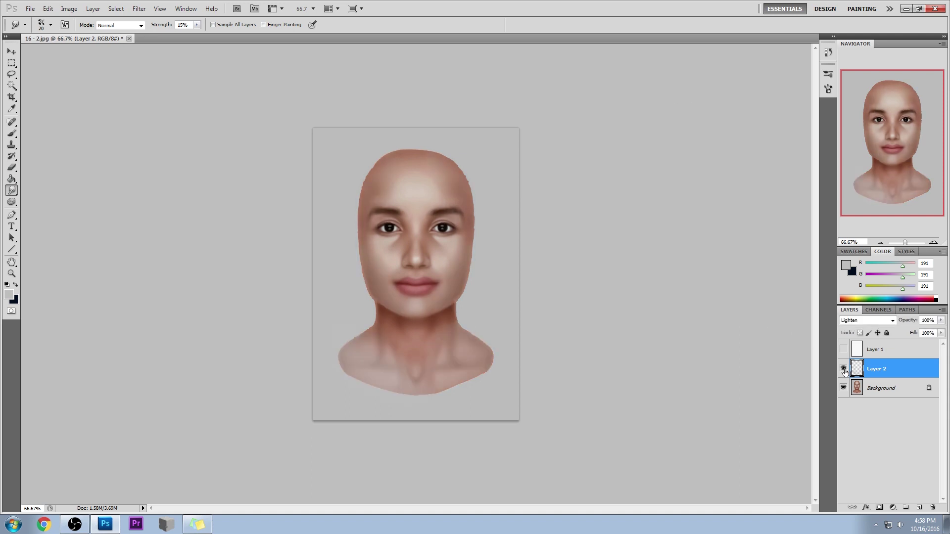
- Toggle Layer 2 to compare the neck, then make Background the active layer
click(844, 370)
click(844, 371)
click(845, 371)
click(844, 371)
click(878, 391)
- Return to the Sponge tool and lower its flow to 39%, then hide Background to check it
click(11, 202)
click(11, 202)
click(52, 201)
click(10, 202)
click(54, 220)
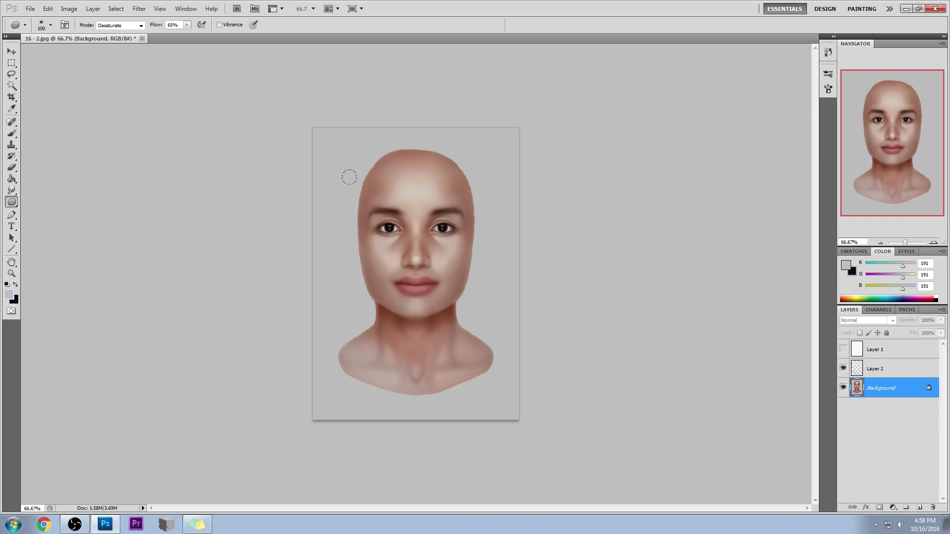
click(186, 24)
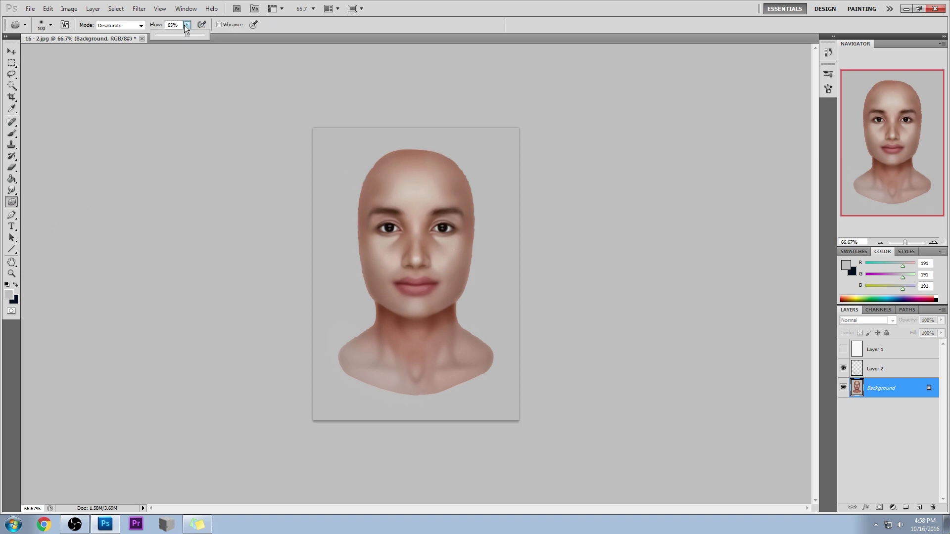
click(148, 68)
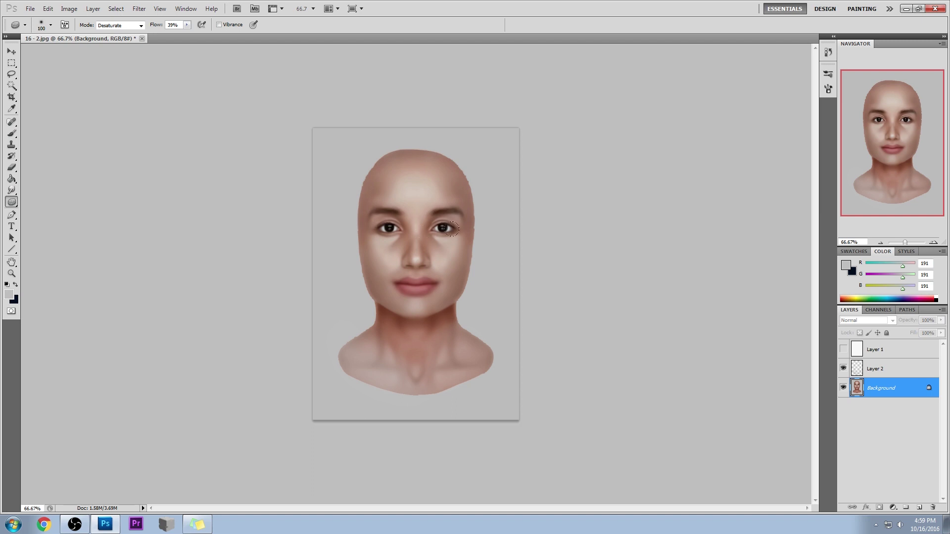
click(843, 389)
- Show Background again and merge Layer 2 down into it
click(843, 388)
click(843, 369)
click(843, 369)
right_click(882, 374)
click(877, 343)
- Preview the grey Layer 1 over the portrait, select it, and leave it hidden
click(843, 350)
click(843, 350)
click(843, 350)
click(843, 349)
click(851, 352)
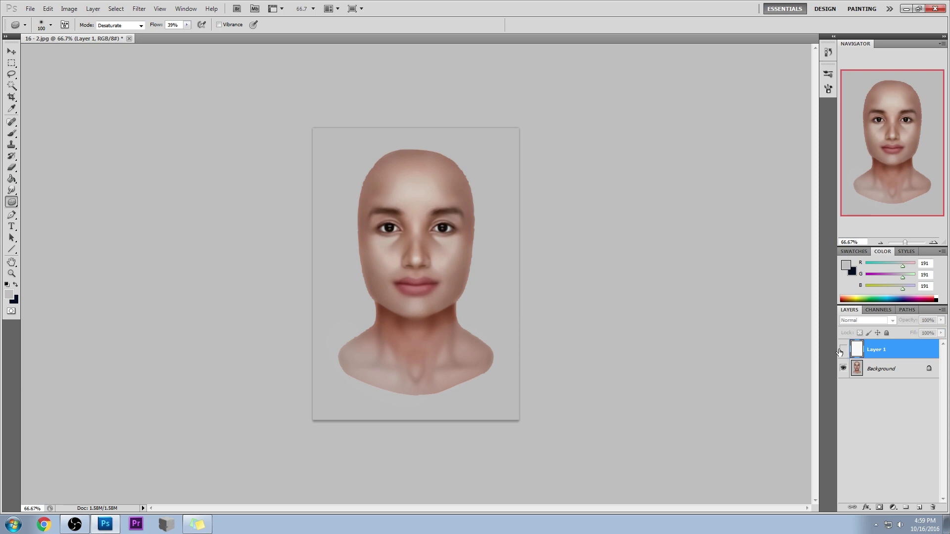
click(843, 351)
click(843, 350)
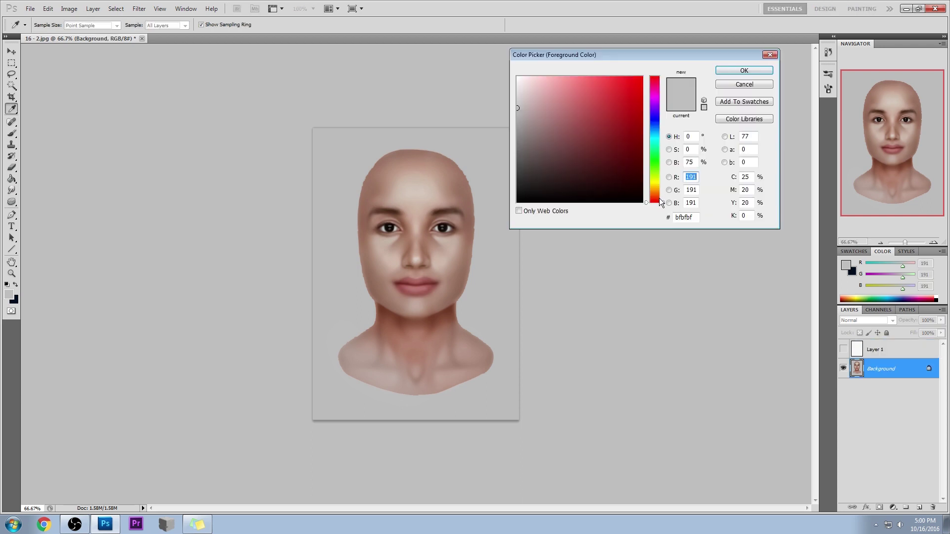
- Set the foreground colour to a brown tone
drag(654, 202, 654, 194)
click(610, 119)
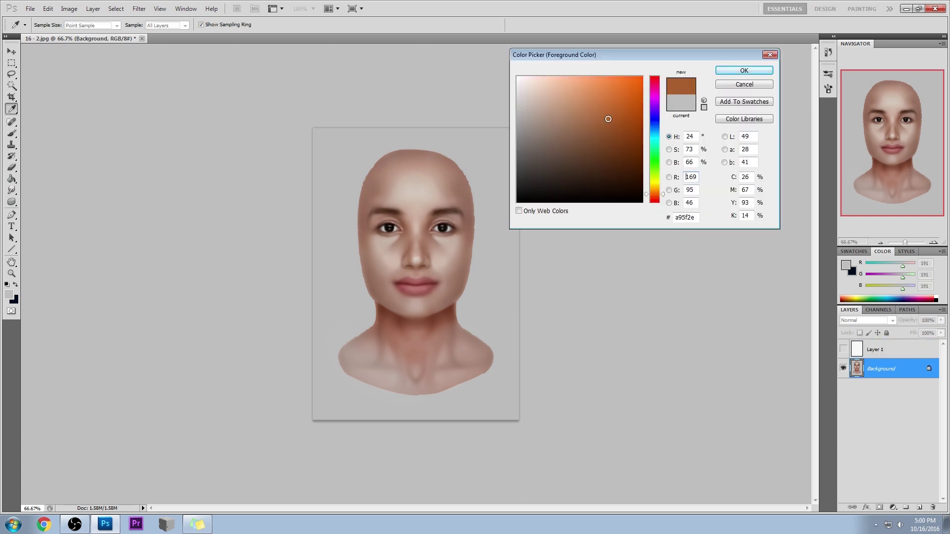
click(750, 73)
- Shift the foreground hue to yellow-green, then lighten it to pale yellow-green (225, 235, 114)
click(845, 266)
click(664, 194)
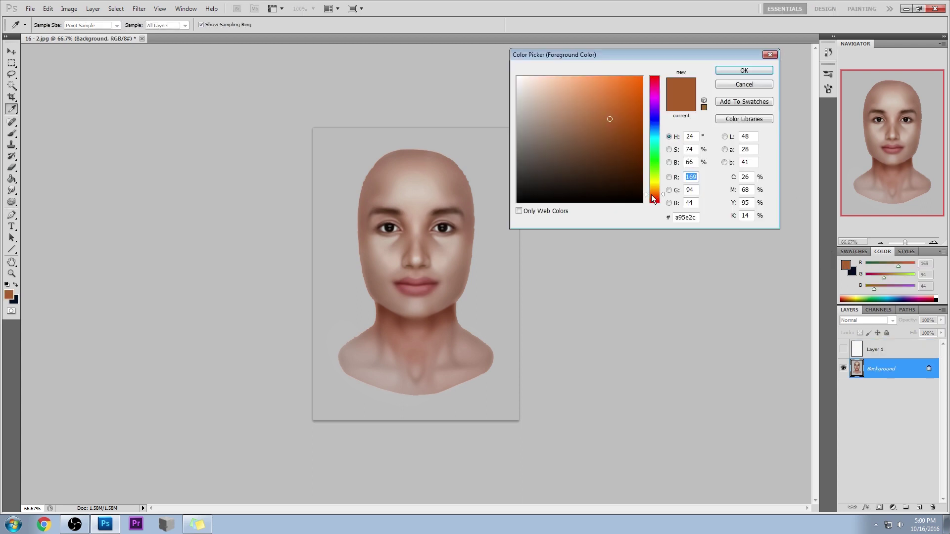
drag(663, 194, 666, 184)
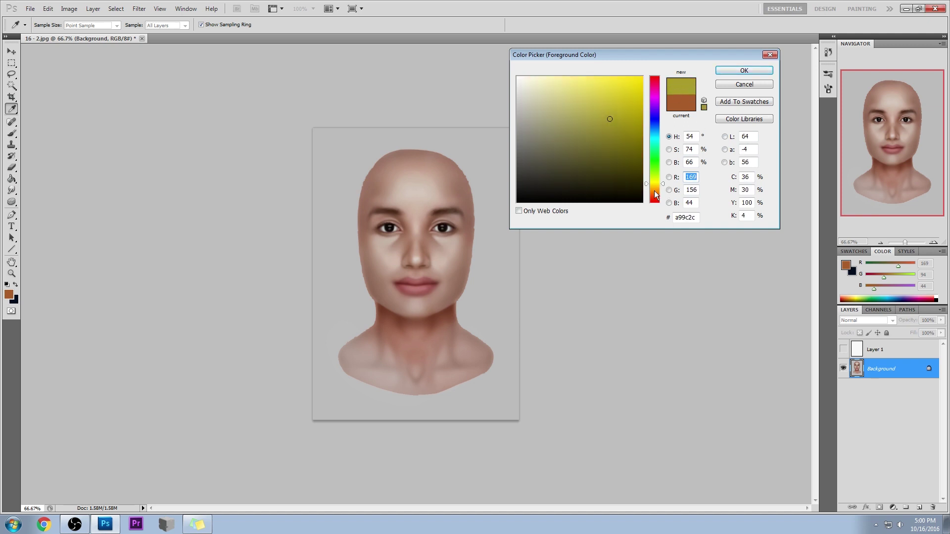
drag(664, 185, 664, 182)
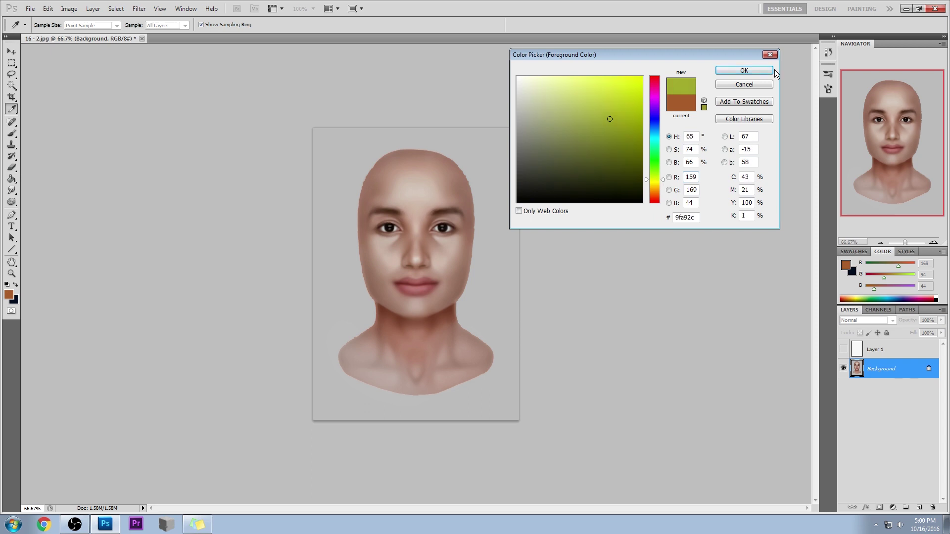
click(753, 70)
click(846, 266)
drag(555, 99, 600, 83)
key(Return)
- Switch to the Sponge tool and try green-to-orange trial colours, discarding them
key(o)
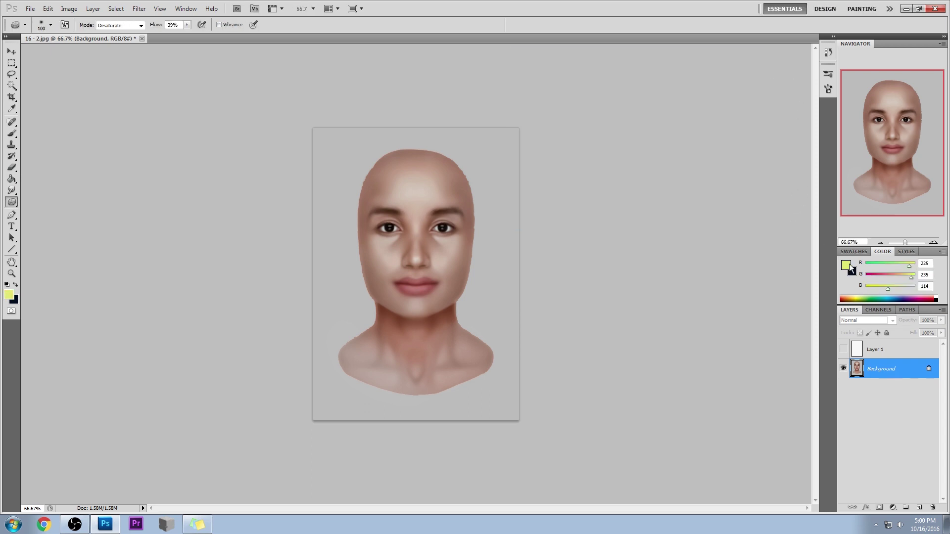
click(846, 265)
drag(662, 179, 671, 99)
drag(582, 85, 565, 145)
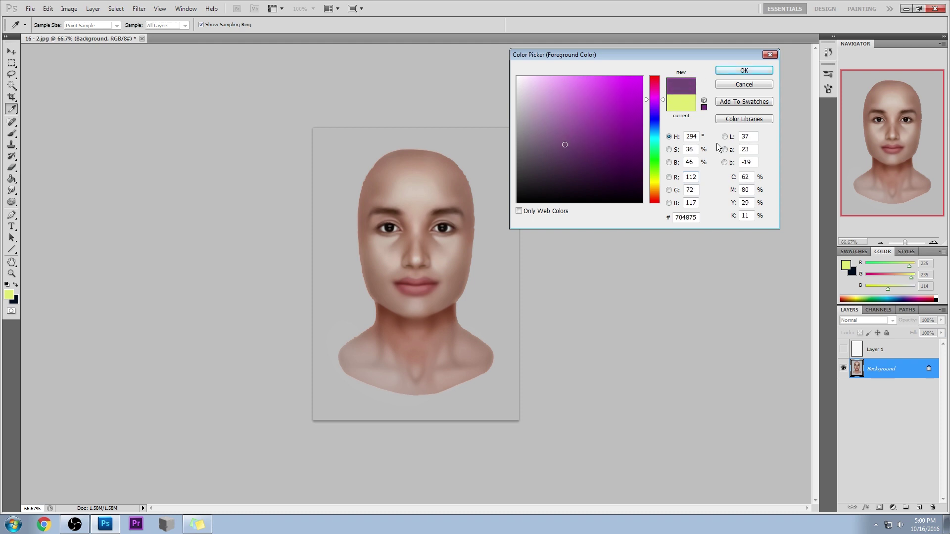
click(756, 85)
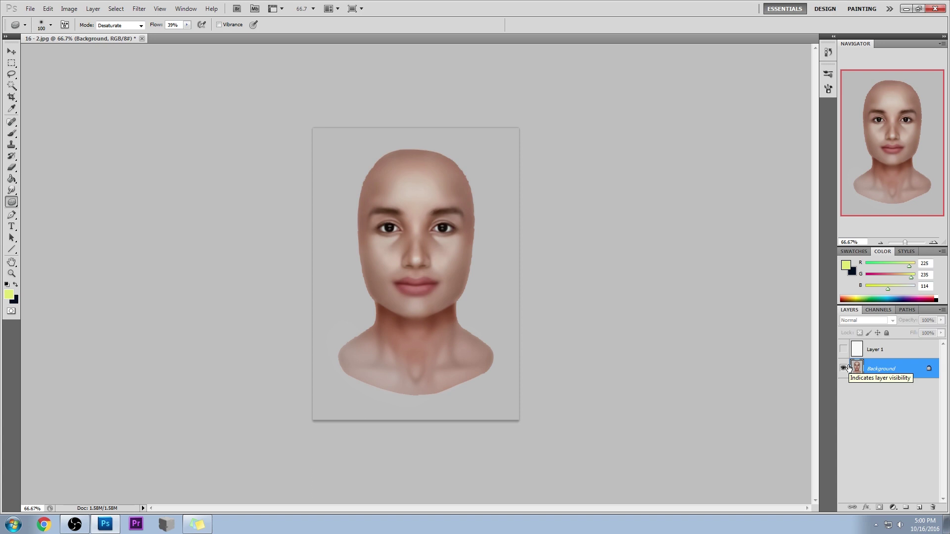
- Create a new Layer 2 in Color blend mode, keeping the yellow-green foreground
click(921, 507)
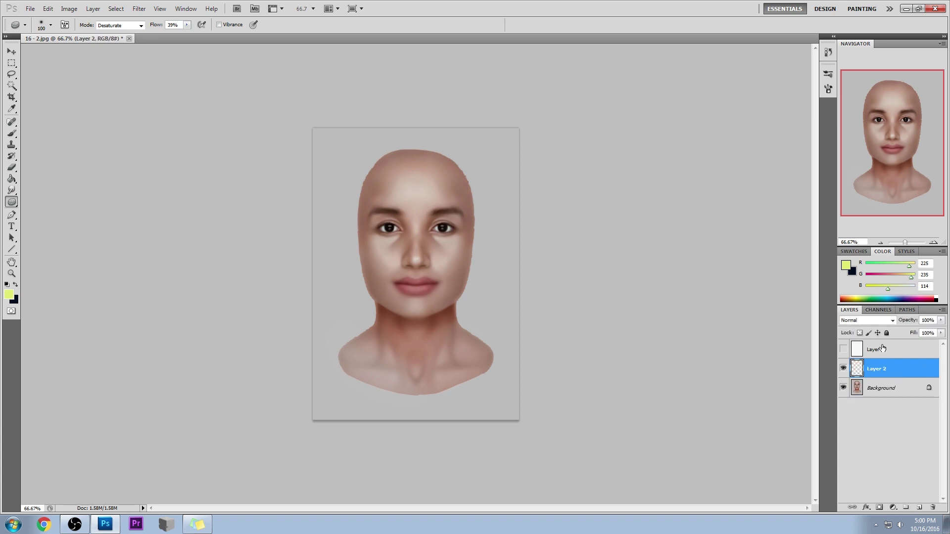
click(866, 320)
click(866, 305)
click(847, 265)
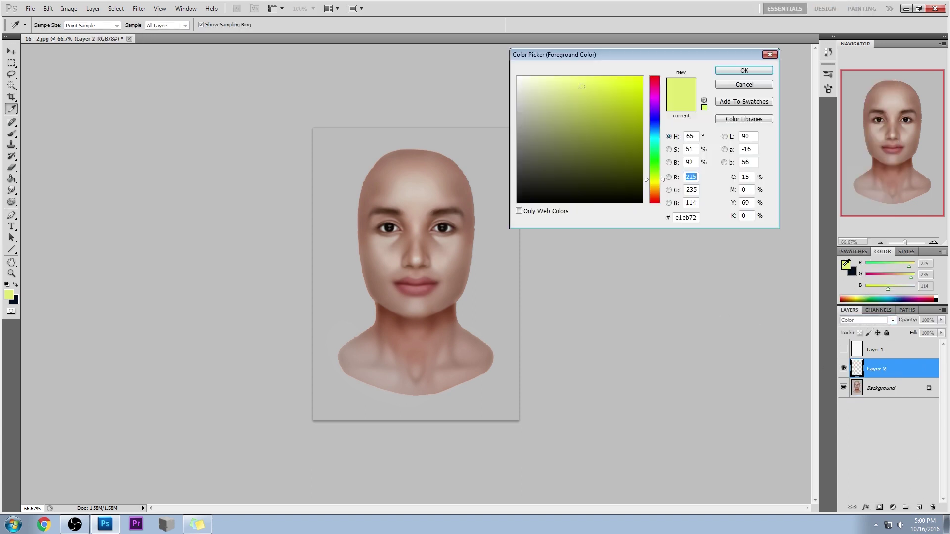
drag(657, 54, 678, 87)
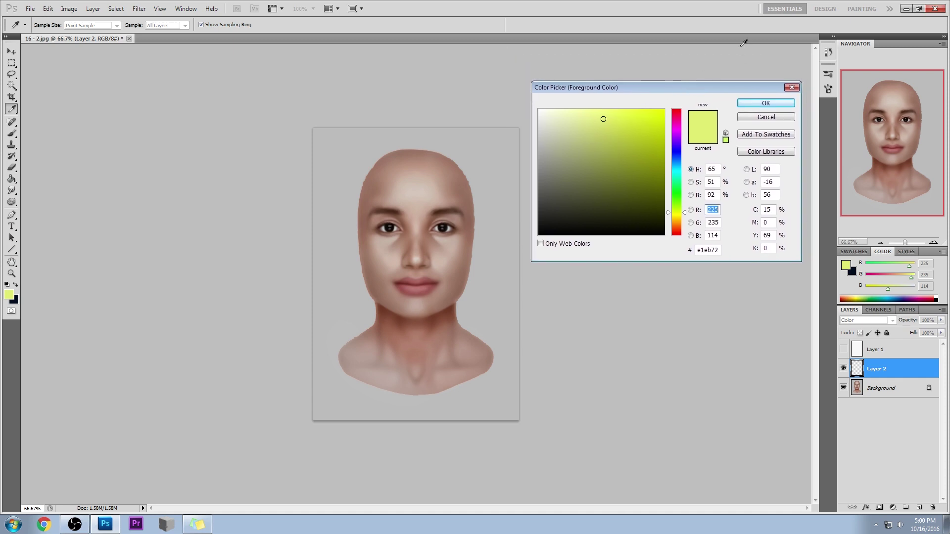
click(441, 238)
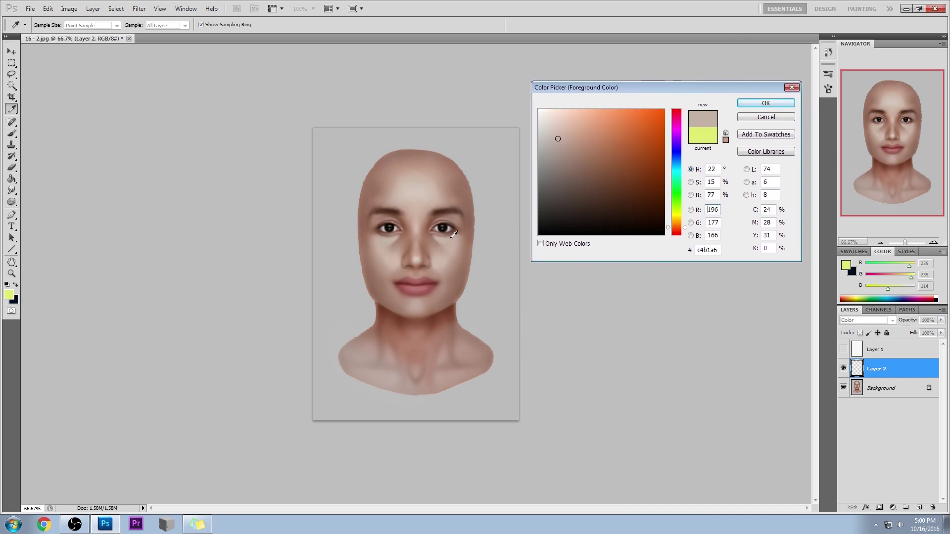
click(772, 118)
- Return to the Sponge tool and select the Background layer
key(o)
mouse_move(12, 203)
mouse_down()
mouse_move(42, 212)
mouse_move(113, 195)
mouse_up()
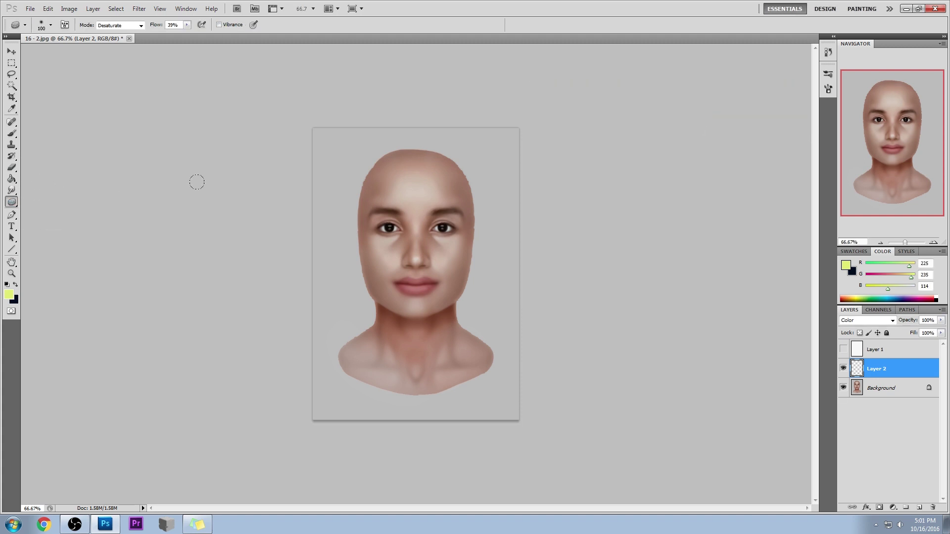
click(877, 391)
- Shrink the sponge to 90 and merge the empty Layer 2 into Background
key(bracketleft)
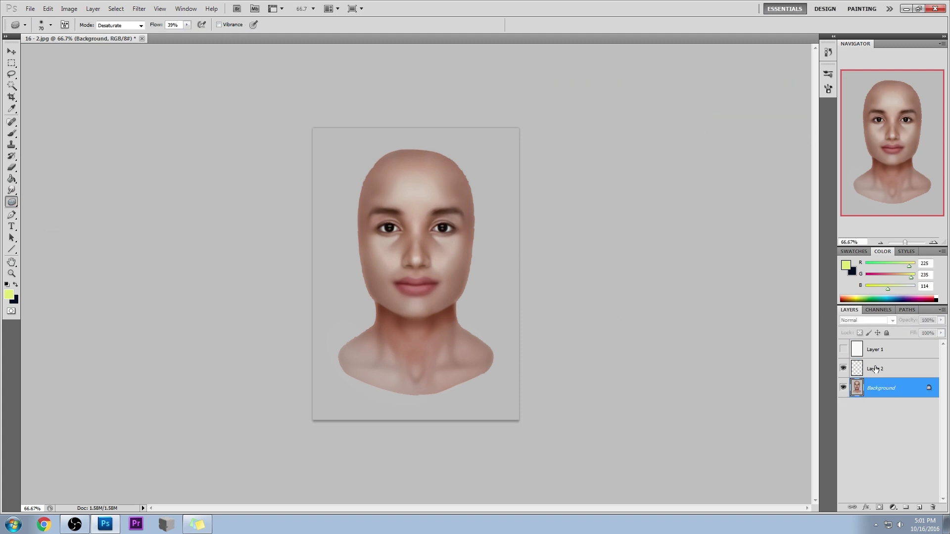
right_click(877, 363)
click(900, 346)
- Desaturate the skin under the right eye with a 35-pixel sponge, then switch to a 100-pixel Brush
key(bracketleft)
key(bracketleft)
key(bracketleft)
key(bracketleft)
key(bracketleft)
mouse_move(455, 242)
mouse_down()
mouse_move(395, 242)
mouse_move(426, 228)
mouse_move(456, 246)
mouse_move(453, 207)
mouse_move(459, 226)
mouse_move(428, 248)
mouse_move(487, 247)
mouse_move(405, 216)
mouse_move(403, 254)
mouse_move(382, 237)
mouse_move(445, 176)
mouse_move(436, 282)
mouse_up()
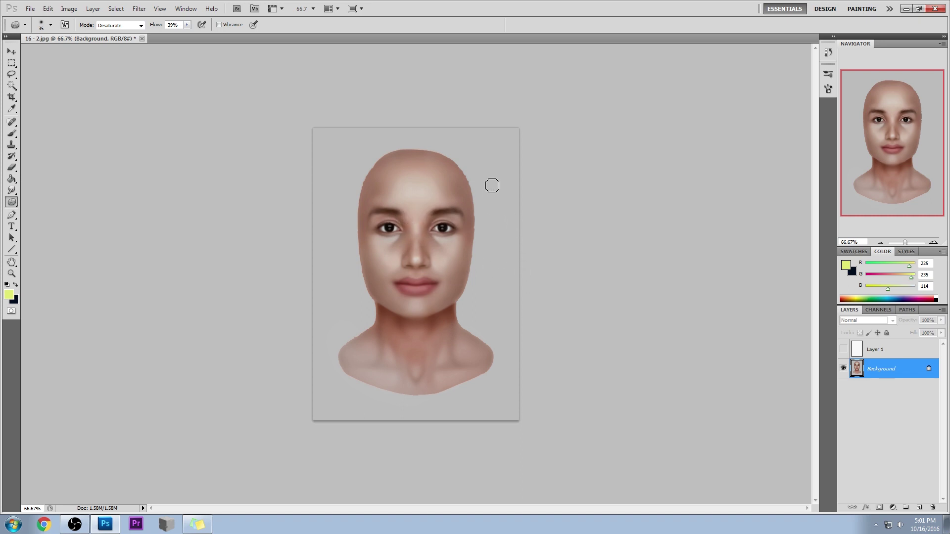
key(b)
key(bracketleft)
key(bracketleft)
key(bracketleft)
key(bracketleft)
- Set brush opacity to 23% and paint sampled cheek tone over the shadow under the left eye
click(202, 25)
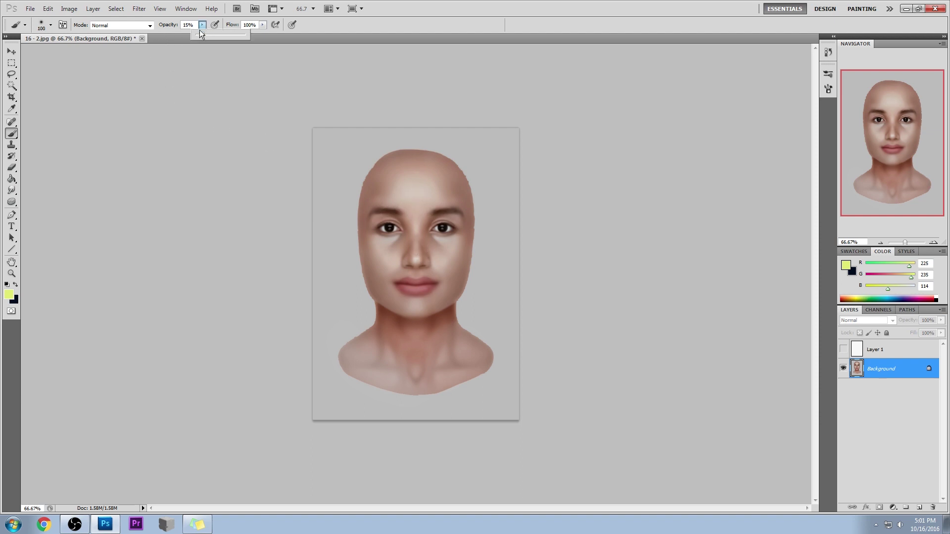
click(203, 35)
alt+click(458, 242)
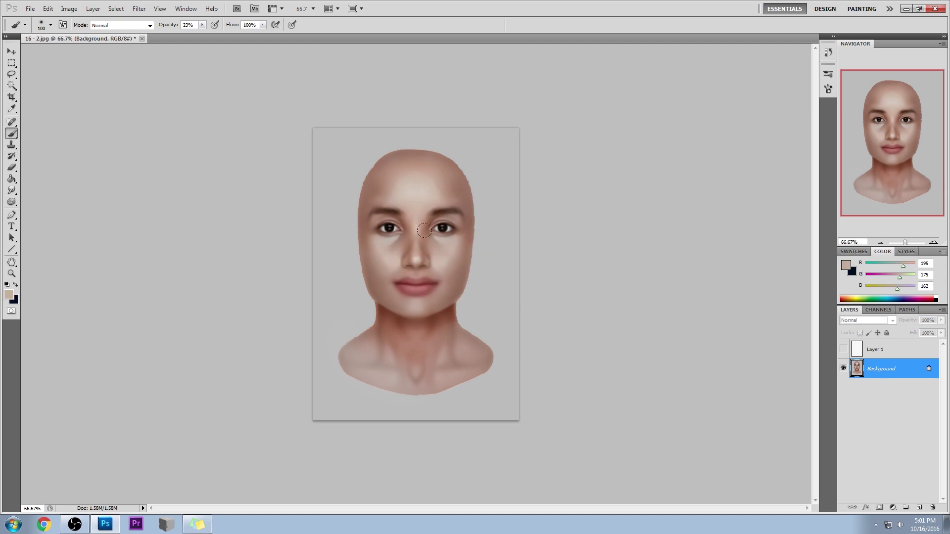
alt+click(382, 247)
drag(377, 243, 389, 243)
- Sample skin and brow tones around the eyes with a 175-pixel brush
alt+click(397, 237)
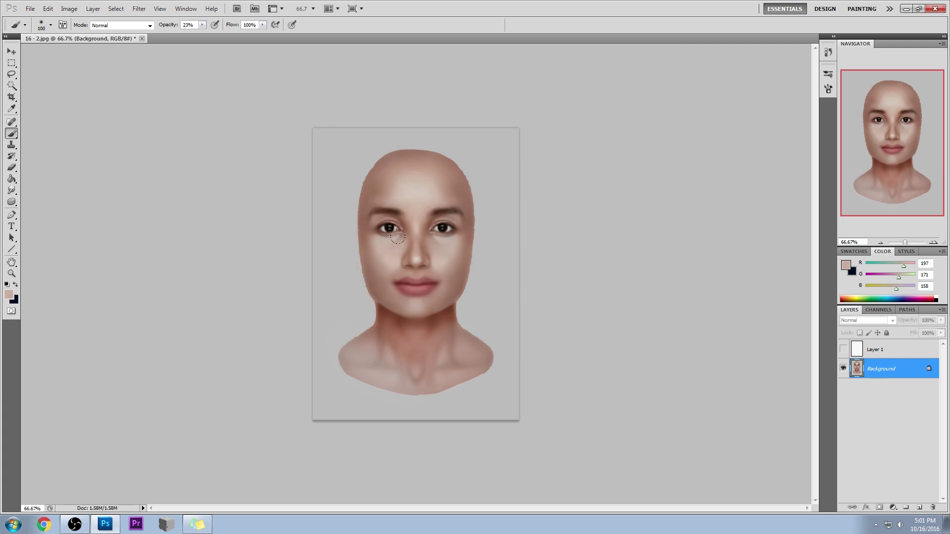
alt+click(437, 246)
key(bracketright)
key(bracketright)
key(bracketright)
alt+click(434, 219)
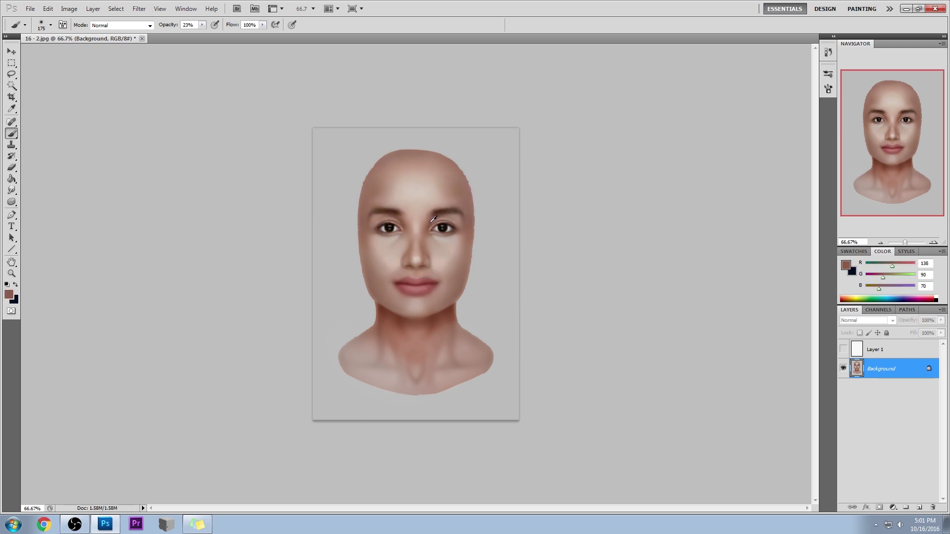
alt+click(433, 221)
alt+click(434, 215)
alt+click(434, 219)
alt+click(405, 228)
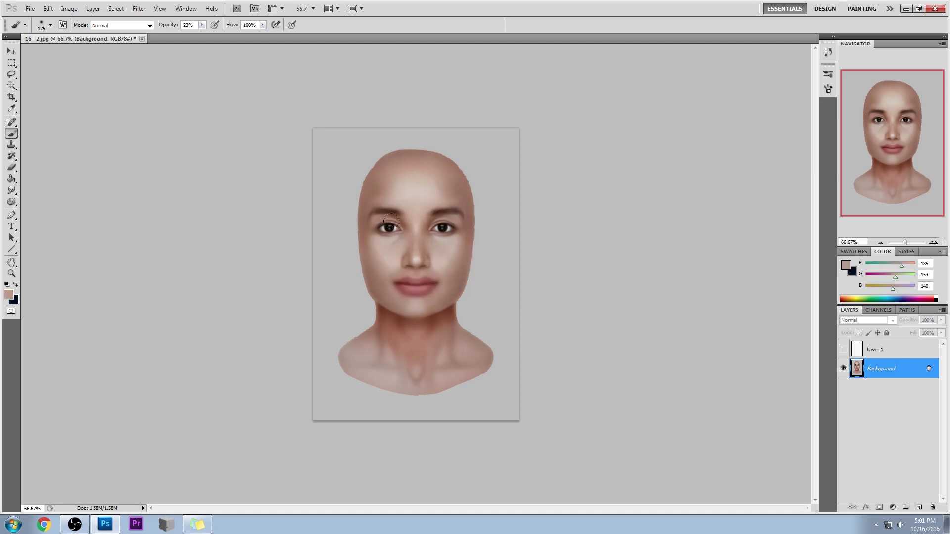
alt+click(393, 167)
- Lighten the nose bridge with a 90-pixel brush, then pick a paler skin tone (eddcd3)
key(bracketleft)
key(bracketleft)
mouse_move(412, 230)
mouse_down()
mouse_move(412, 217)
mouse_move(411, 255)
mouse_up()
alt+click(421, 225)
alt+click(416, 222)
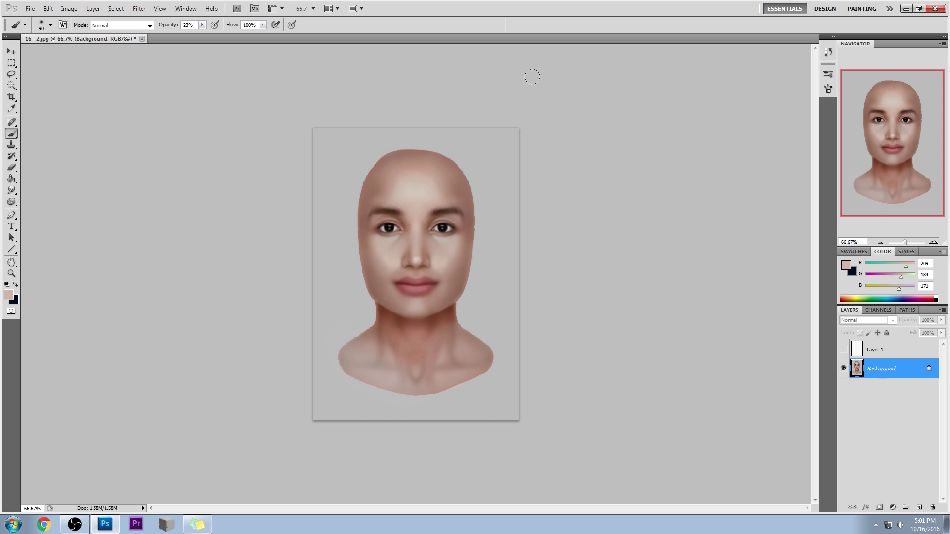
click(845, 262)
click(555, 129)
click(551, 118)
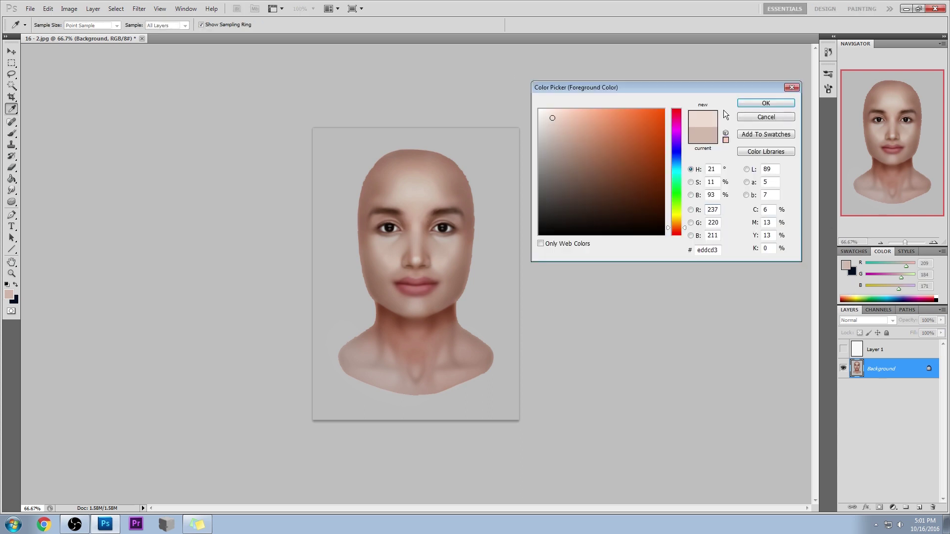
- At 12% opacity, brush the pale tone over the forehead and above the right eye, then sample eye brown
key(Return)
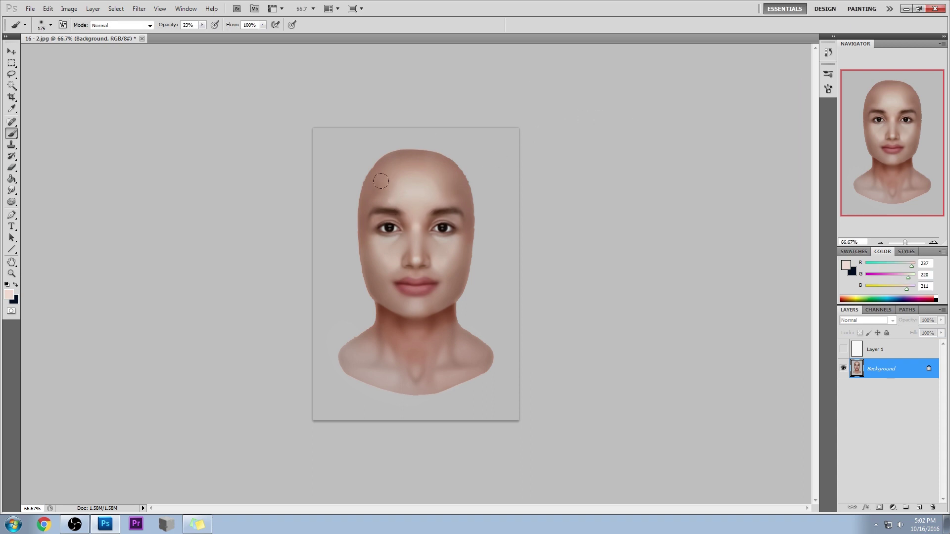
key(1)
key(2)
drag(382, 181, 410, 172)
key(bracketleft)
key(bracketleft)
key(bracketleft)
key(bracketleft)
key(bracketleft)
key(bracketleft)
key(bracketleft)
key(bracketright)
key(bracketright)
key(bracketright)
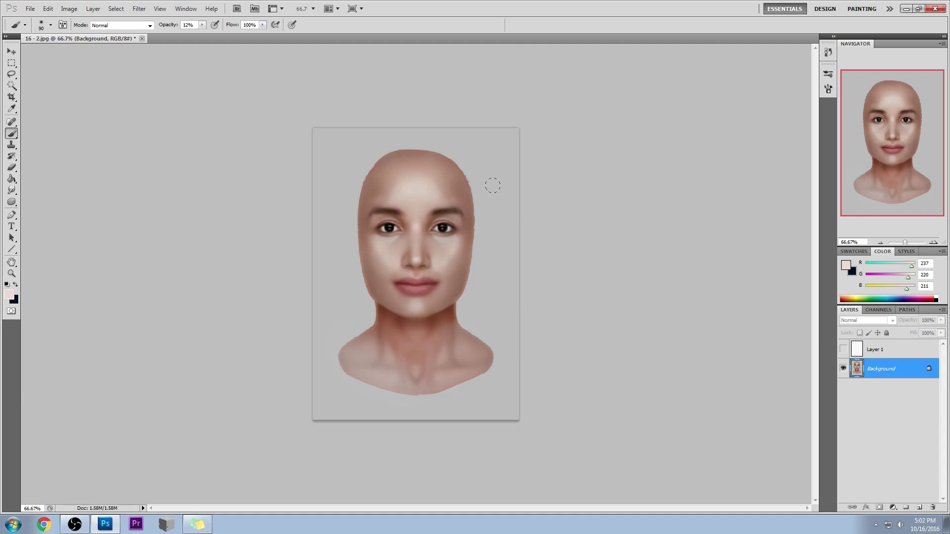
drag(444, 214, 441, 216)
key(bracketleft)
key(bracketleft)
key(bracketleft)
alt+click(379, 231)
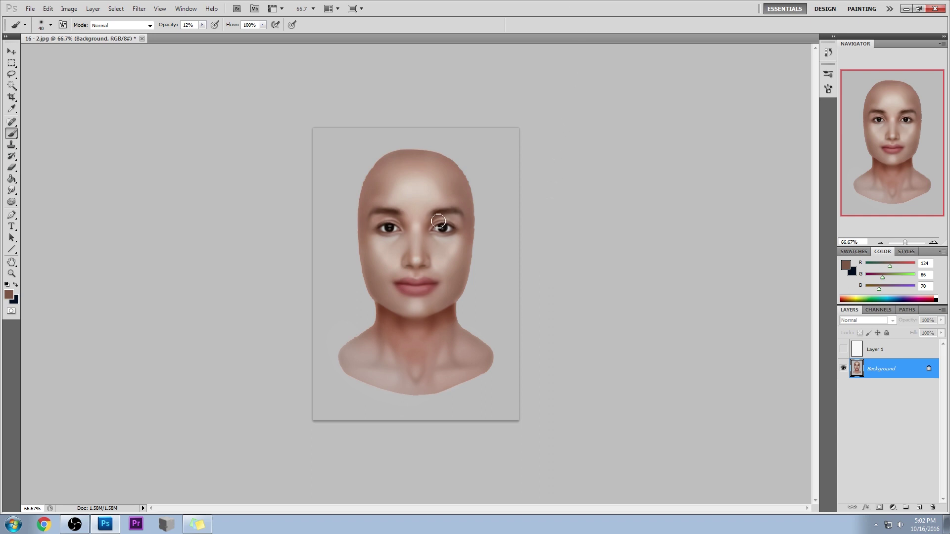
key(bracketright)
key(bracketright)
key(bracketright)
key(bracketright)
key(bracketright)
key(bracketright)
key(bracketright)
key(bracketright)
key(bracketright)
- Add a new Color-mode Layer 2 and sample the lips' pink as foreground (b87675)
click(920, 508)
click(862, 321)
click(854, 303)
click(845, 265)
click(426, 283)
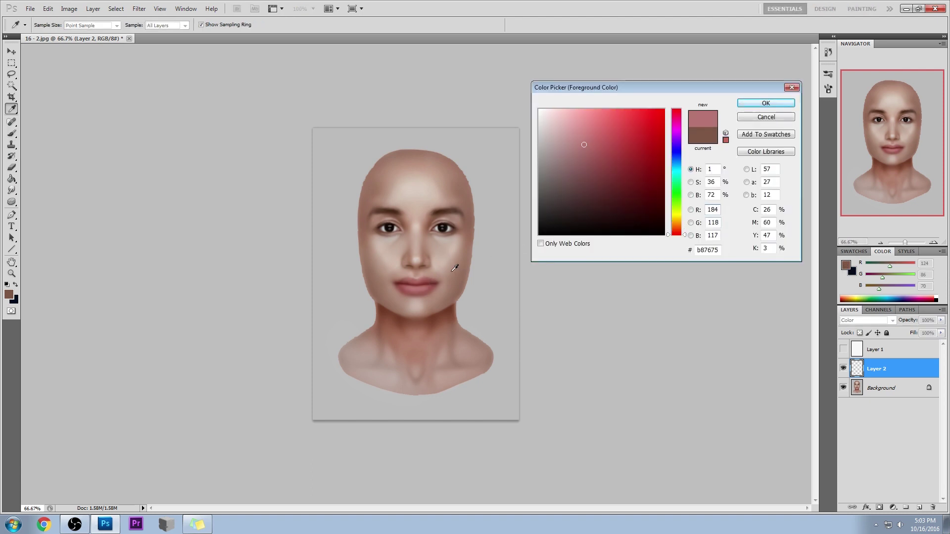
- Set the foreground to a deep brick-red brown (R154 G65 B41) for painting Layer 2
click(682, 239)
click(459, 267)
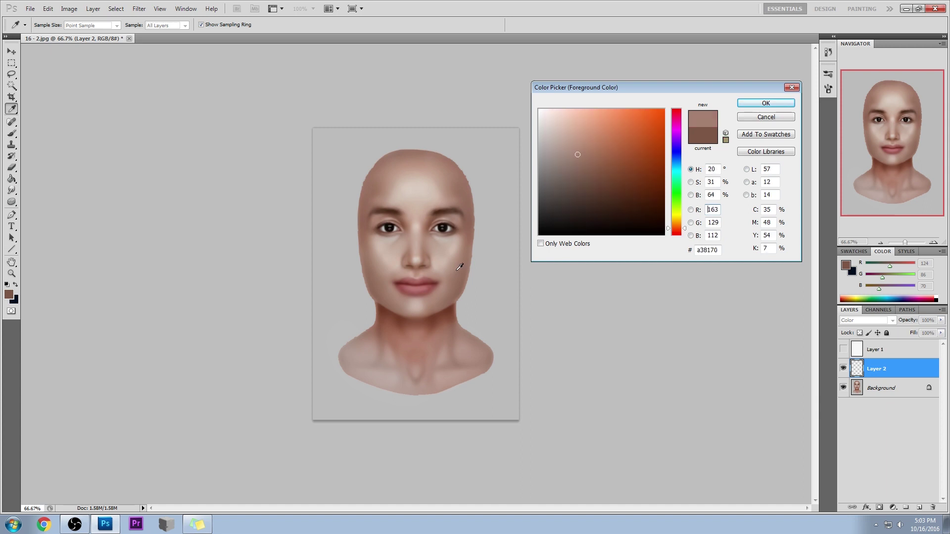
click(421, 284)
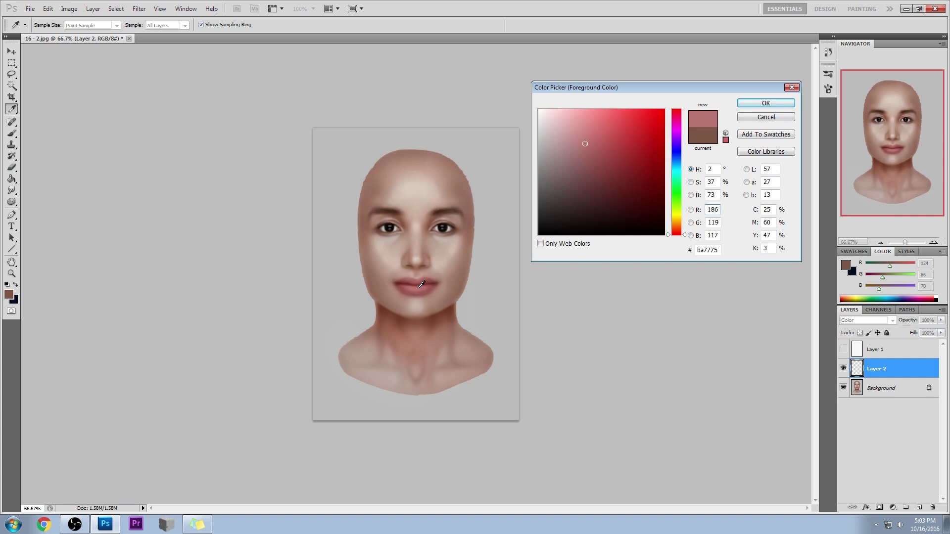
click(453, 270)
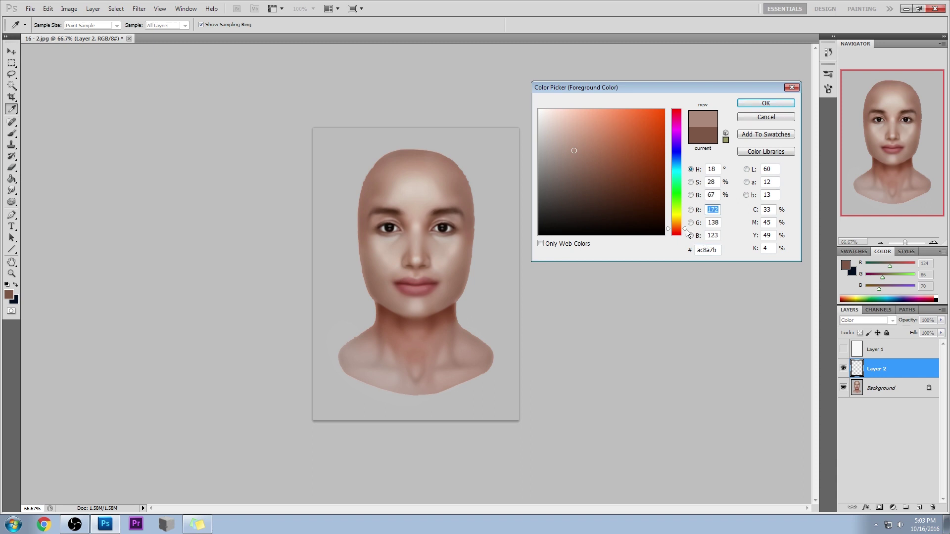
mouse_move(612, 156)
mouse_down()
mouse_move(613, 180)
mouse_move(613, 166)
mouse_up()
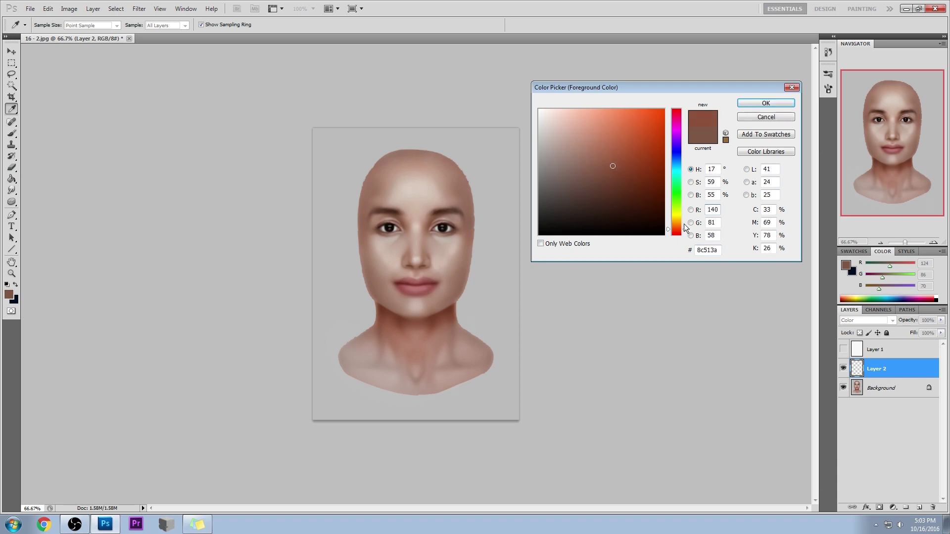
click(685, 230)
drag(612, 168, 633, 156)
click(766, 103)
key(b)
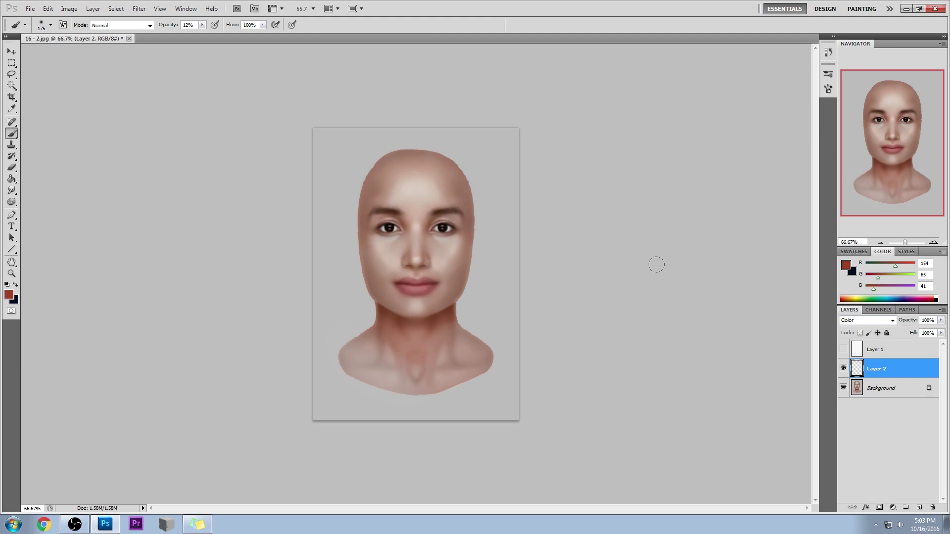
- Dab a reddish tint onto the face with a 9%-opacity brush, resizing it between 100 and 150
key(bracketleft)
key(bracketleft)
click(447, 241)
key(bracketright)
key(bracketright)
drag(202, 25, 201, 34)
key(bracketleft)
key(bracketleft)
key(bracketright)
- Erase the excess tint with a 100 px eraser, repaint at size 175, then hide Layer 2 to compare
key(e)
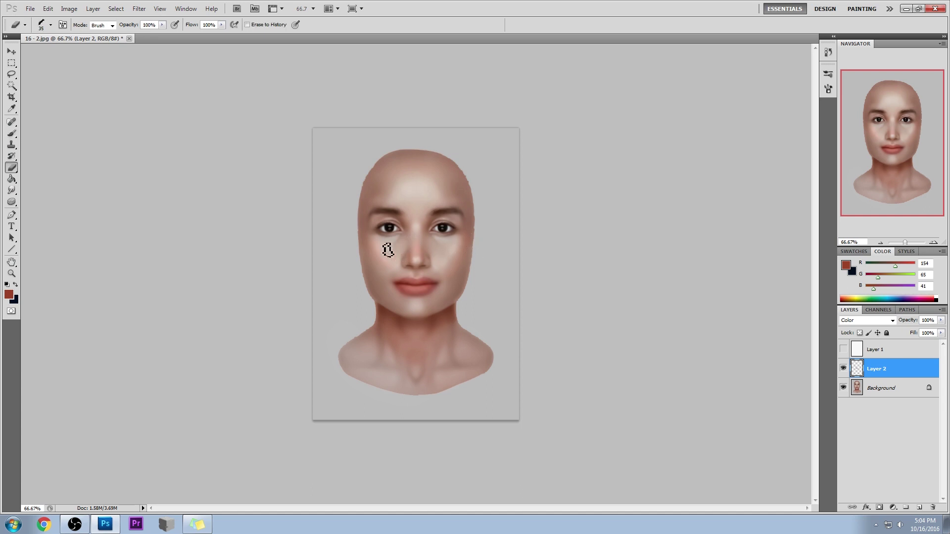
right_click(413, 251)
click(504, 398)
click(659, 352)
key(b)
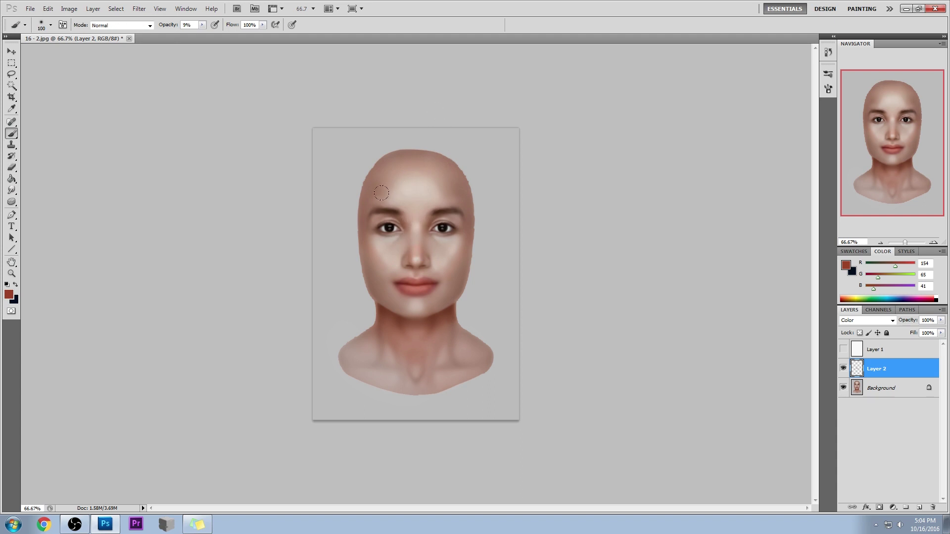
key(bracketright)
key(bracketright)
key(bracketright)
key(e)
click(843, 369)
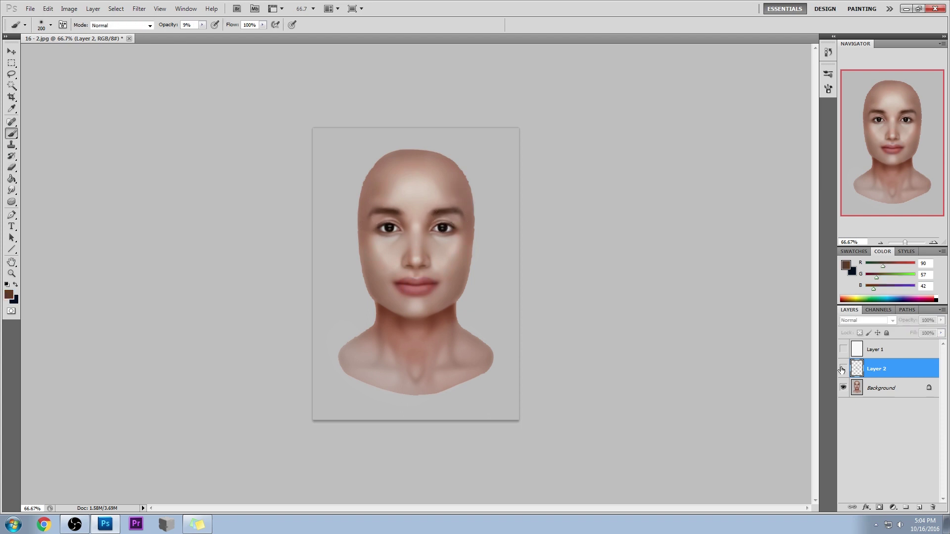
- Show Layer 2 again and merge it down into the Background
click(843, 369)
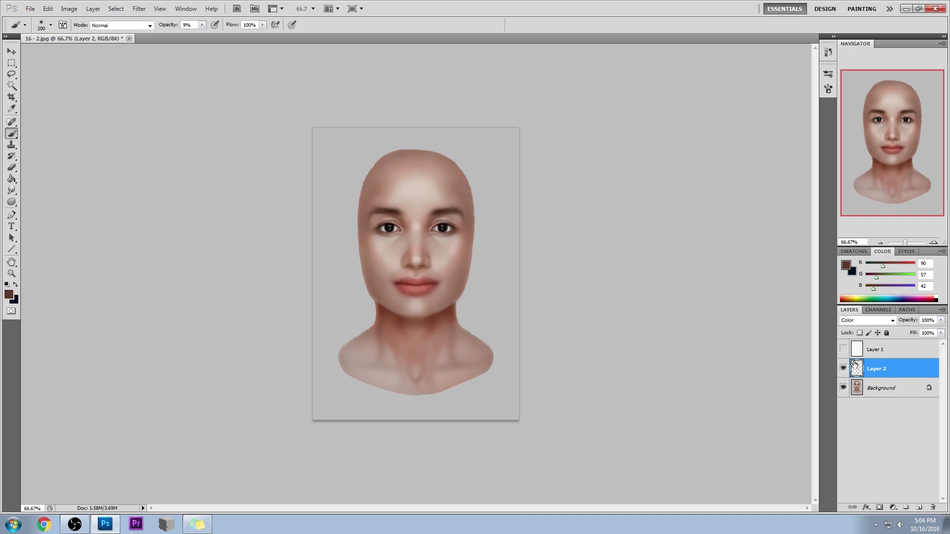
right_click(900, 372)
click(901, 341)
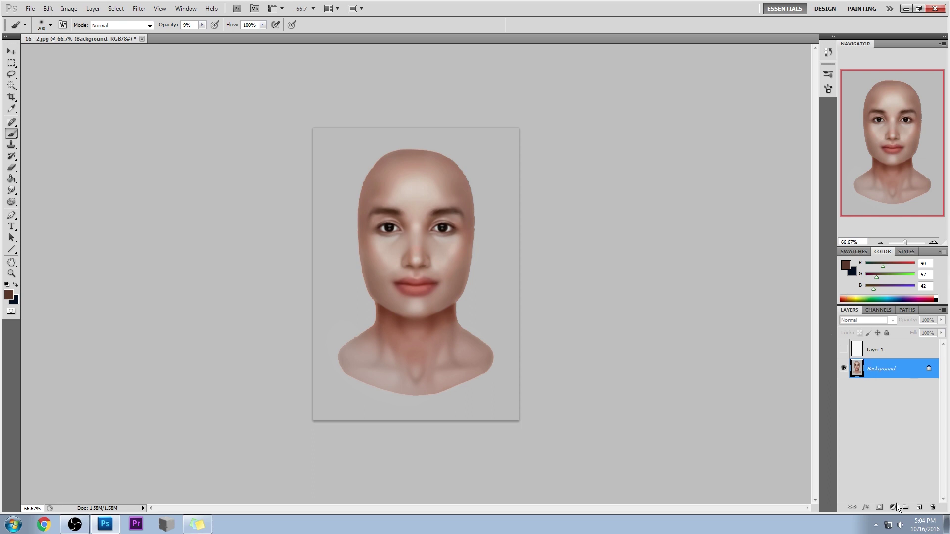
- Add a new empty Layer 2 above the Background with its blend mode set to Color
click(919, 508)
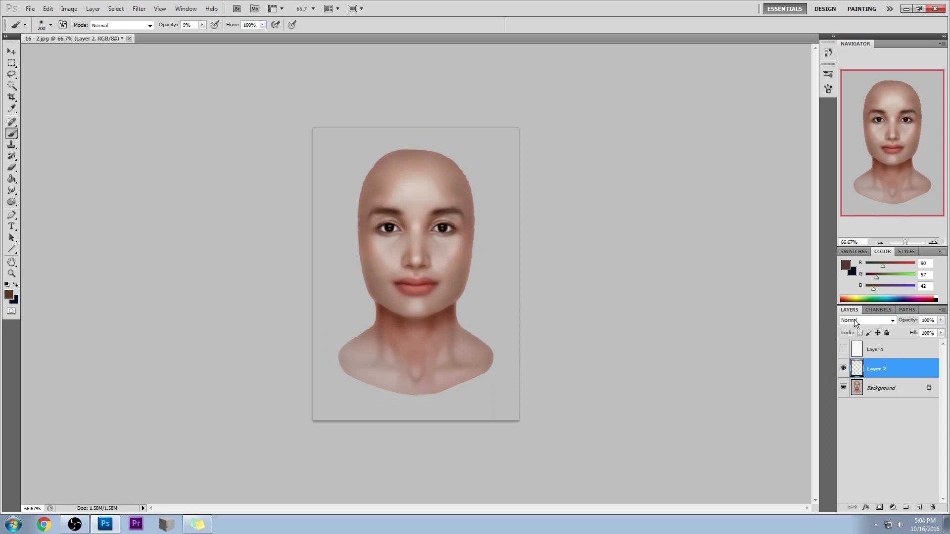
click(854, 320)
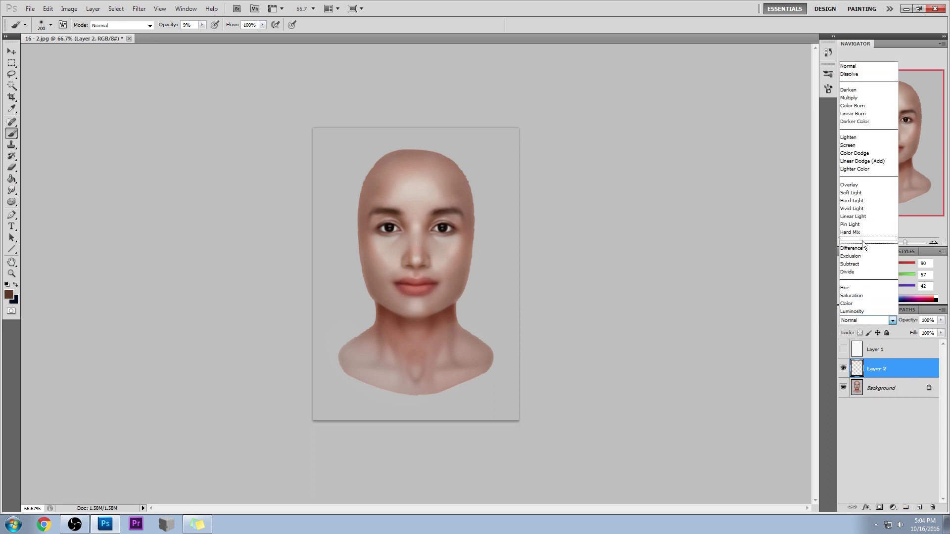
click(854, 303)
click(846, 265)
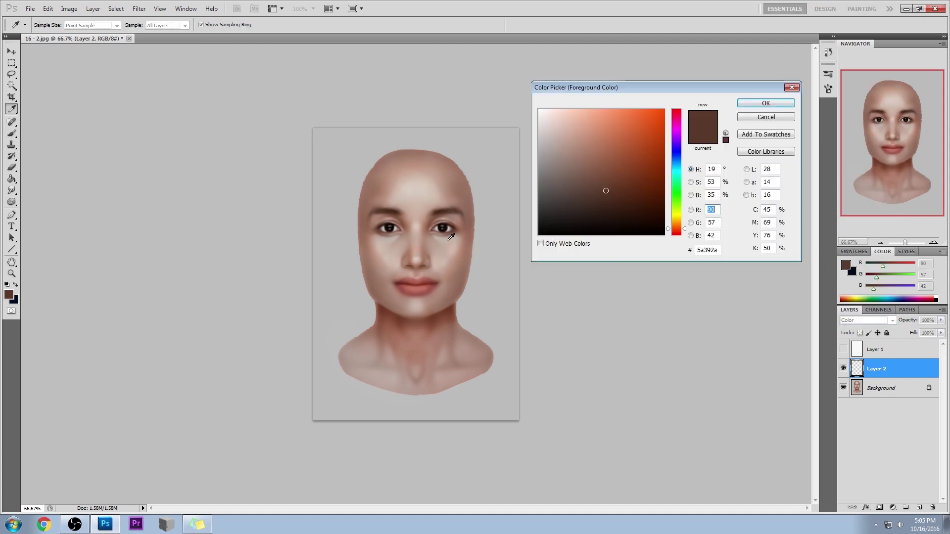
- Sample skin from the face and tune hue and saturation to khaki R192 G183 B123
click(452, 237)
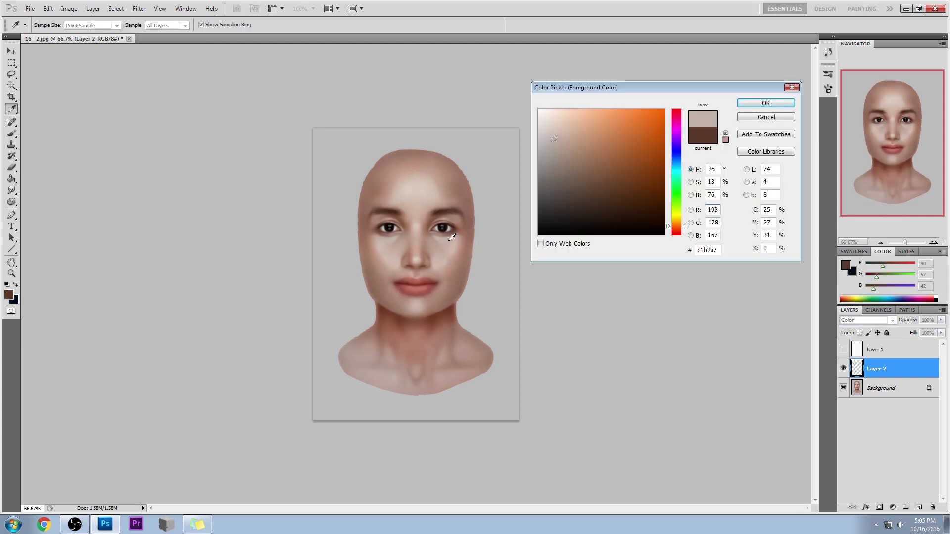
click(449, 234)
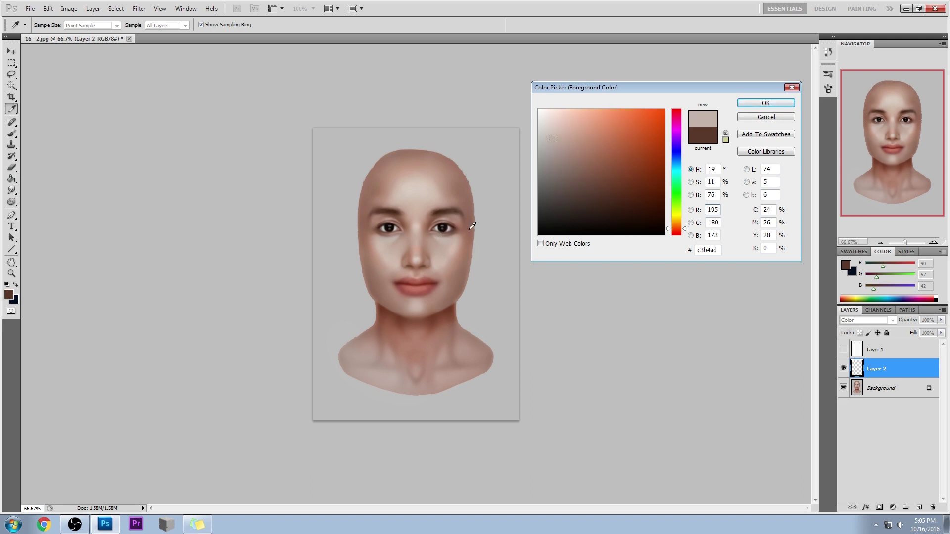
click(441, 242)
mouse_move(680, 229)
mouse_down()
mouse_move(686, 196)
mouse_move(686, 219)
mouse_up()
click(445, 239)
drag(554, 135, 576, 146)
drag(685, 220, 685, 222)
drag(577, 146, 584, 140)
drag(686, 222, 687, 217)
key(b)
click(766, 103)
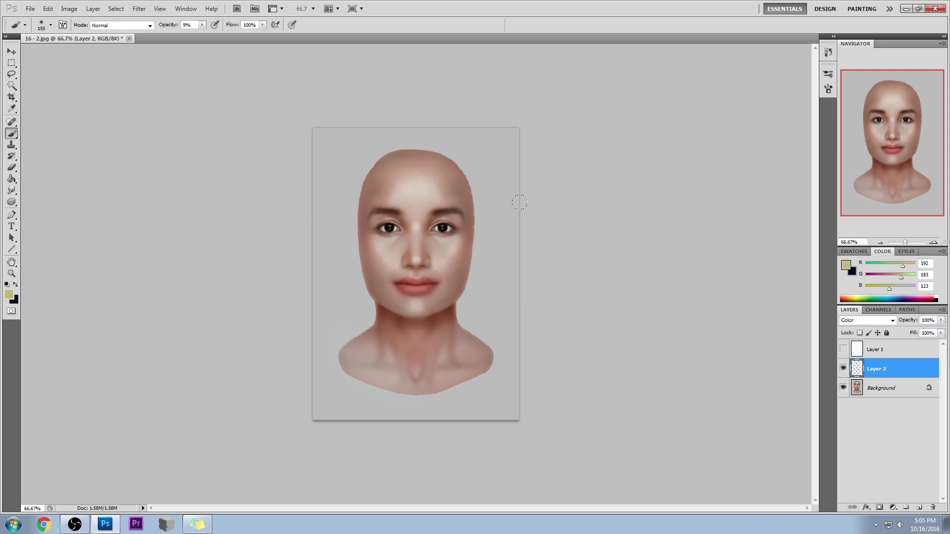
- Dab a yellowish tint under the right eye, check it at 100% zoom, and undo the heavy stroke
key(bracketleft)
key(bracketleft)
click(396, 234)
key(ctrl+plus)
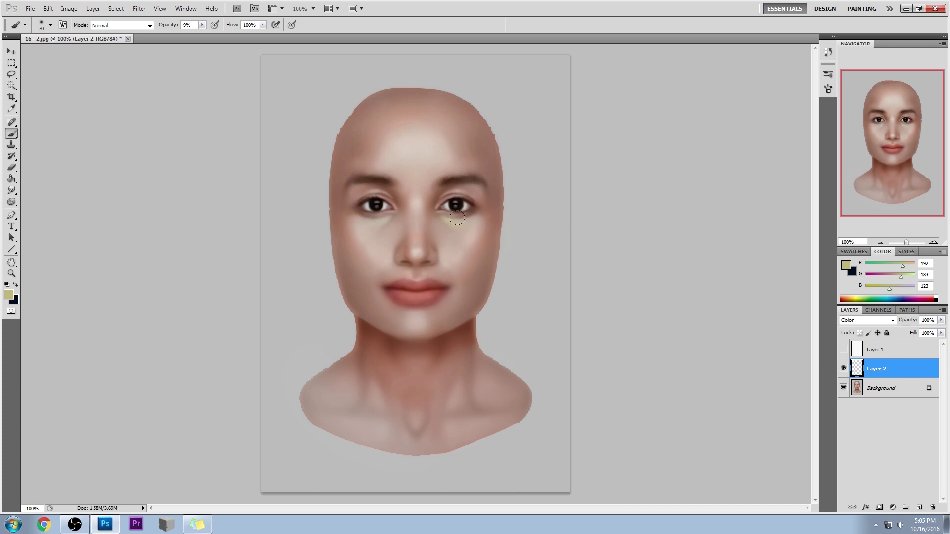
drag(202, 24, 255, 31)
click(203, 25)
click(140, 59)
key(ctrl+z)
key(e)
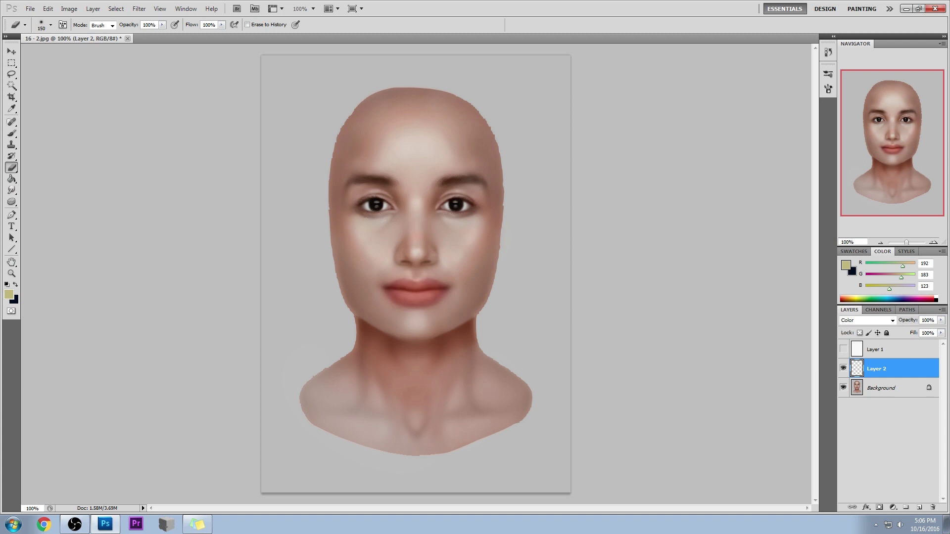
- Add a new Layer 3 in Color blend mode and move it above Layer 2
click(886, 388)
click(919, 508)
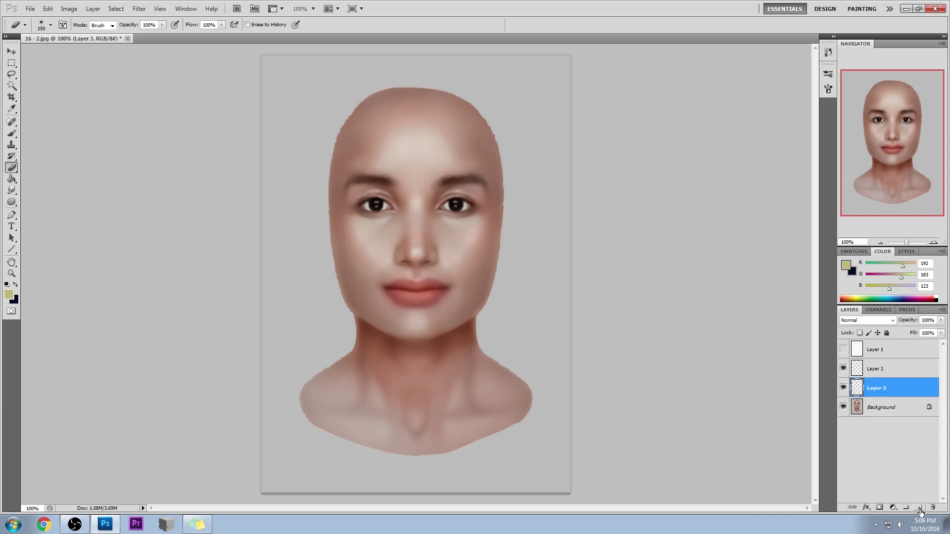
click(867, 320)
click(864, 304)
key(b)
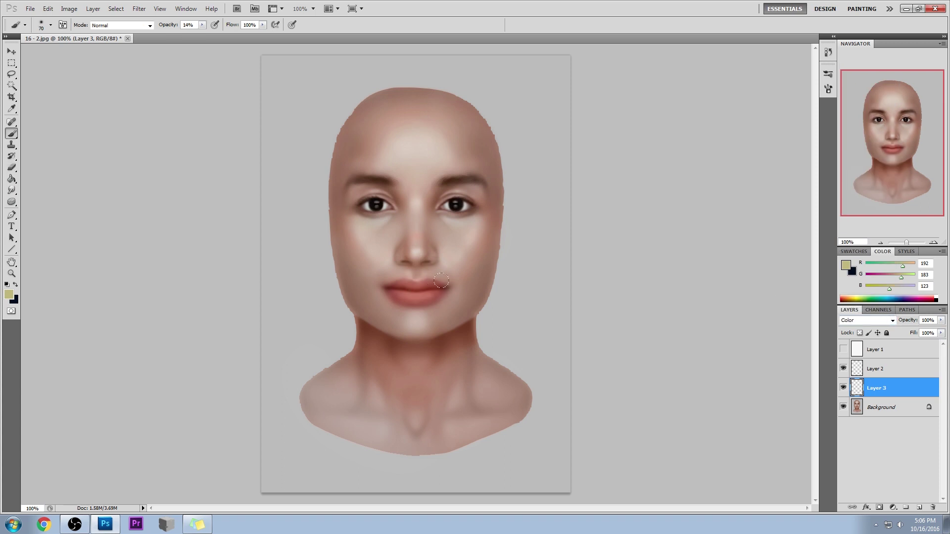
alt+click(453, 266)
drag(902, 378, 901, 361)
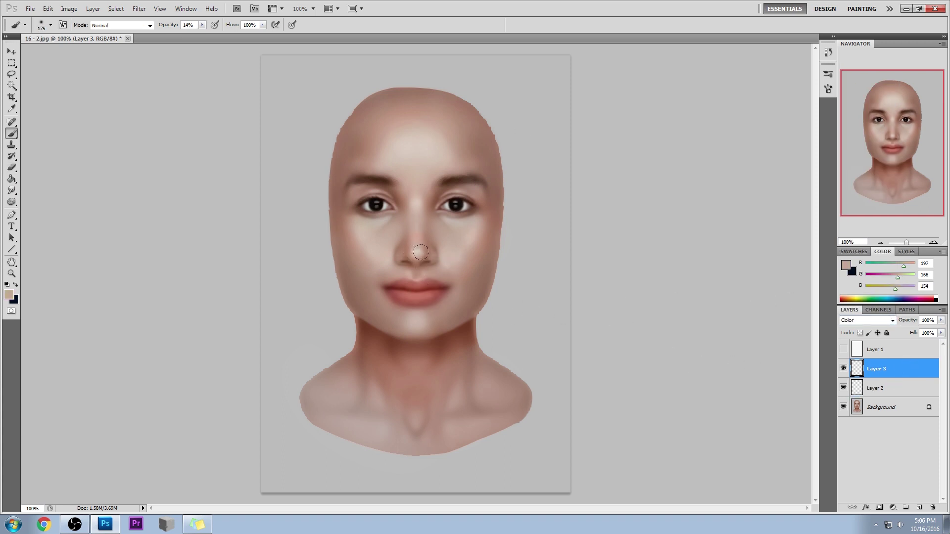
- Paint sampled skin tones from the face and neck onto Layer 3
alt+click(443, 269)
alt+click(444, 272)
alt+click(415, 253)
alt+click(445, 379)
- Merge Layer 2 and Layer 3 down into the Background
right_click(885, 390)
click(896, 358)
right_click(886, 368)
click(897, 338)
- Sample lighter cheek and lower-nose skin tones and add a new empty layer
alt+click(471, 232)
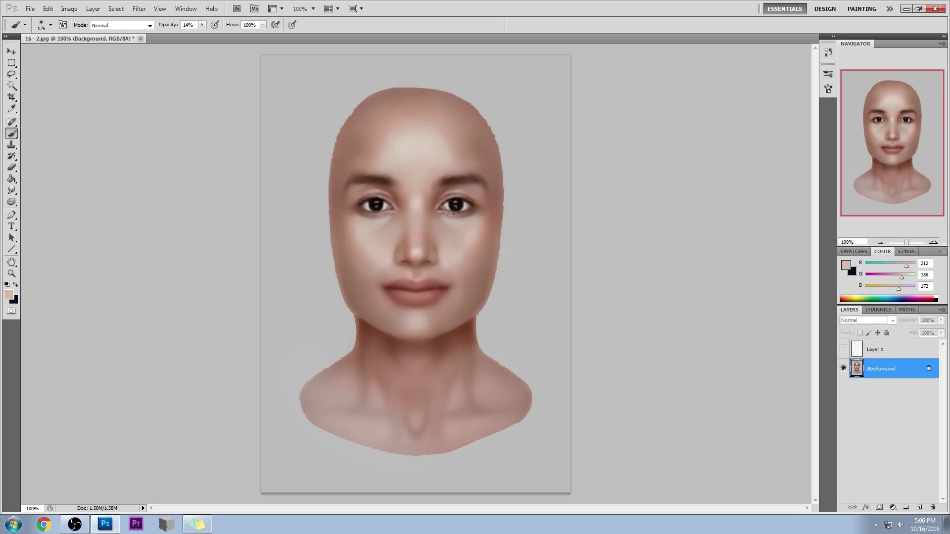
alt+click(386, 250)
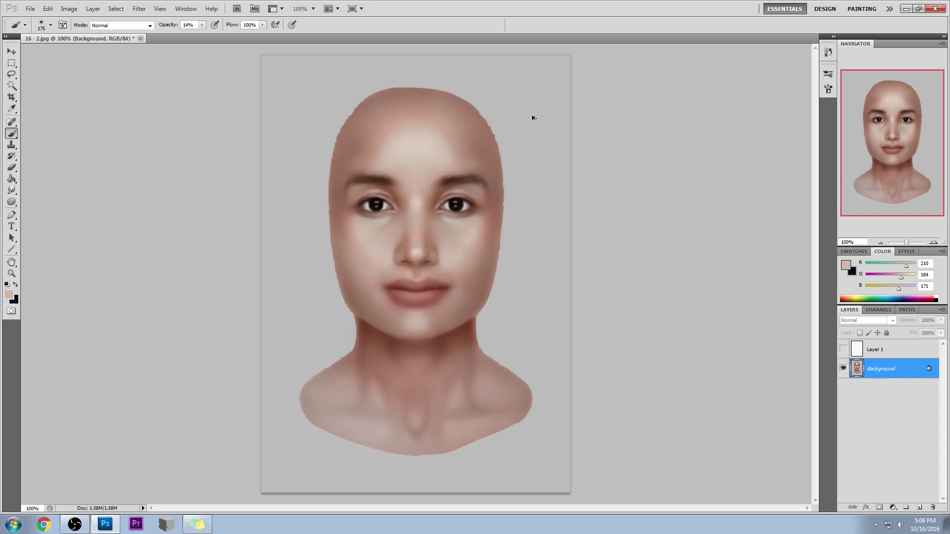
key(ctrl+shift+alt+n)
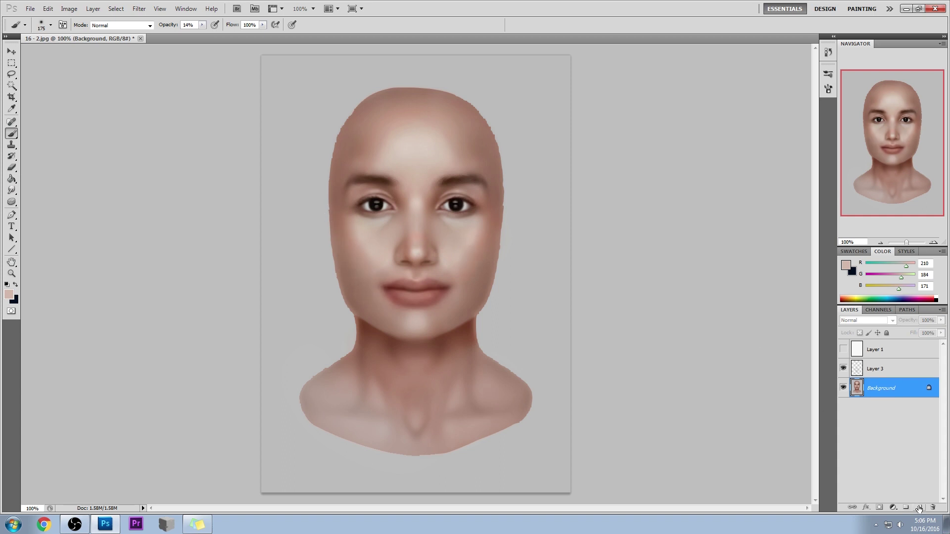
- Add Layer 4 above Layer 3 and pick cheek skin tones with a 150 px brush
key(ctrl+shift+alt+n)
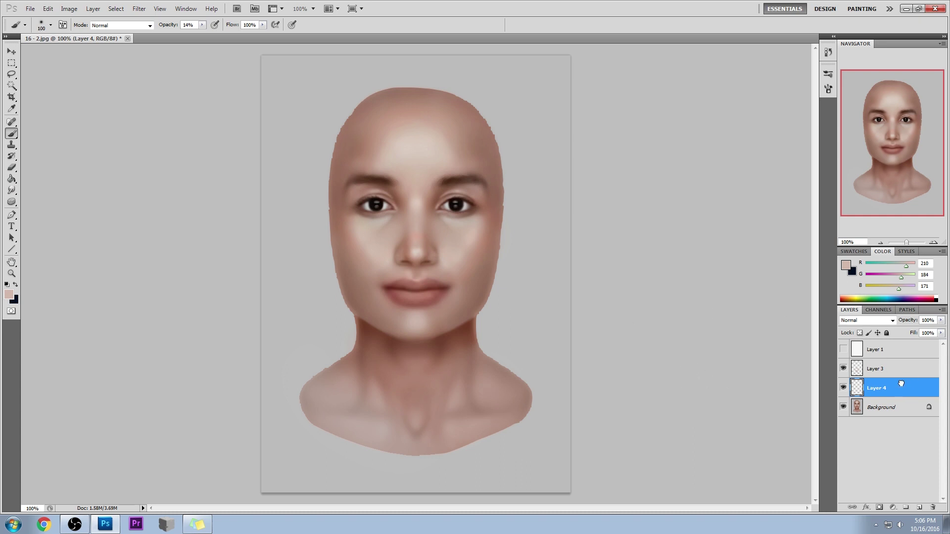
drag(902, 392, 886, 360)
key(bracketright)
key(bracketright)
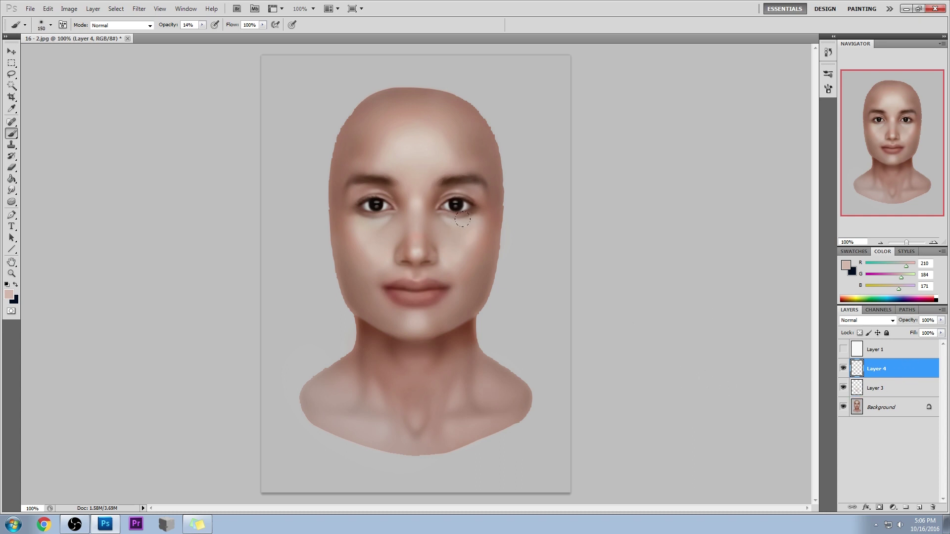
alt+click(473, 237)
alt+click(483, 242)
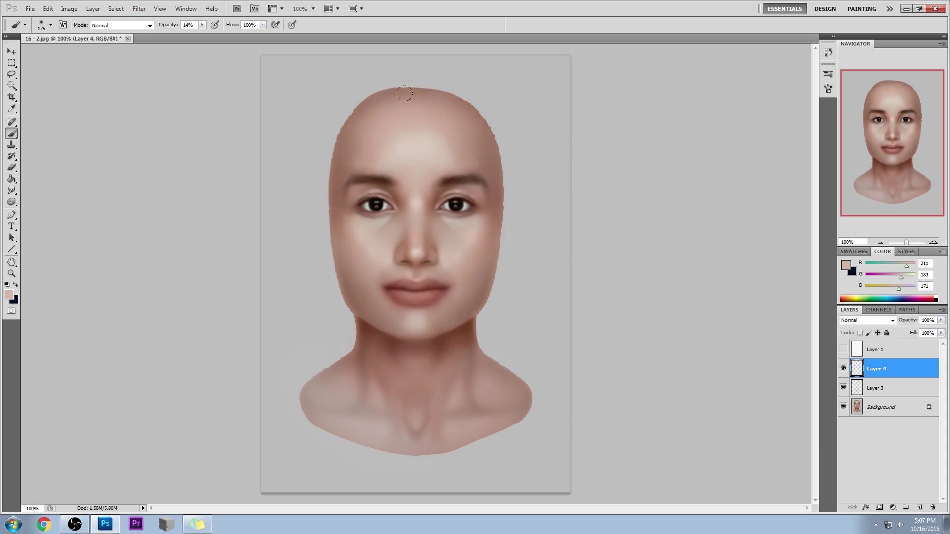
- Paint darker sampled tones along the forehead and top of the head, undoing a trial erase
alt+click(490, 157)
key(e)
drag(468, 143, 475, 148)
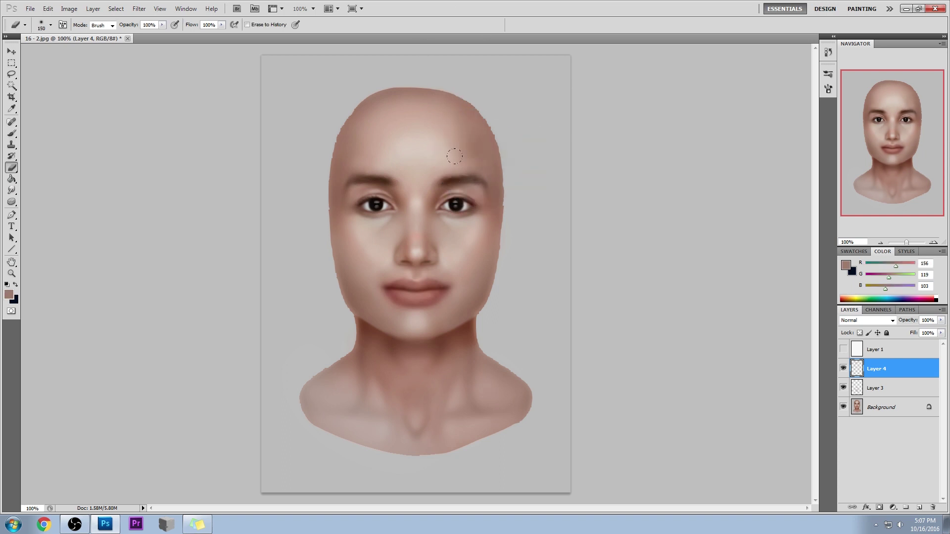
key(ctrl+z)
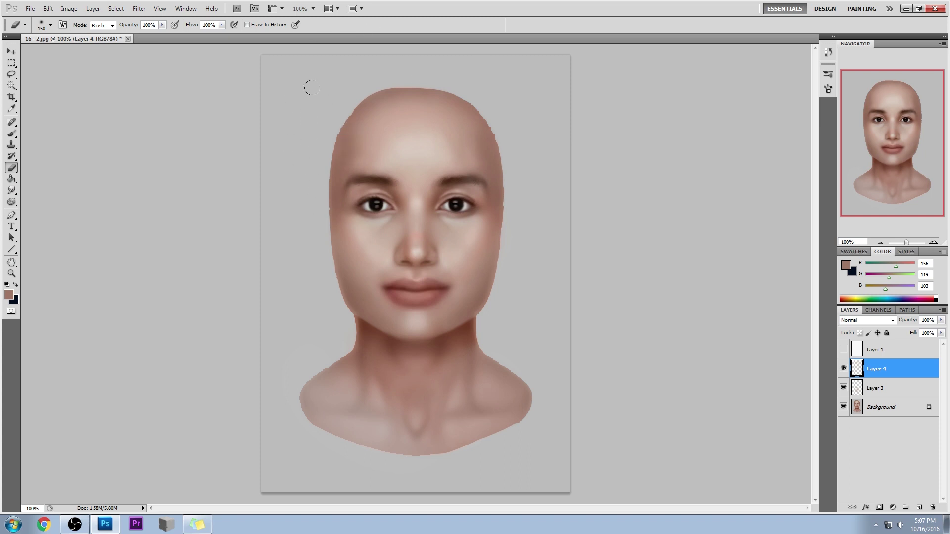
key(b)
alt+click(332, 131)
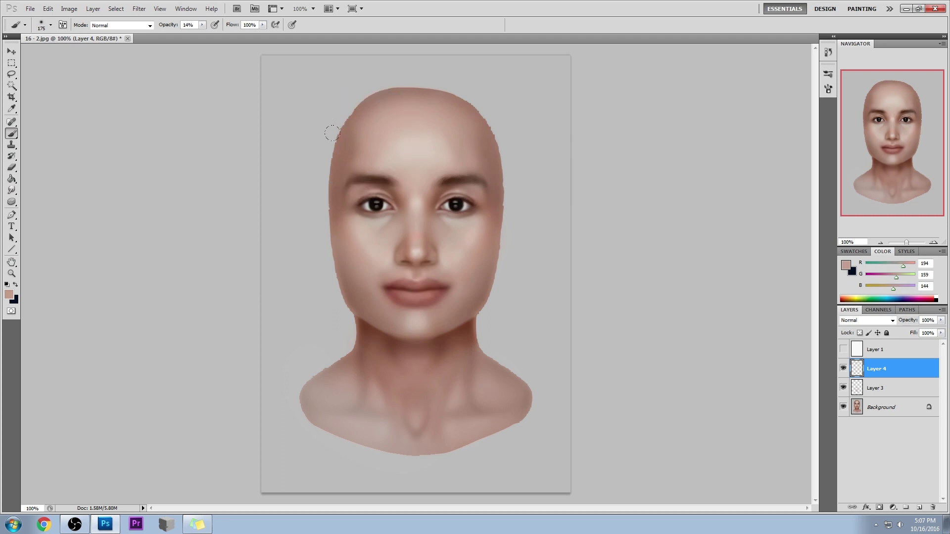
alt+click(457, 130)
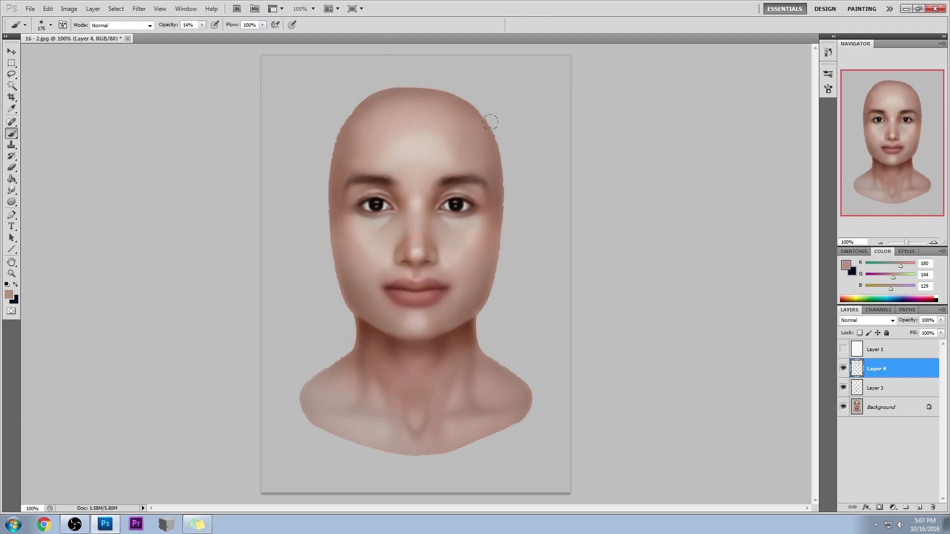
mouse_move(11, 202)
mouse_down()
mouse_move(29, 203)
mouse_move(49, 225)
mouse_up()
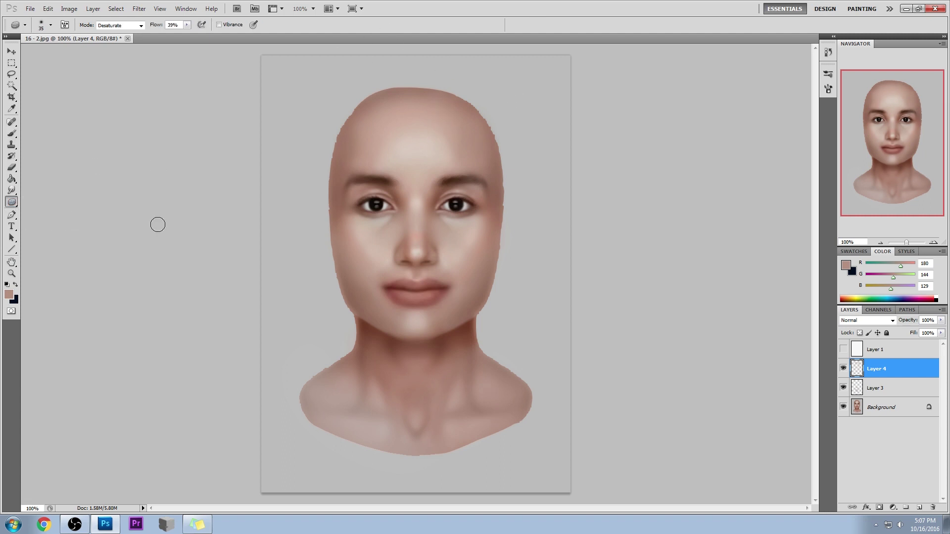
- Merge Layer 3 and Layer 4 down into the Background
right_click(896, 385)
click(877, 359)
right_click(890, 363)
click(890, 363)
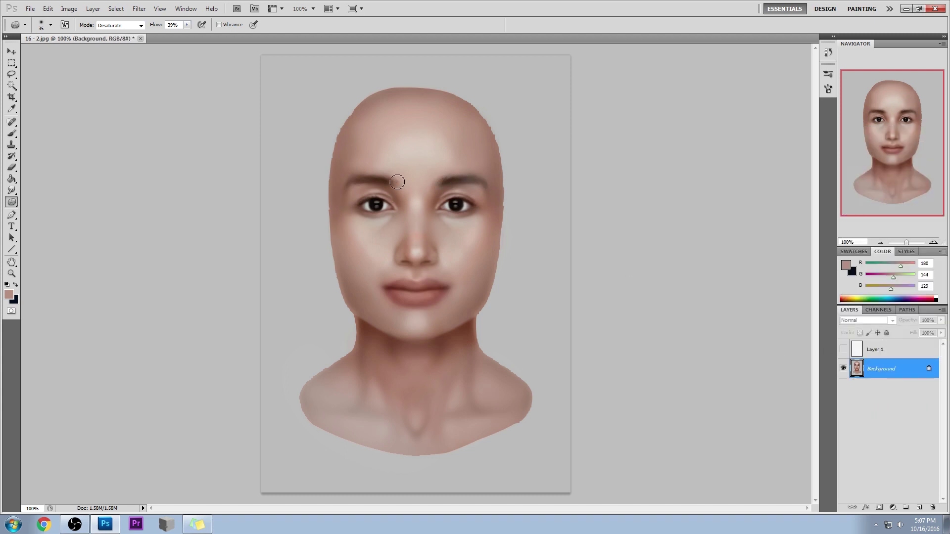
- Try desaturating the left cheek, lip corner and chin with the Sponge at 79% flow, then undo it
drag(186, 24, 207, 38)
mouse_move(380, 278)
mouse_down()
mouse_move(358, 300)
mouse_move(376, 300)
mouse_move(338, 284)
mouse_move(377, 315)
mouse_move(408, 322)
mouse_move(487, 297)
mouse_move(473, 310)
mouse_move(447, 315)
mouse_move(492, 267)
mouse_move(463, 279)
mouse_up()
key(ctrl+z)
key(alt)
key(alt)
right_click(896, 369)
- Paint soft 14% strokes over the left cheek using darker cheek tones sampled from the face
click(882, 364)
key(b)
alt+click(355, 218)
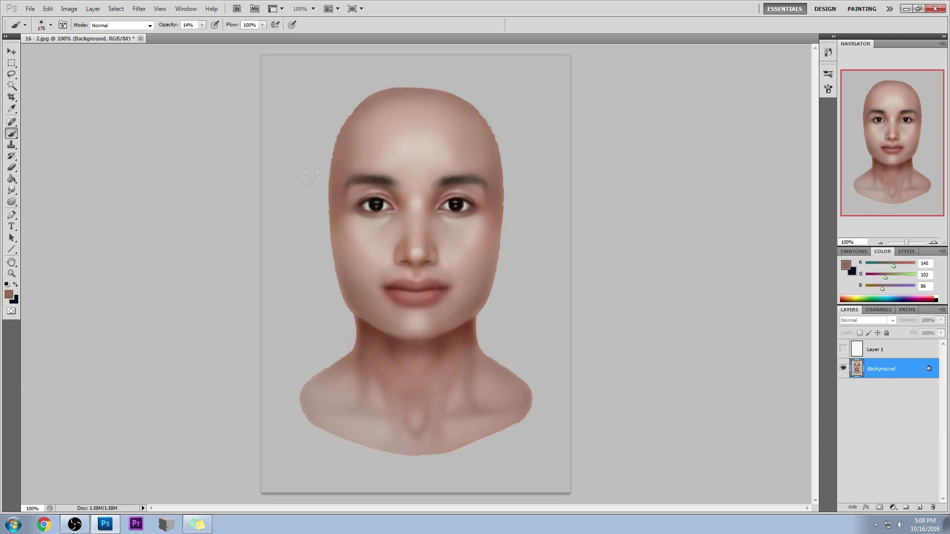
key(bracketleft)
key(bracketleft)
key(bracketleft)
key(bracketleft)
key(bracketleft)
key(bracketright)
alt+click(352, 232)
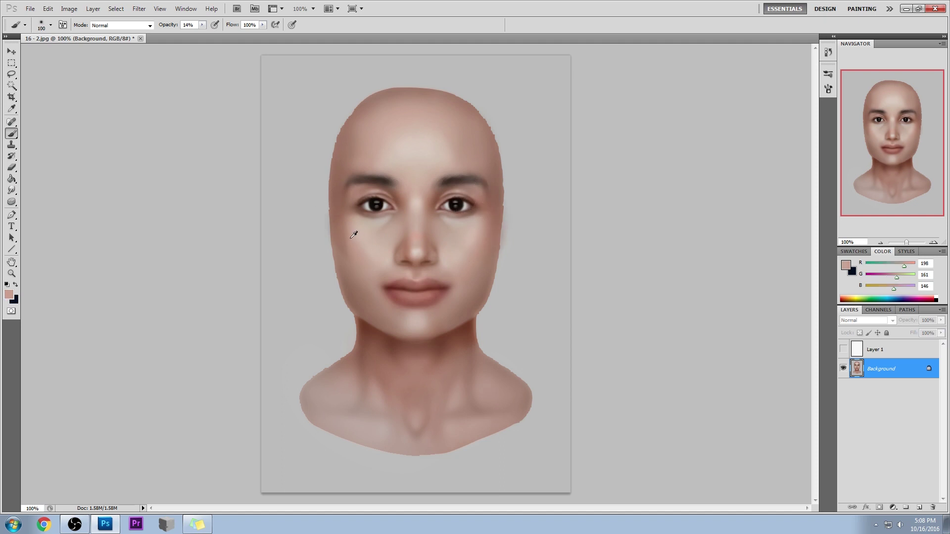
alt+click(339, 231)
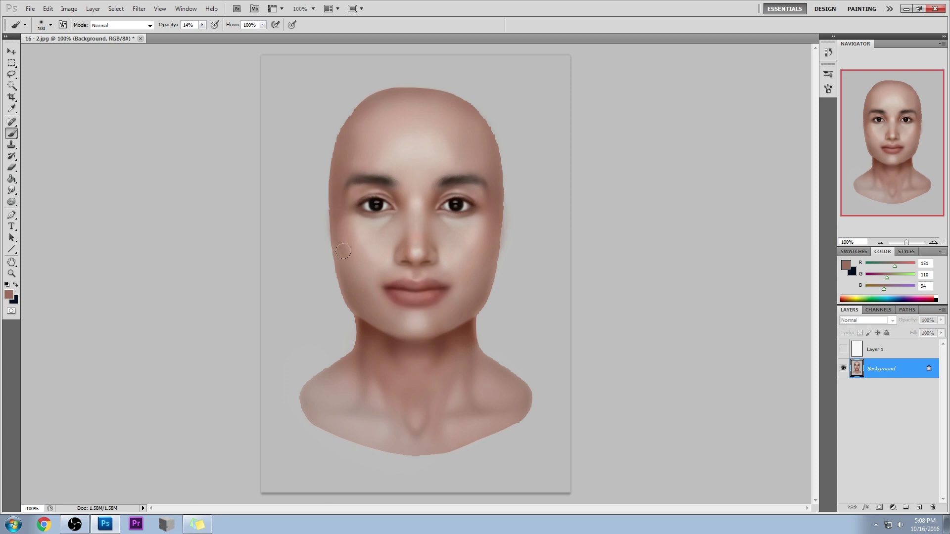
alt+click(349, 231)
alt+click(334, 211)
alt+click(329, 242)
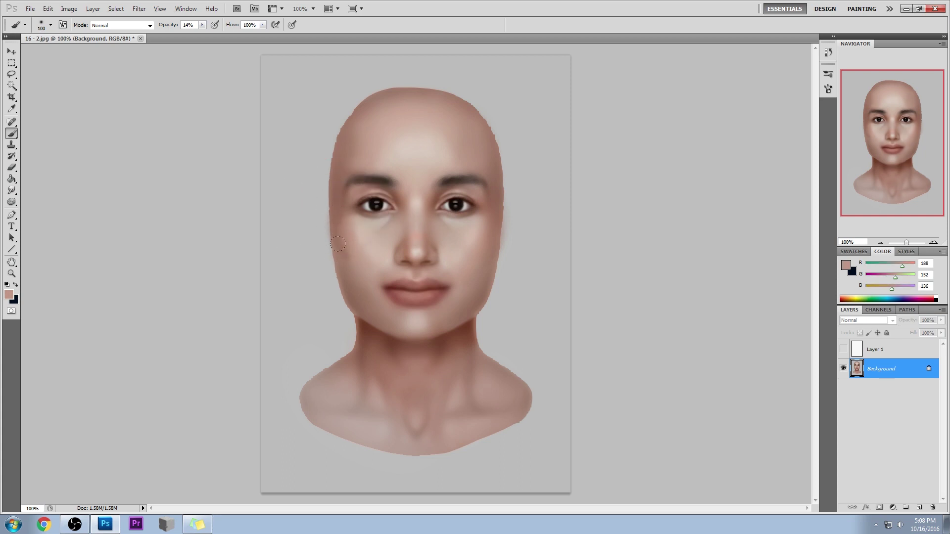
- Blend the under-eye area and nose side with lighter sampled tones, ending on R201 G176 B163
alt+click(346, 205)
alt+click(474, 258)
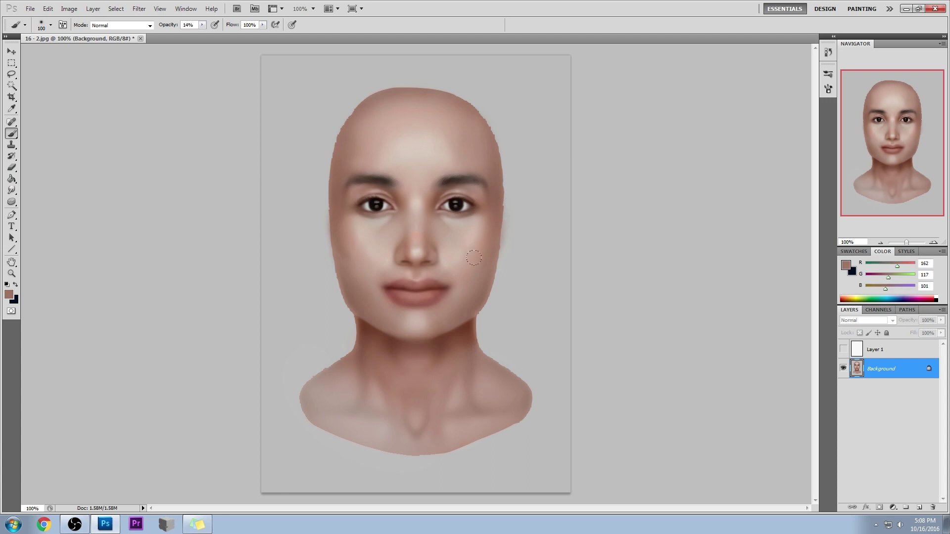
alt+click(344, 240)
alt+click(351, 256)
alt+click(339, 228)
alt+click(378, 247)
alt+click(371, 239)
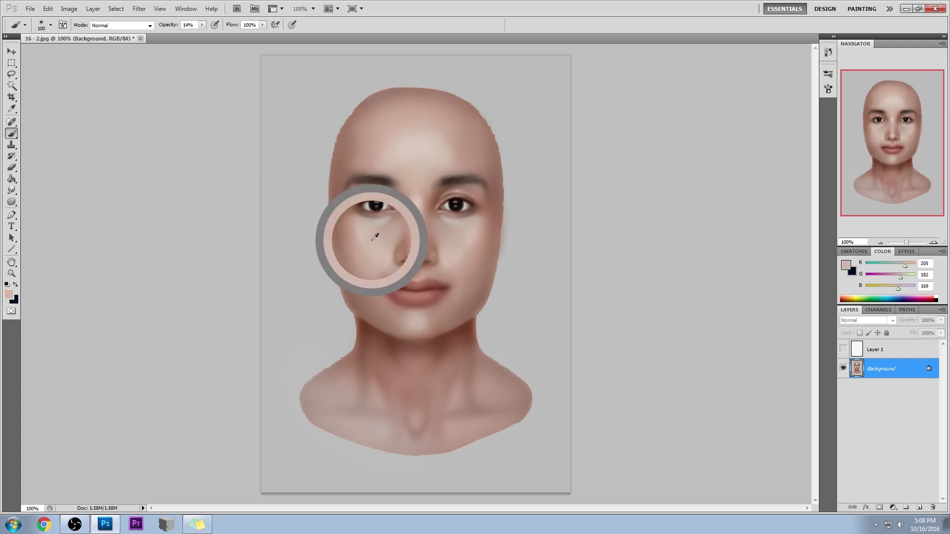
alt+click(446, 246)
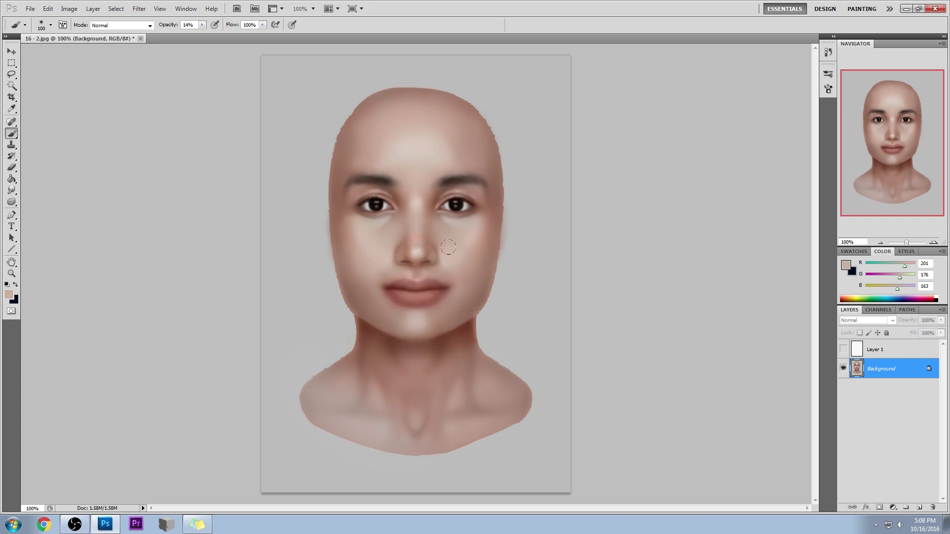
- Switch to a 175 px brush tip and paint tones sampled under both eyes at 55% opacity
right_click(429, 277)
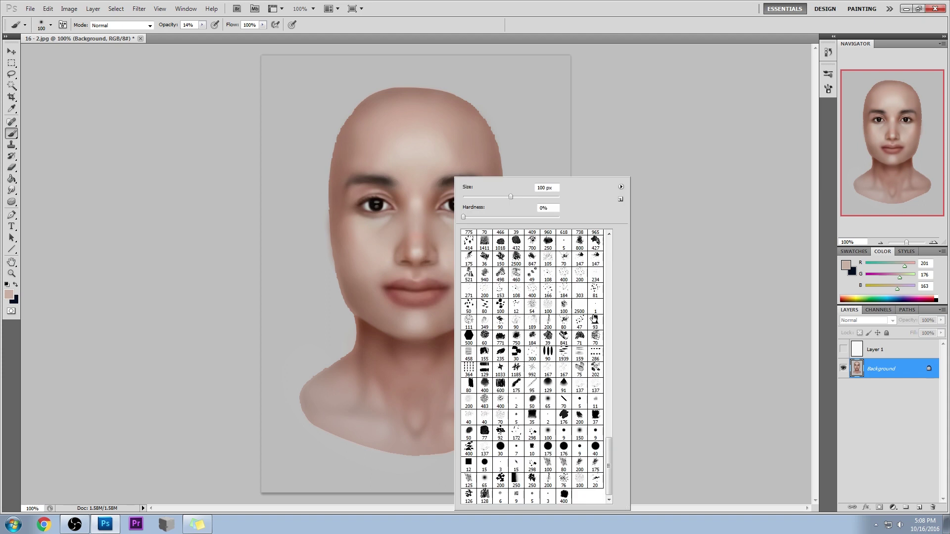
click(518, 385)
key(Return)
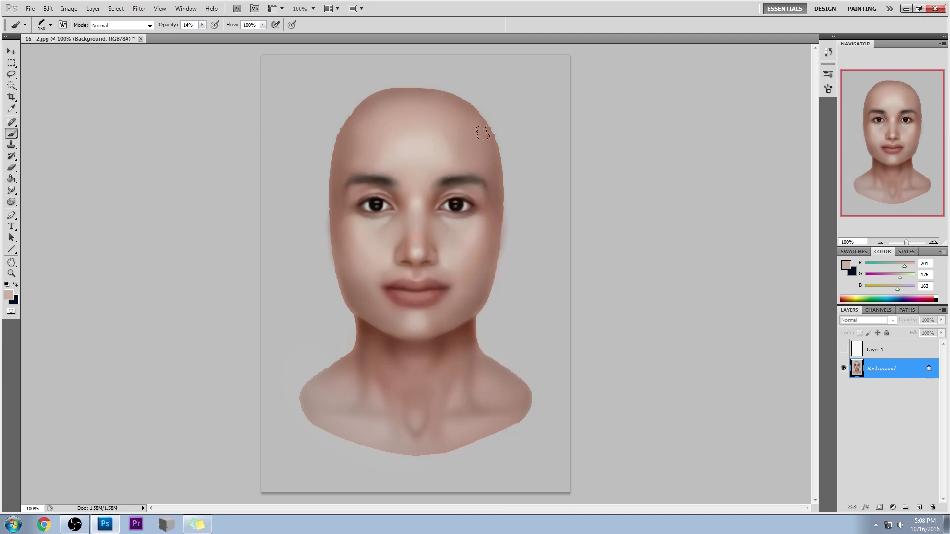
key(bracketleft)
key(bracketleft)
key(bracketleft)
key(bracketleft)
key(bracketleft)
key(bracketleft)
key(bracketleft)
key(bracketleft)
key(bracketleft)
key(bracketleft)
alt+click(480, 218)
key(5)
key(5)
key(bracketright)
key(bracketright)
alt+click(379, 227)
- Soften around and between the eyes with a soft 100 px brush at 14% opacity
right_click(425, 230)
click(508, 401)
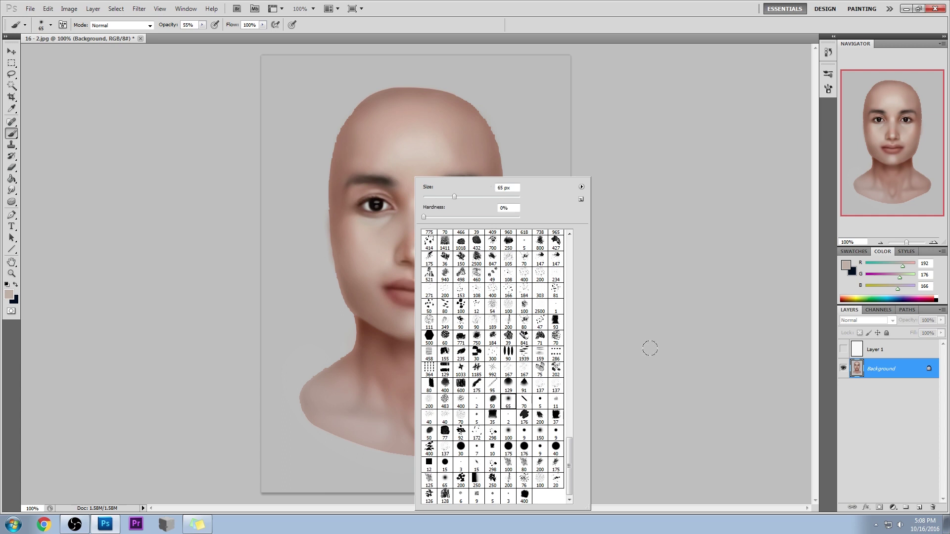
click(682, 308)
alt+click(385, 221)
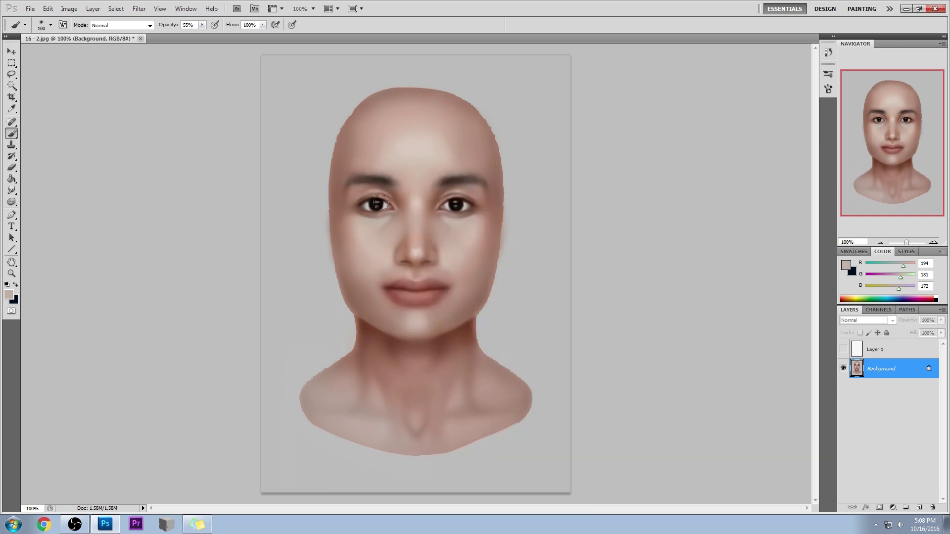
drag(202, 24, 181, 34)
alt+click(454, 220)
alt+click(456, 220)
alt+click(459, 200)
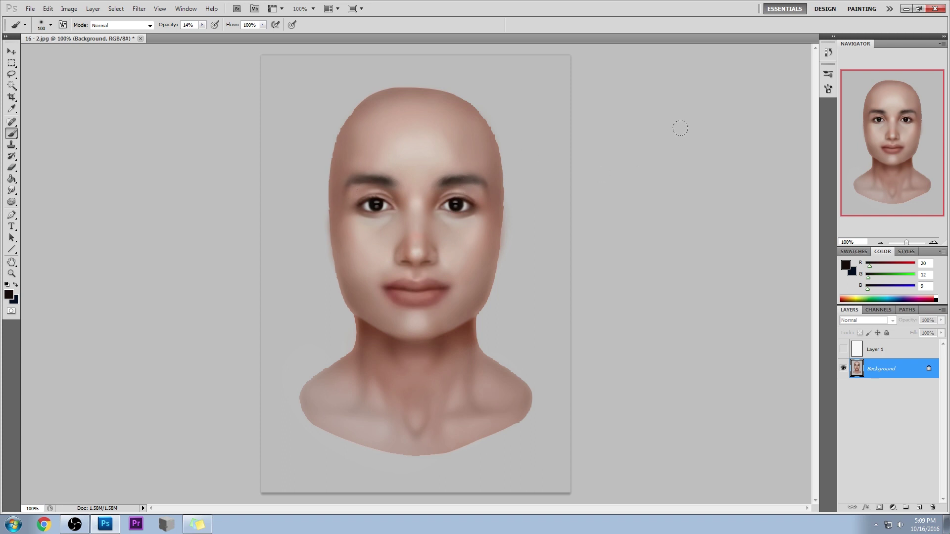
- Set the foreground colour to near-white and add a new Layer 2 above the Background
alt+click(427, 203)
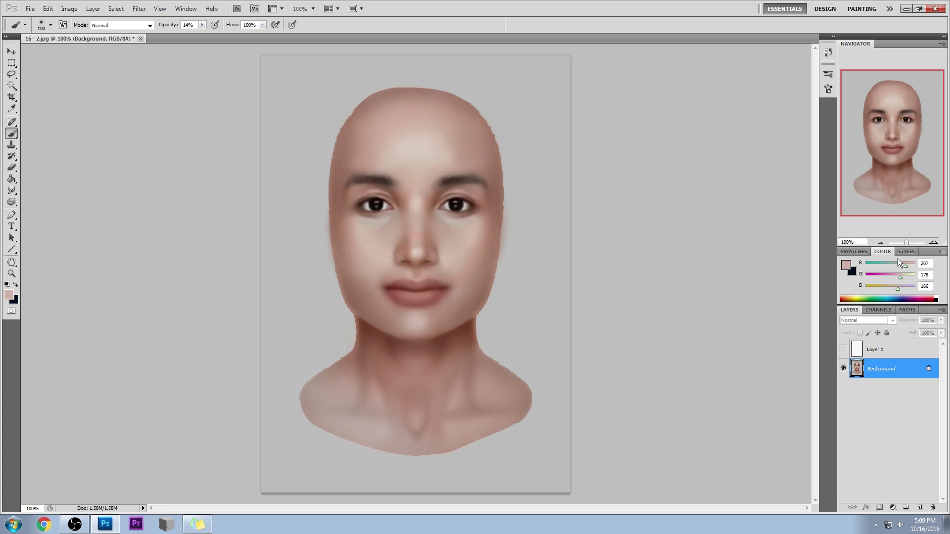
click(848, 265)
drag(548, 121, 541, 113)
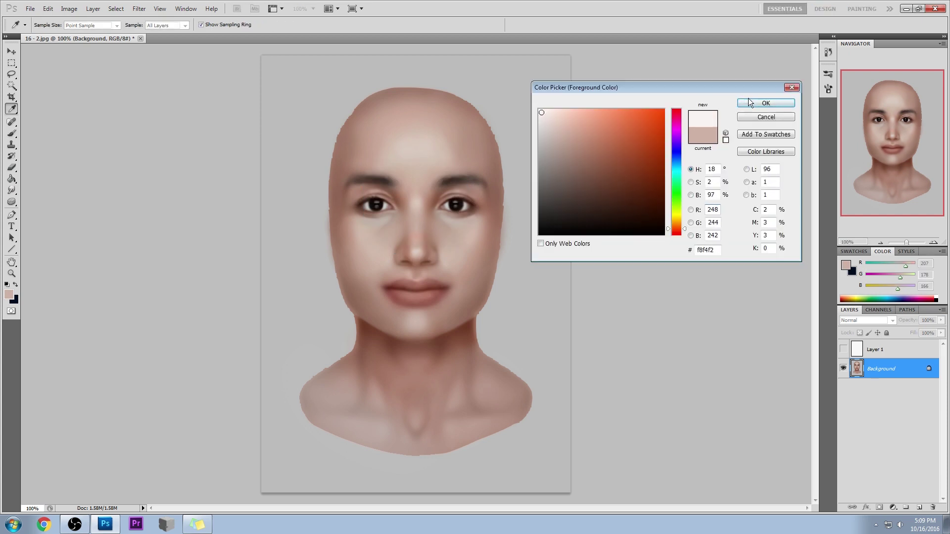
click(766, 103)
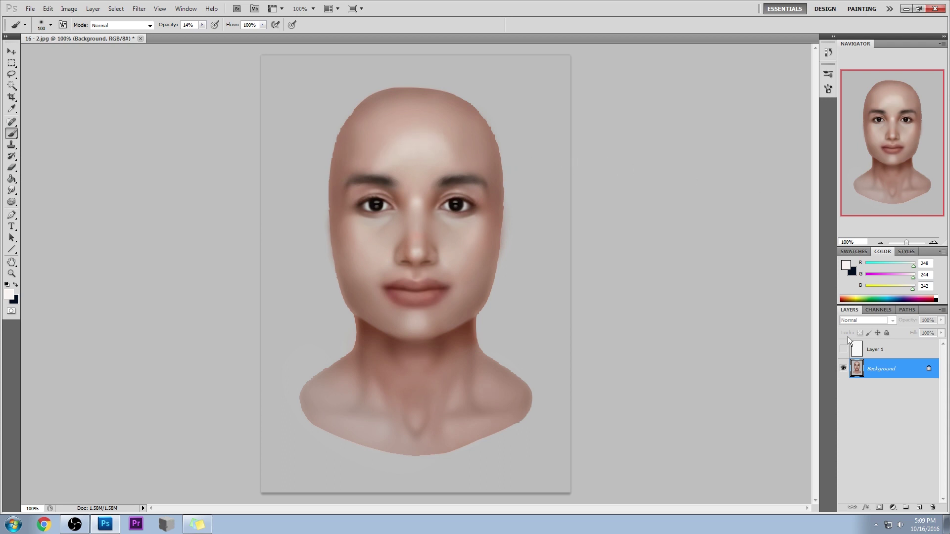
click(918, 508)
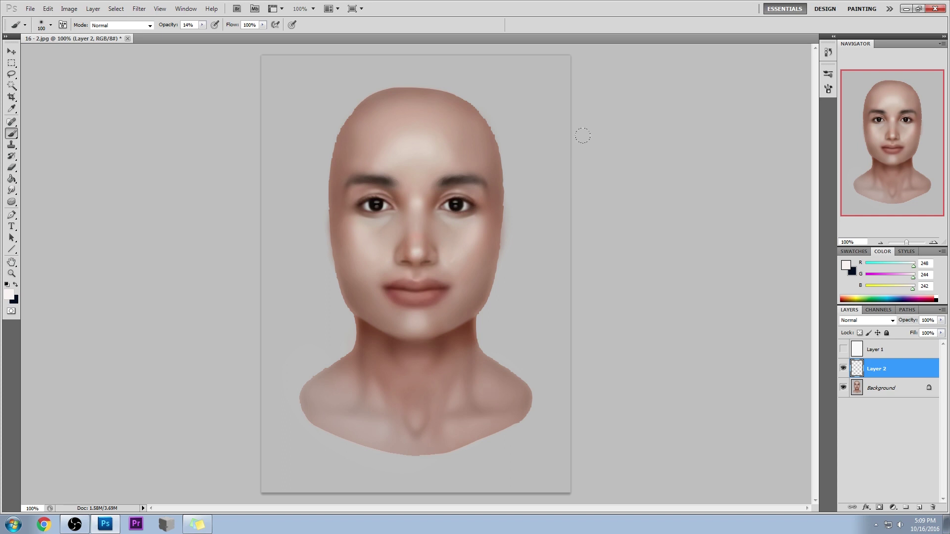
- Pick a new brush tip, select the Background, and brush a faint lip tone across the chin
key(bracketright)
right_click(450, 231)
double_click(553, 393)
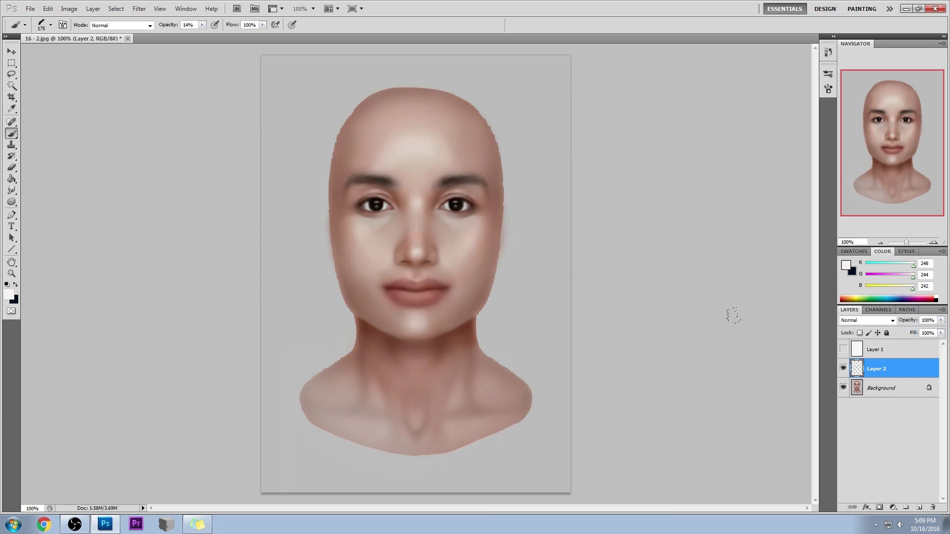
click(891, 391)
alt+click(434, 312)
key(bracketleft)
key(bracketleft)
key(bracketleft)
key(bracketleft)
mouse_move(427, 319)
mouse_down()
mouse_move(435, 319)
mouse_move(403, 314)
mouse_move(434, 316)
mouse_move(386, 325)
mouse_up()
- Toggle Layer 2's visibility to compare, then bring up its layer options
click(843, 369)
click(844, 369)
click(844, 369)
click(843, 370)
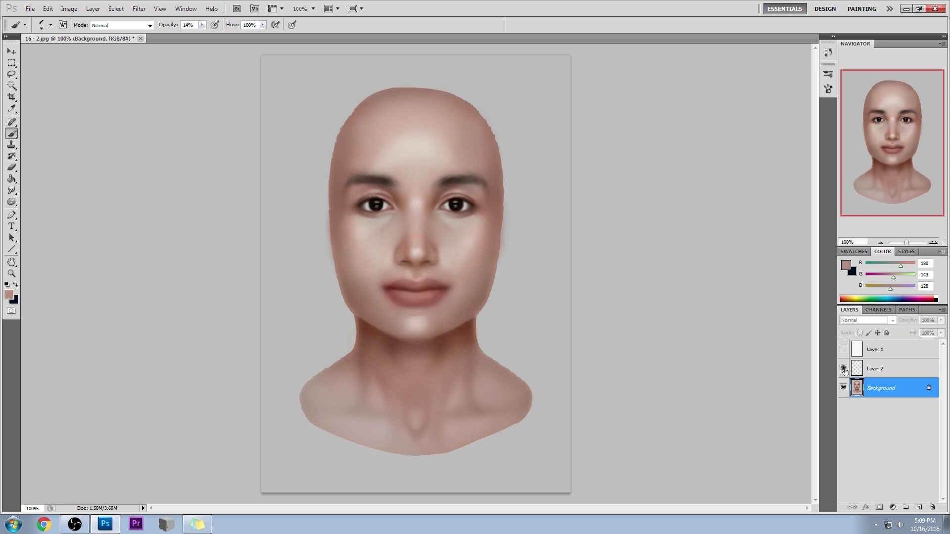
right_click(900, 374)
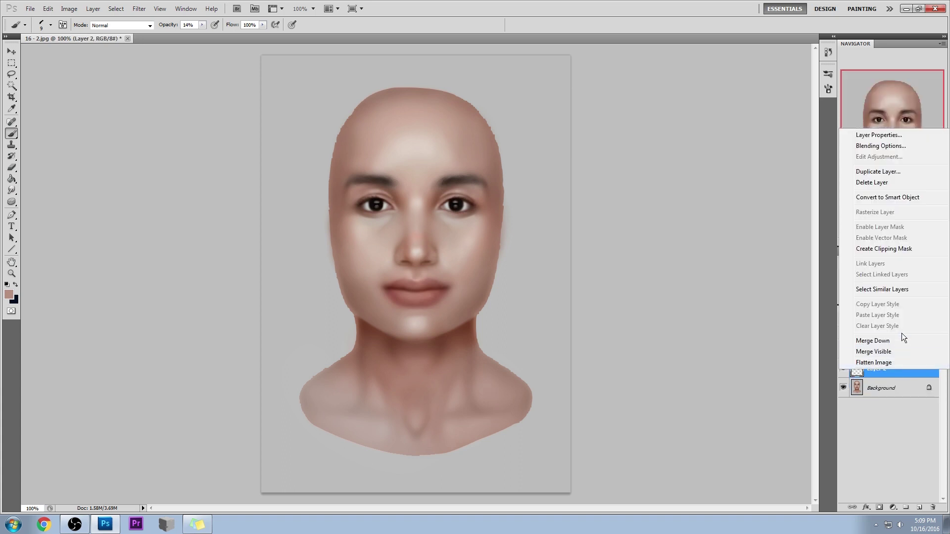
- Merge Layer 2 down into the Background and drop its saturation to -10 in Hue/Saturation
click(902, 334)
key(ctrl+u)
drag(675, 264, 670, 263)
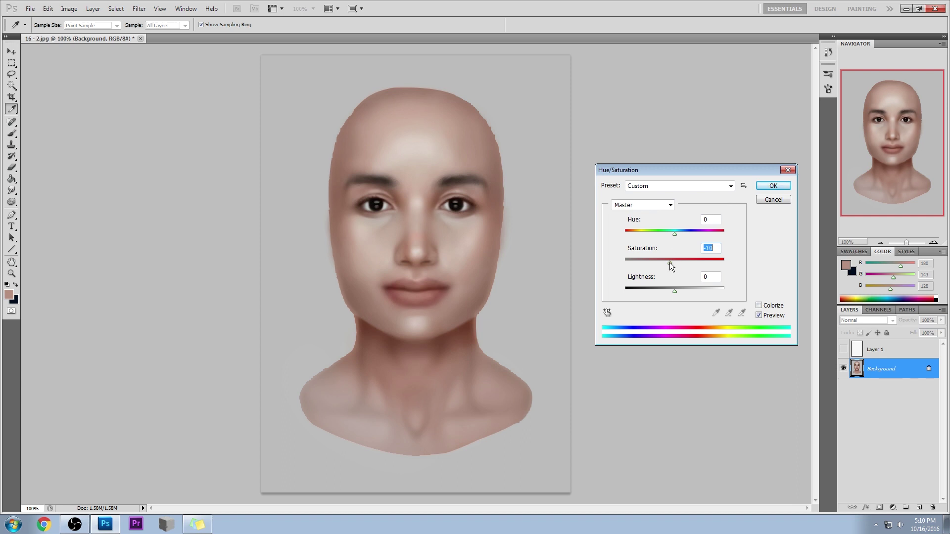
- Apply the -10 saturation cut, then compare the portrait with the Background and Layer 1 toggled
click(767, 187)
key(b)
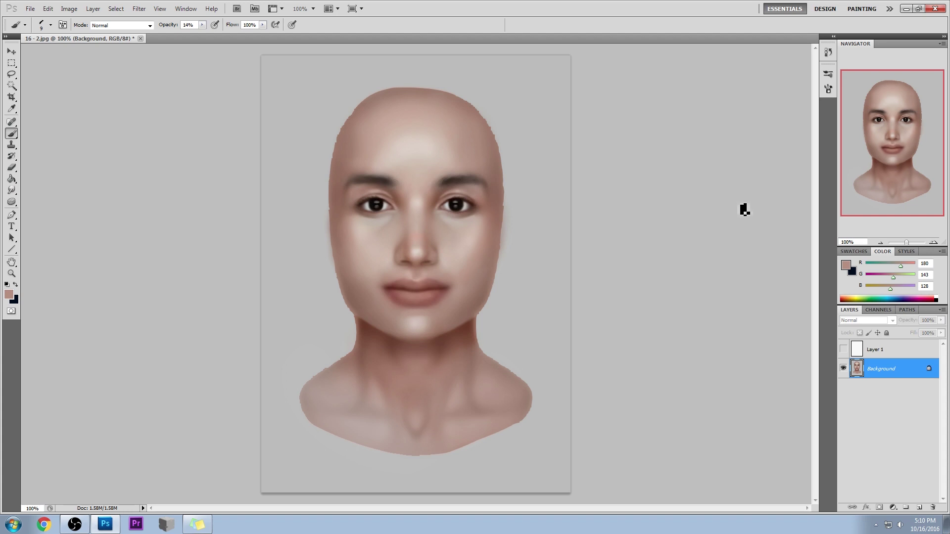
click(843, 369)
click(843, 368)
click(843, 349)
click(843, 351)
- Review the earlier grey-background state in History, then compare Layers 1 and 2 by toggling visibility
key(ctrl+a)
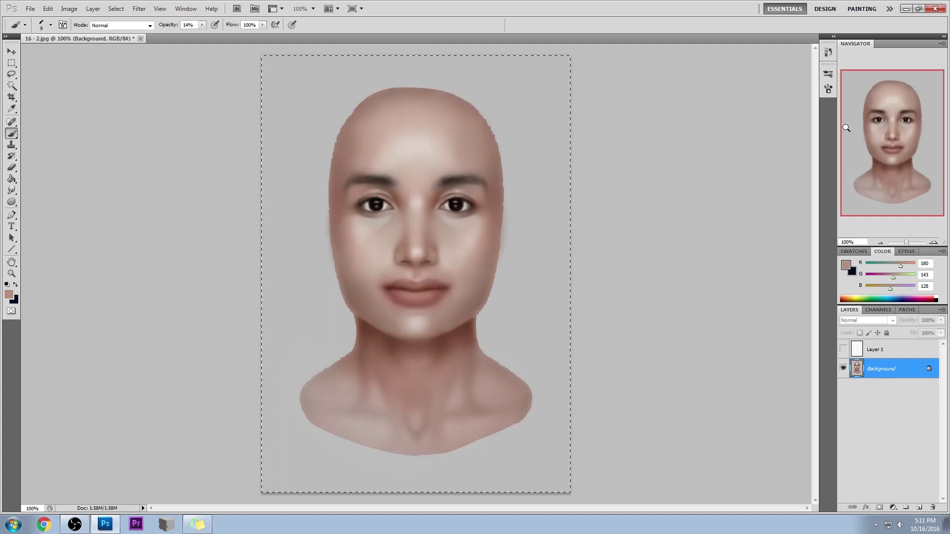
click(829, 52)
mouse_move(813, 345)
mouse_down()
mouse_move(814, 183)
mouse_move(837, 59)
mouse_move(796, 79)
mouse_up()
mouse_move(772, 127)
mouse_down()
mouse_move(762, 157)
mouse_move(773, 149)
mouse_up()
click(799, 49)
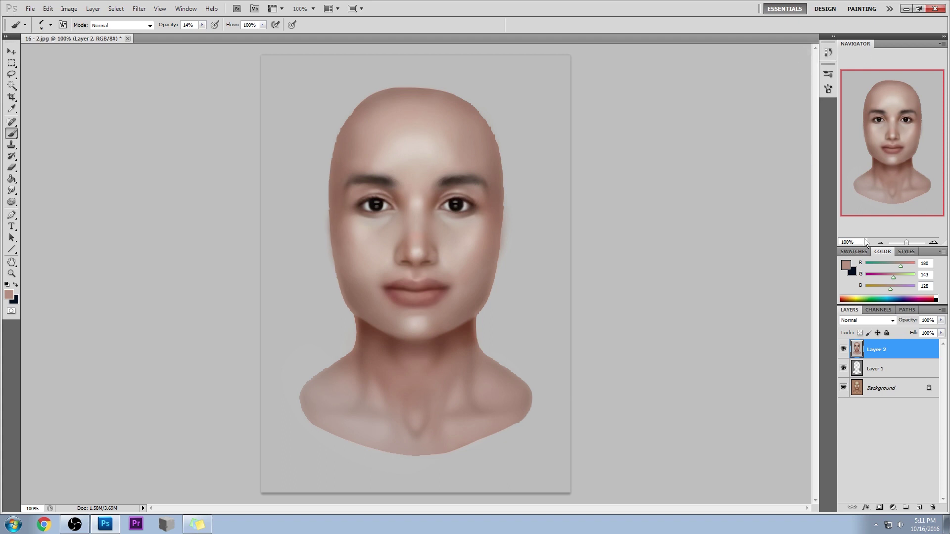
click(843, 369)
click(843, 368)
click(843, 349)
click(881, 375)
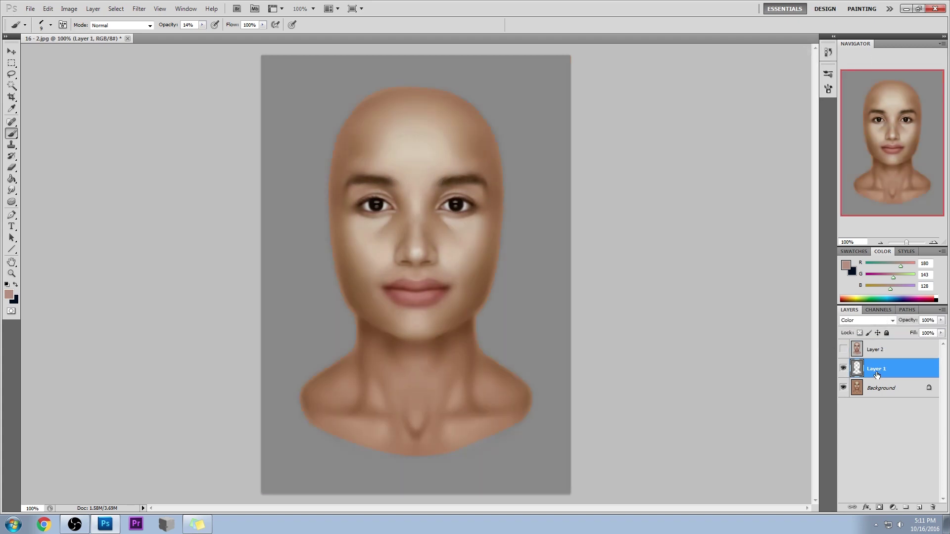
click(843, 349)
click(876, 352)
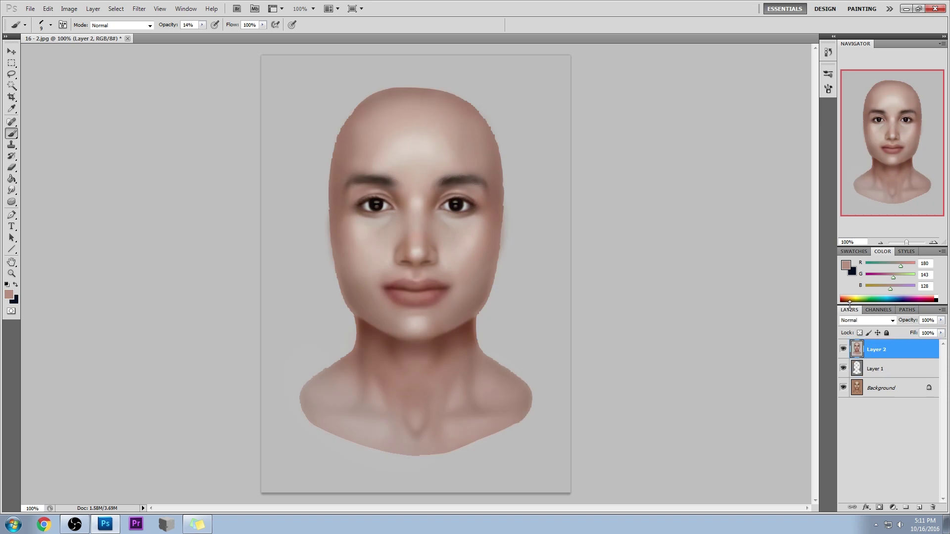
- Sample the canvas grey as the 187 light grey foreground colour
click(846, 265)
click(547, 281)
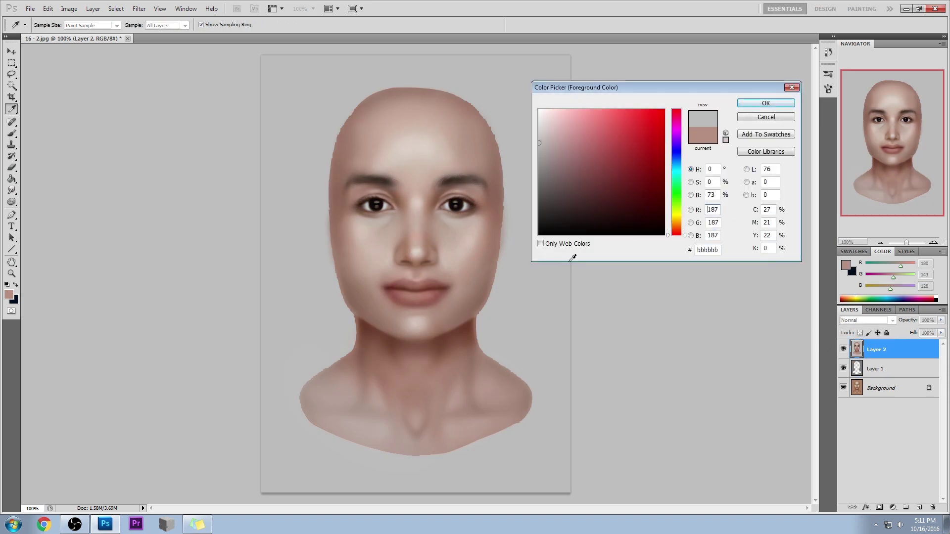
click(766, 103)
key(b)
- Lock Layer 1's transparency, hide Layer 2, and paint-bucket fill Layer 1 with the grey
click(898, 370)
click(860, 333)
click(844, 349)
key(g)
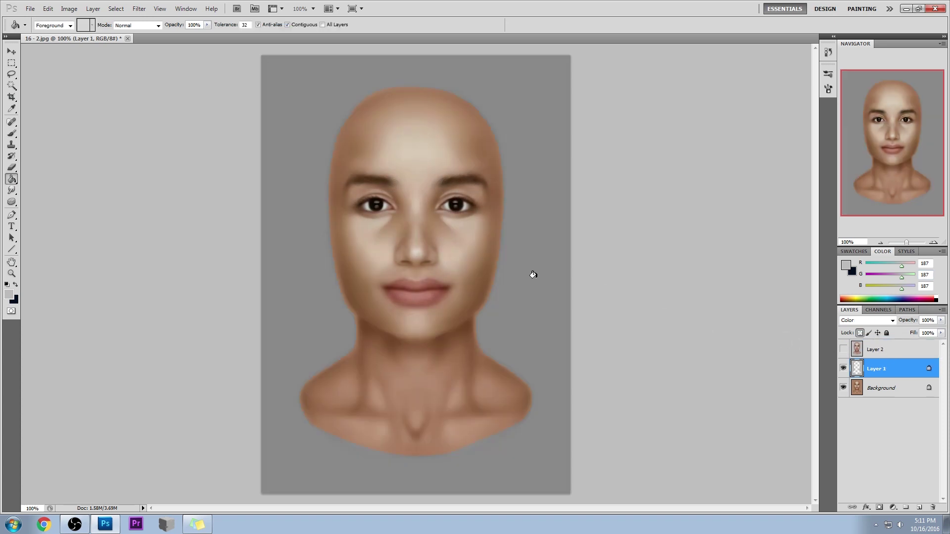
click(543, 292)
click(873, 321)
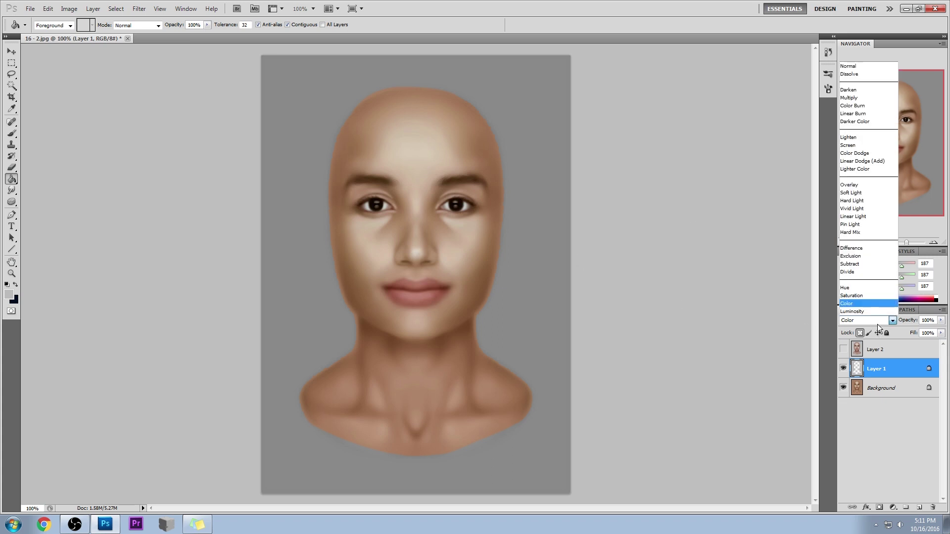
click(874, 351)
- Merge Layer 1 into the Background and fill the dark backdrop with light grey
right_click(890, 368)
click(889, 336)
click(545, 282)
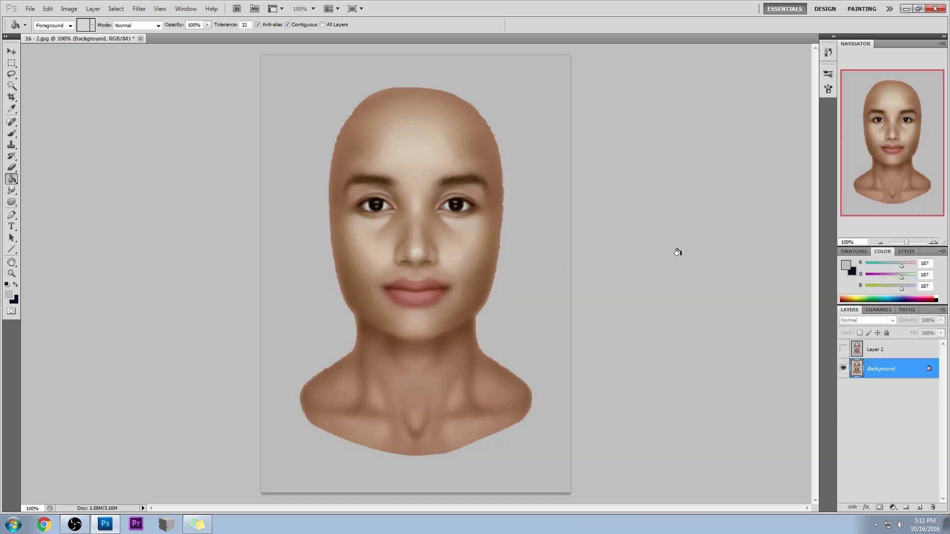
- Compare Layer 2's pinker skin against the browner Background, leaving Layer 2 visible
click(843, 349)
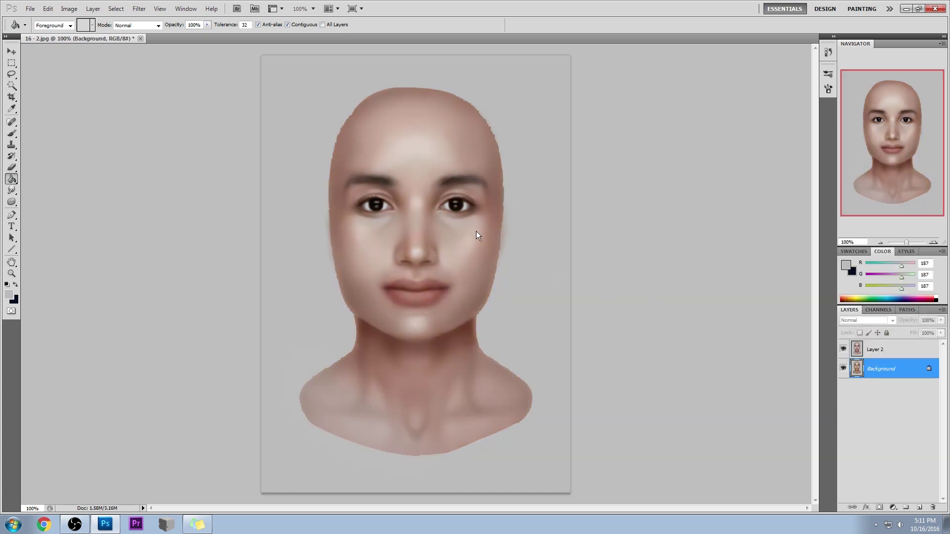
key(m)
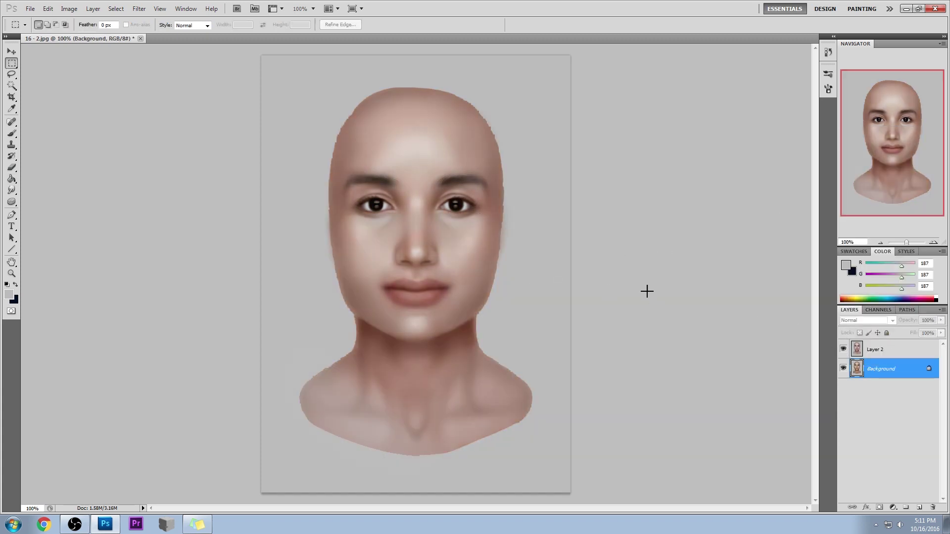
click(843, 350)
click(843, 350)
click(843, 350)
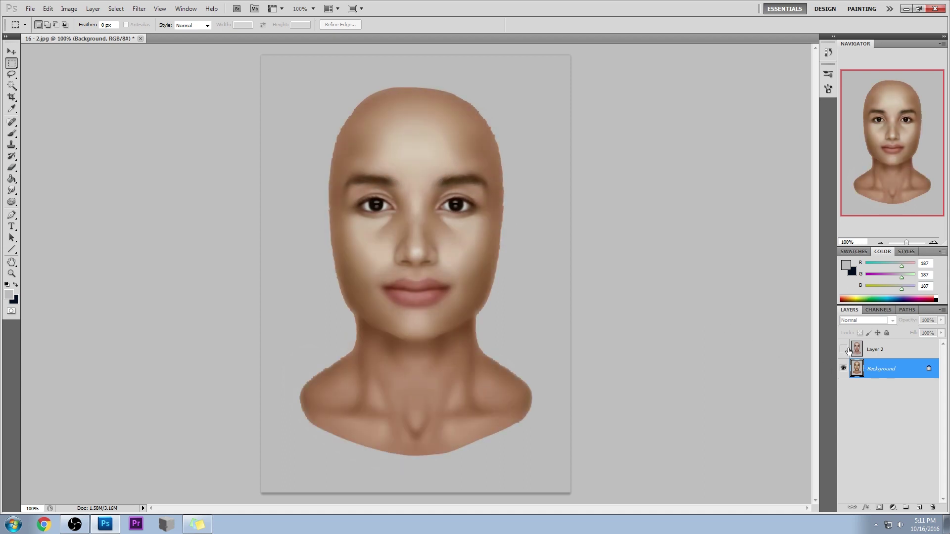
key(b)
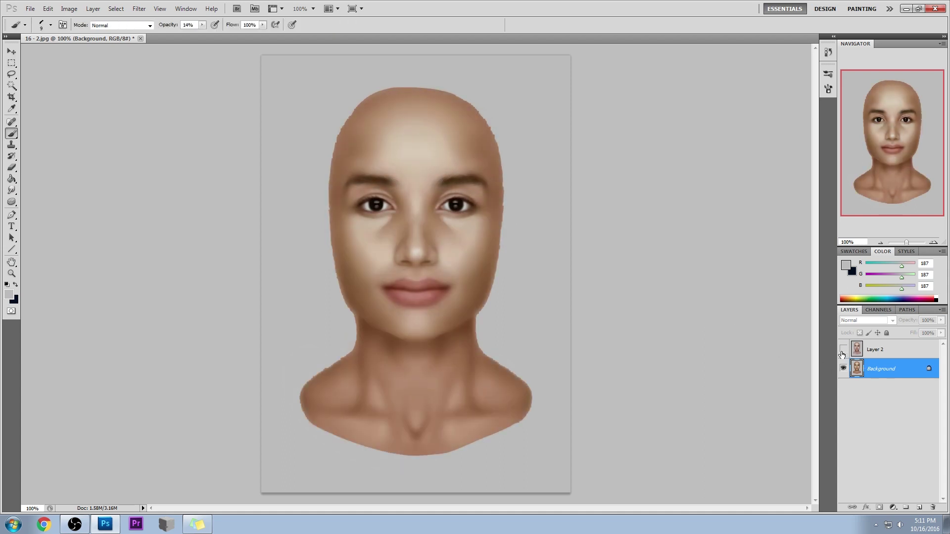
click(844, 350)
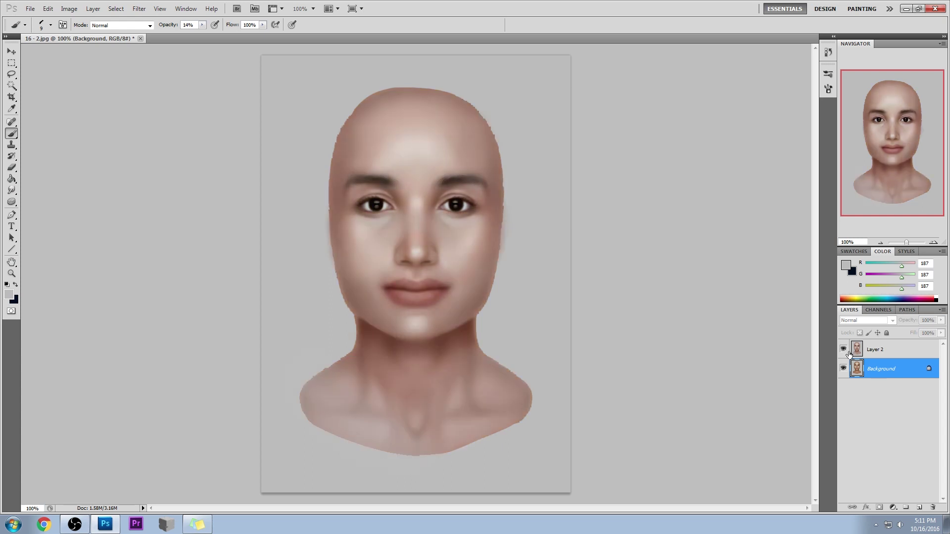
click(843, 350)
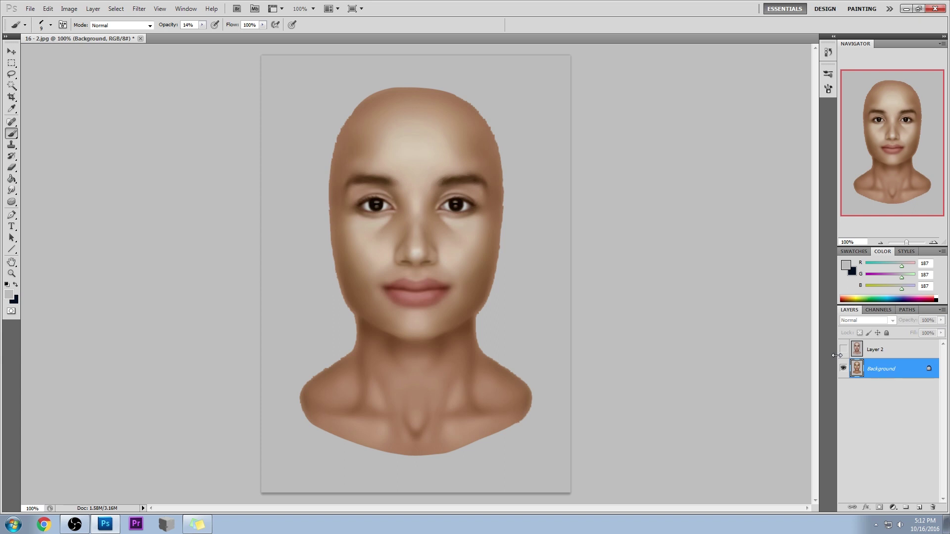
click(843, 349)
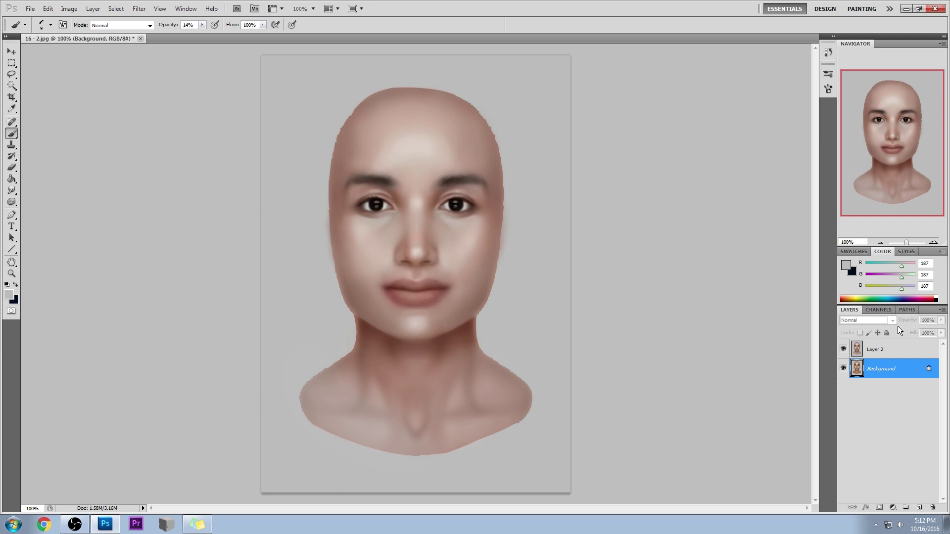
- On Layer 2, pick the 65 px soft round brush and enlarge it to 125 px
click(900, 349)
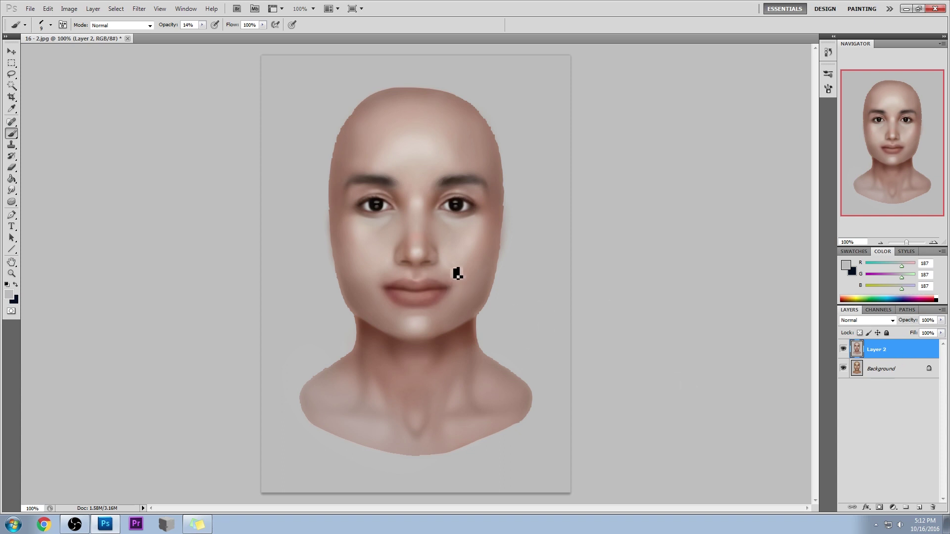
right_click(483, 242)
click(576, 401)
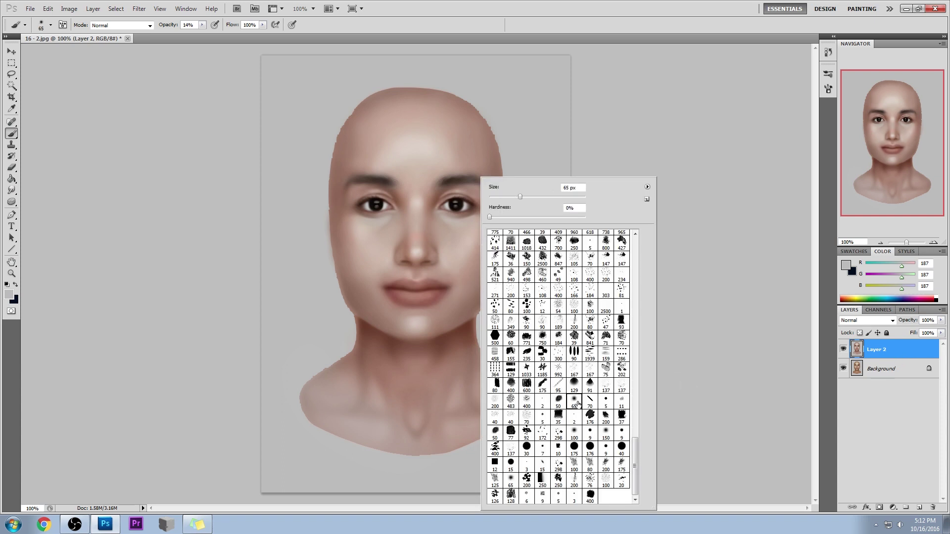
key(Return)
key(bracketright)
key(bracketright)
key(bracketright)
key(bracketright)
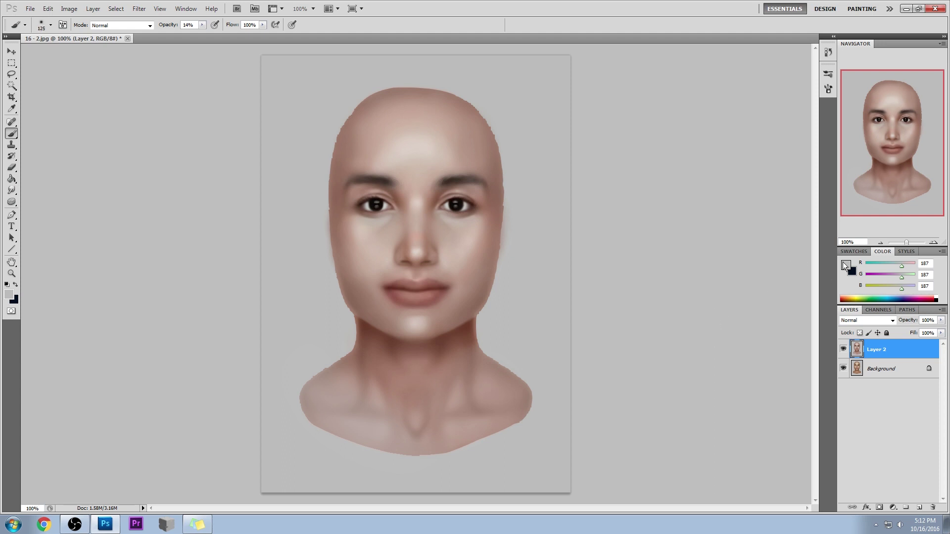
click(844, 265)
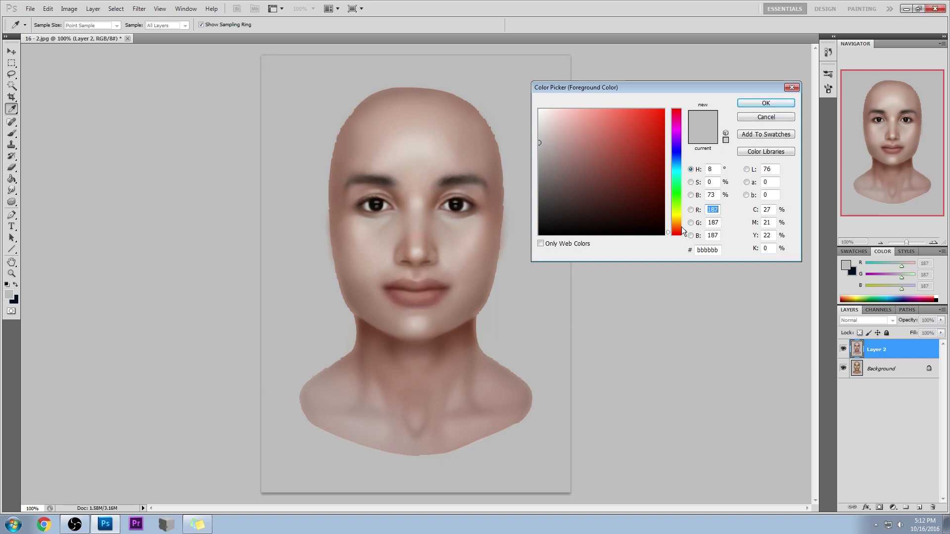
- Set the foreground colour to the muted brown 805747
click(678, 230)
click(624, 167)
mouse_move(624, 167)
mouse_down()
mouse_move(582, 168)
mouse_move(594, 171)
mouse_up()
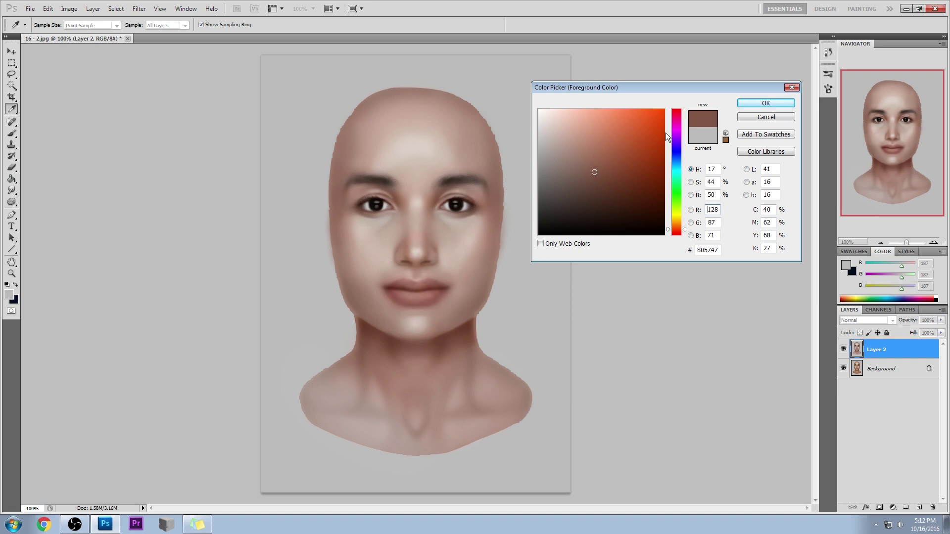
click(776, 103)
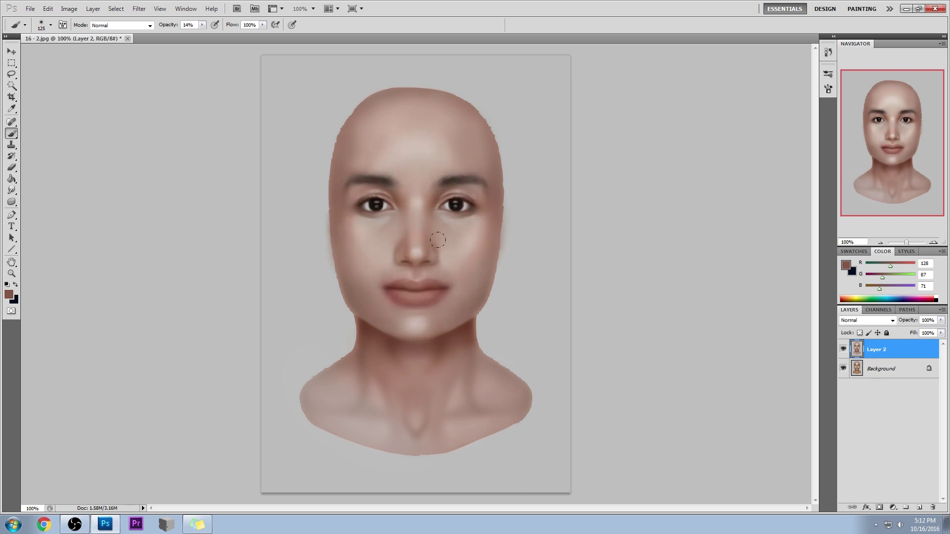
- Paint faint brown strokes up the face and over the forehead and nose with a 400 px brush
drag(423, 292, 379, 142)
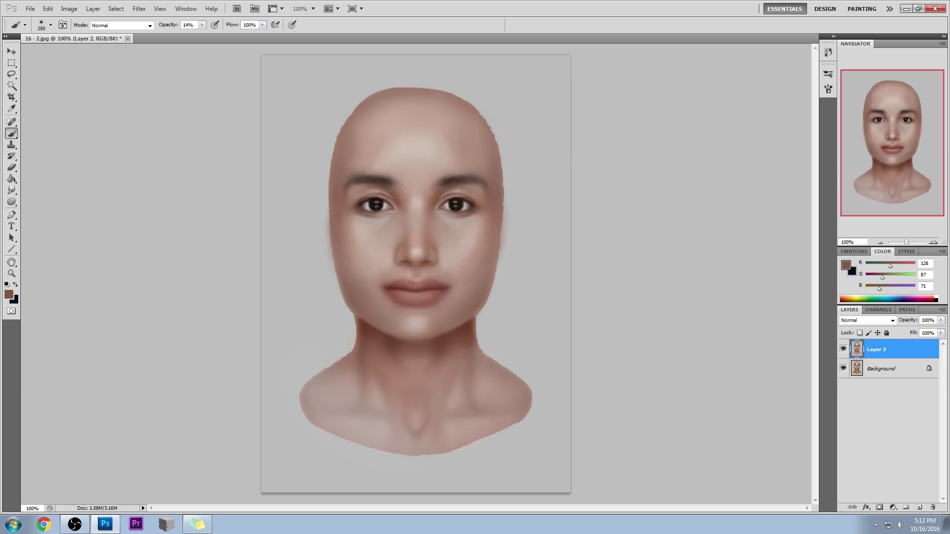
key(bracketright)
key(bracketright)
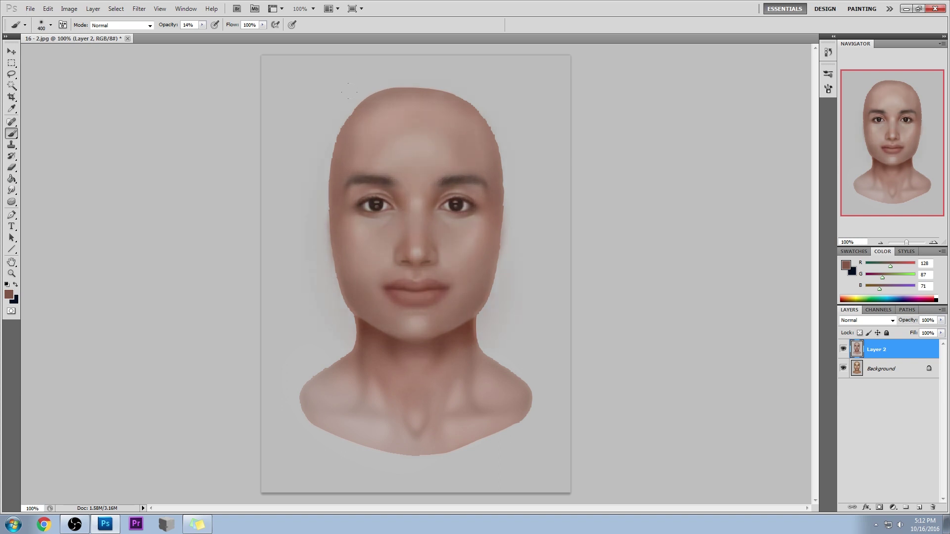
click(418, 153)
- Try Darken blending on Layer 2, then return it to Normal
click(873, 320)
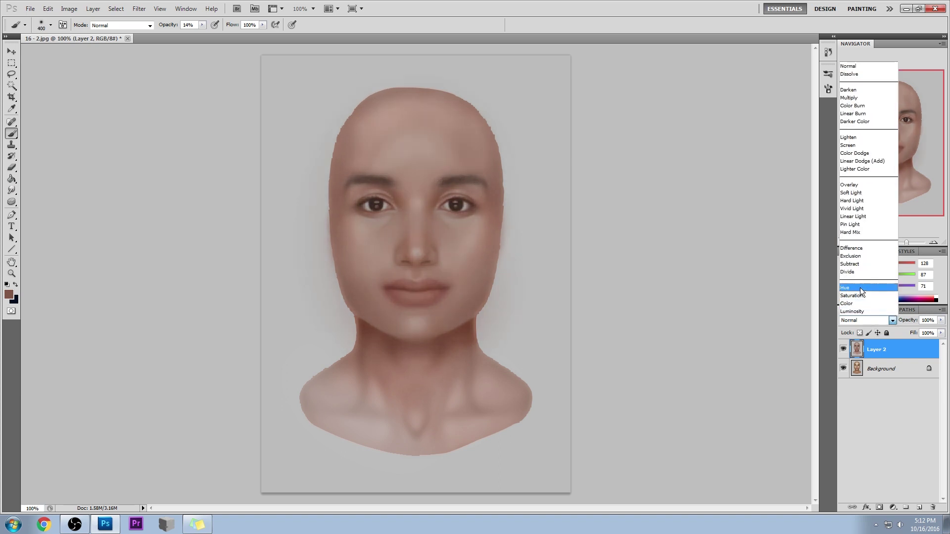
click(858, 91)
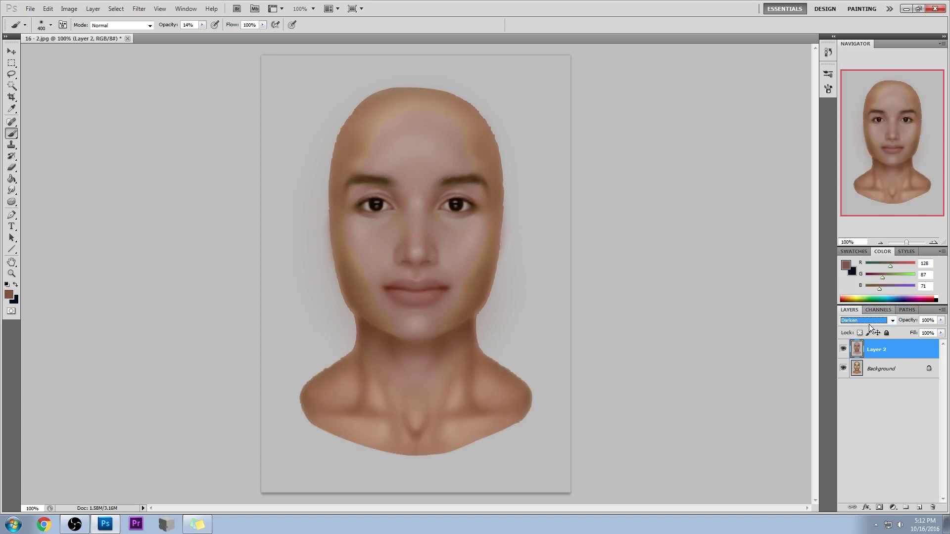
key(Up)
key(Up)
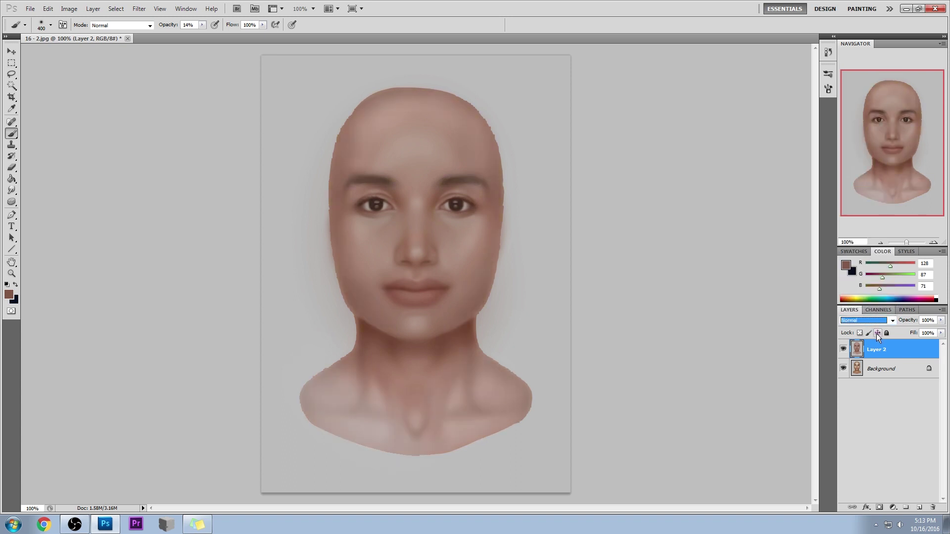
click(828, 51)
- Revert to the Paint Bucket history state and make Layer 2 active
click(753, 238)
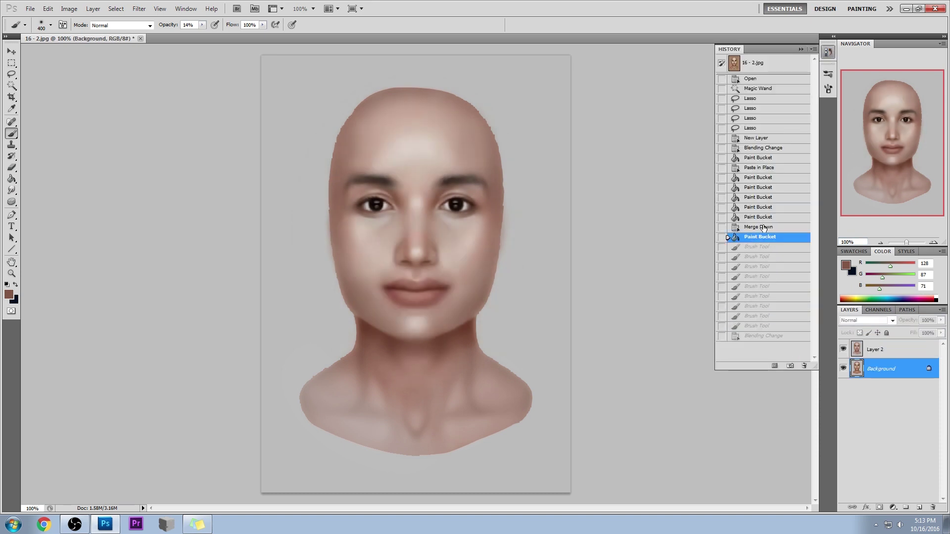
click(801, 49)
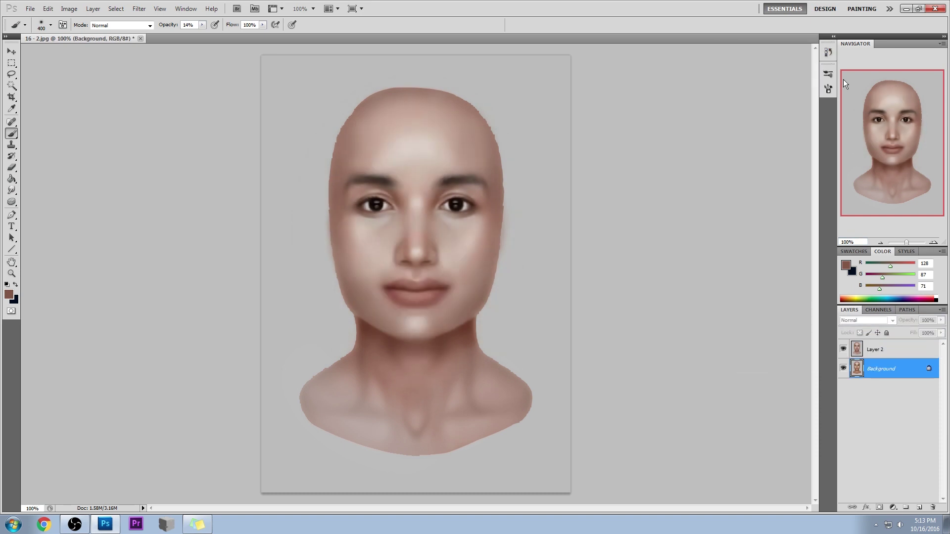
click(879, 349)
- Add a new Darken-mode Layer 3 and paint soft brown shading around the face, neck and bust
click(920, 508)
click(862, 320)
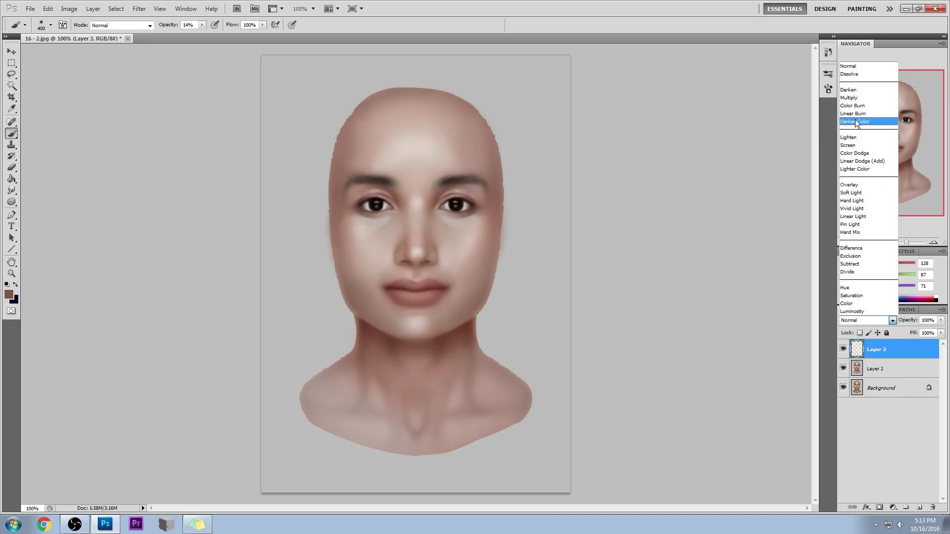
click(869, 94)
click(867, 320)
click(871, 97)
mouse_move(350, 97)
mouse_down()
mouse_move(456, 242)
mouse_move(366, 160)
mouse_up()
mouse_move(415, 323)
mouse_down()
mouse_move(366, 446)
mouse_move(450, 410)
mouse_move(407, 330)
mouse_up()
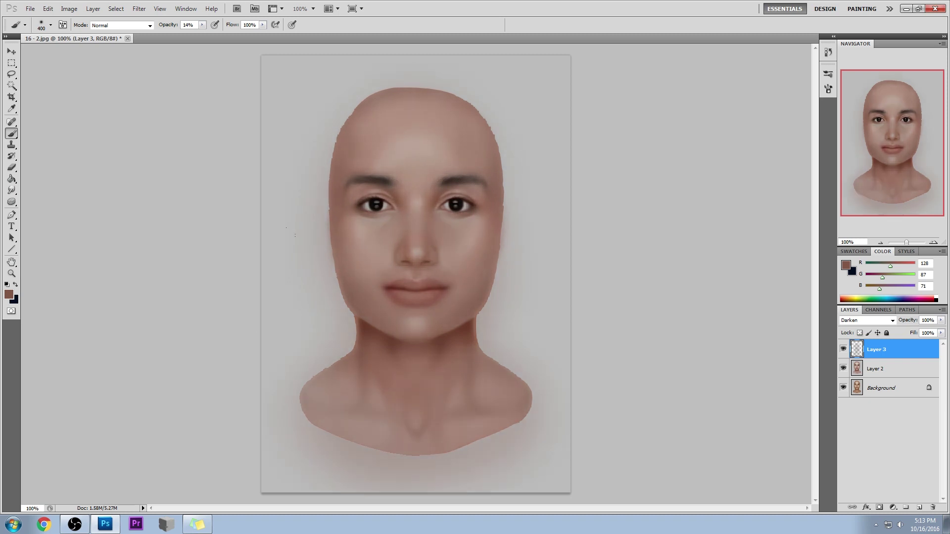
- Switch to the eraser at 12% opacity and hide Layer 3 to compare
key(e)
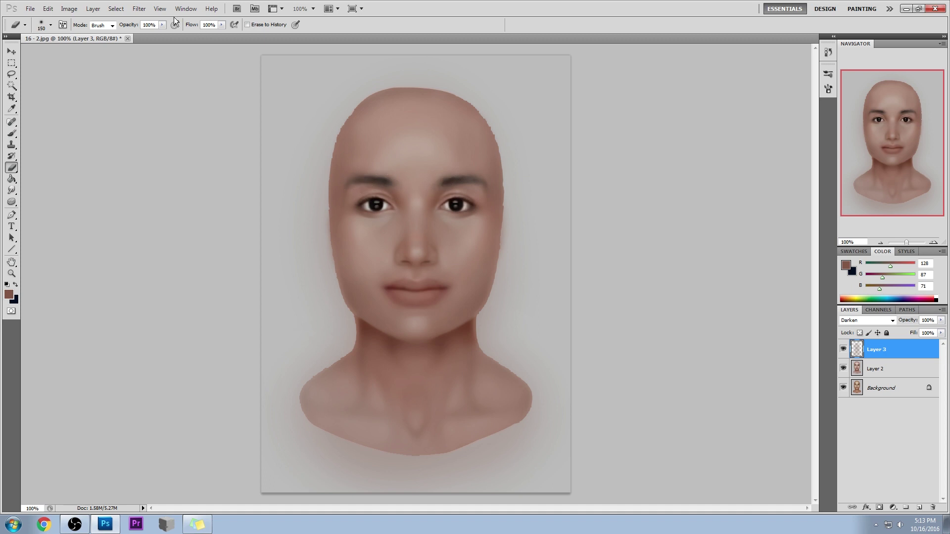
key(3)
key(5)
key(1)
key(2)
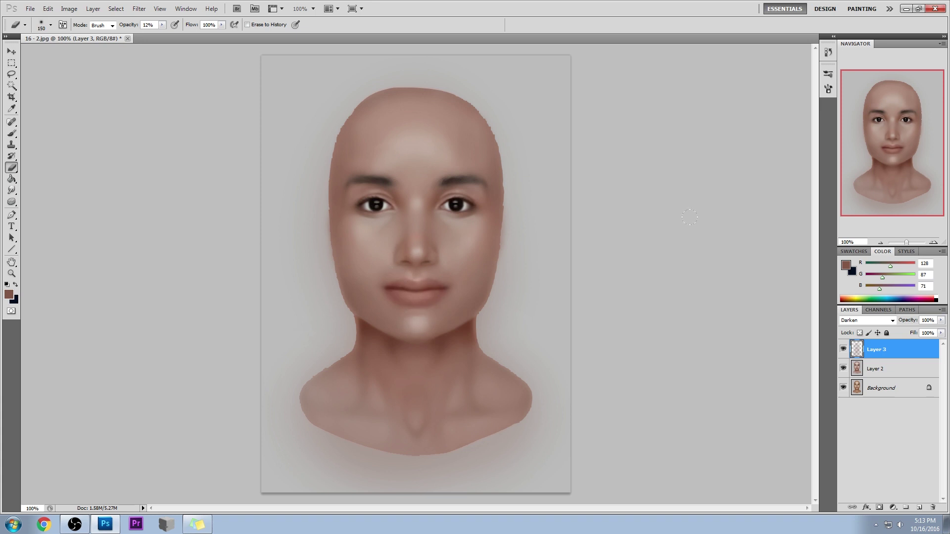
click(845, 350)
- Compare Layer 3 on and off, then set the eraser to 70 px at 100% opacity
click(844, 350)
click(847, 351)
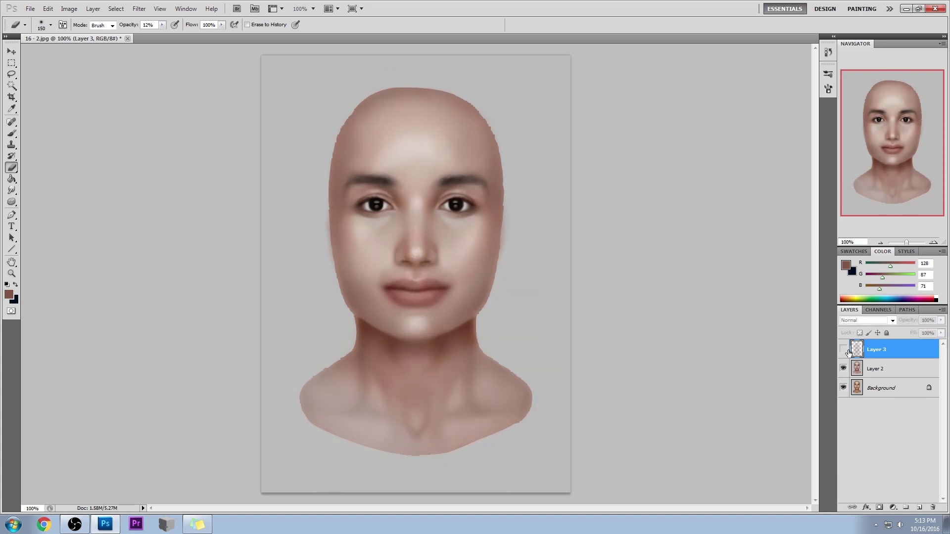
click(843, 350)
click(844, 350)
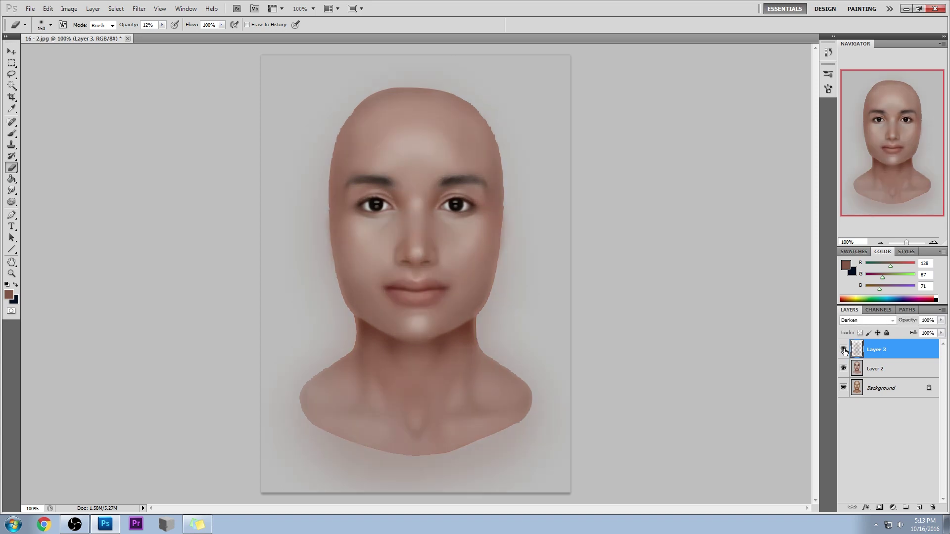
right_click(429, 178)
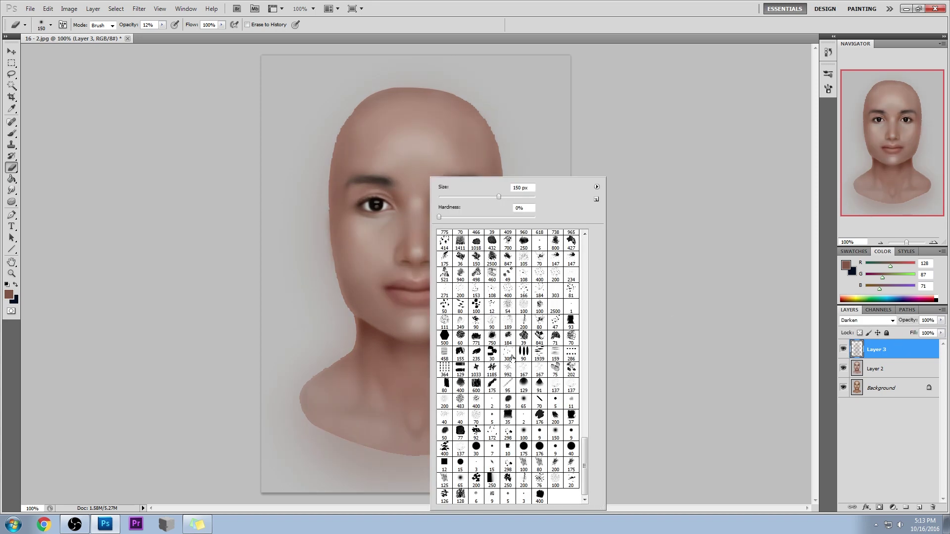
key(bracketright)
click(613, 254)
key(bracketleft)
key(bracketleft)
key(bracketleft)
key(bracketleft)
key(bracketleft)
key(bracketleft)
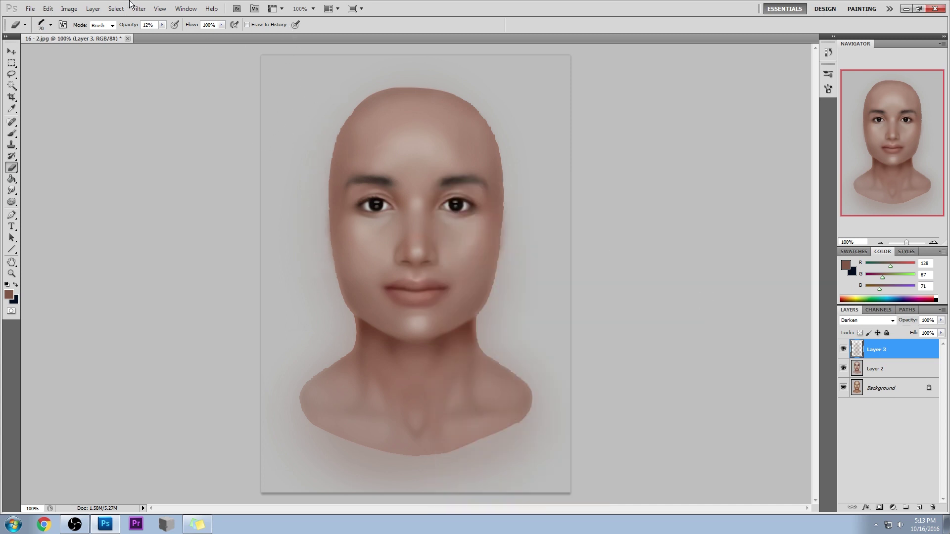
click(162, 24)
drag(160, 37, 194, 40)
- Erase the halo along the left face edge and the dark patch across the neck
mouse_move(273, 155)
mouse_down()
mouse_move(305, 200)
mouse_move(312, 262)
mouse_move(322, 118)
mouse_move(331, 311)
mouse_move(314, 164)
mouse_move(308, 230)
mouse_move(324, 310)
mouse_up()
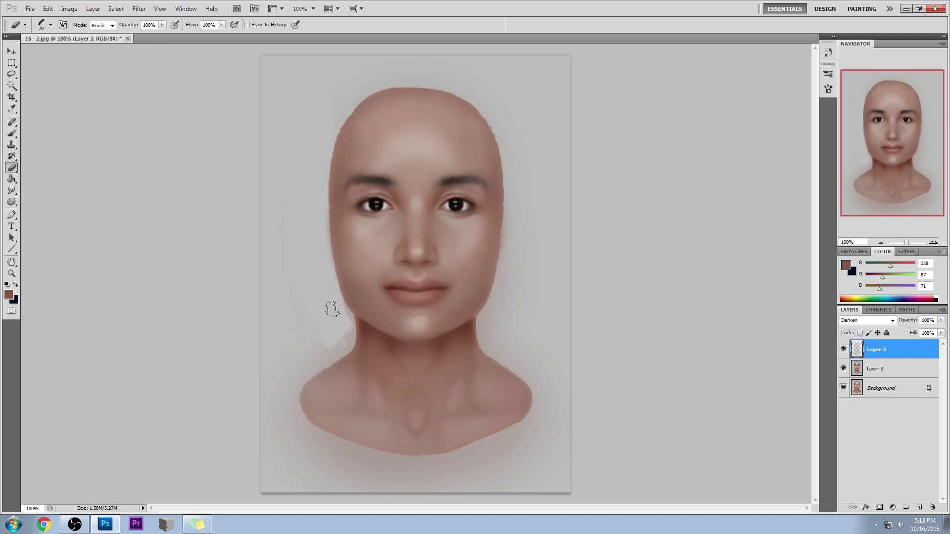
click(11, 86)
click(881, 369)
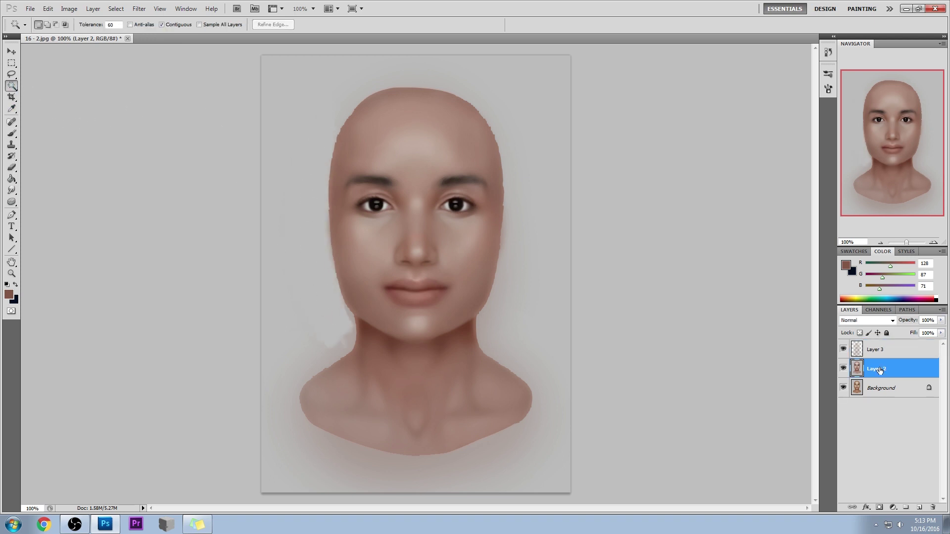
click(549, 342)
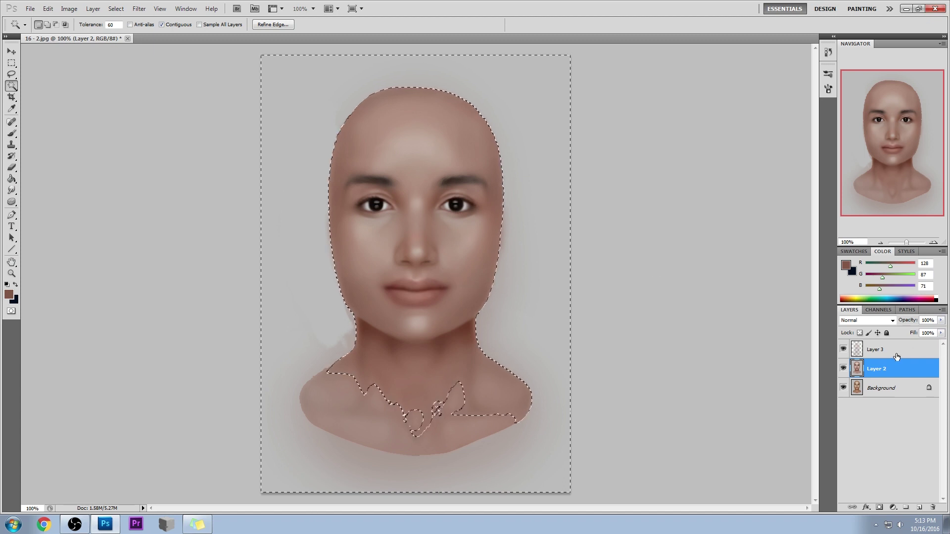
click(876, 349)
key(ctrl+d)
key(e)
mouse_move(520, 399)
mouse_down()
mouse_move(391, 403)
mouse_move(312, 373)
mouse_up()
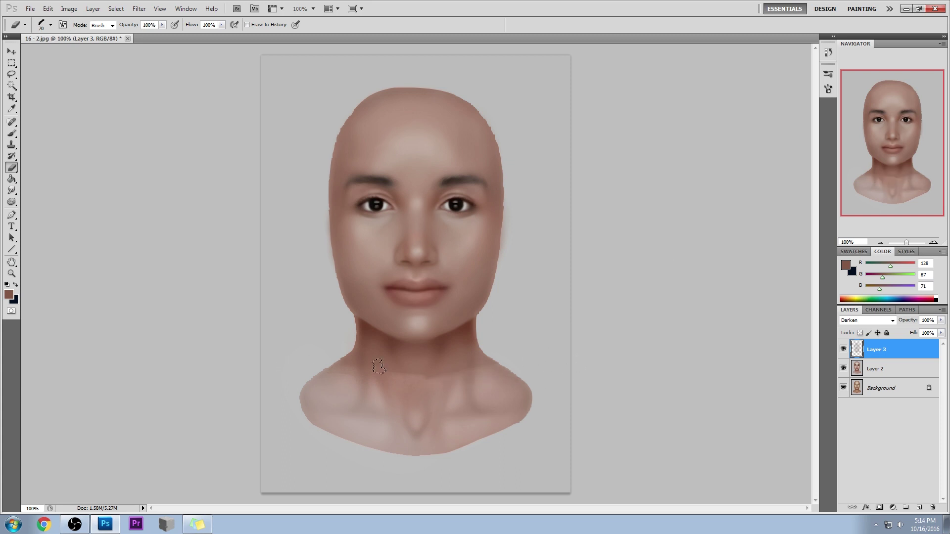
click(844, 350)
click(844, 349)
click(844, 350)
click(844, 350)
- Slightly reduce Layer 3's saturation in Hue/Saturation and apply it
key(ctrl+u)
mouse_move(675, 263)
mouse_down()
mouse_move(673, 284)
mouse_move(660, 291)
mouse_move(672, 262)
mouse_up()
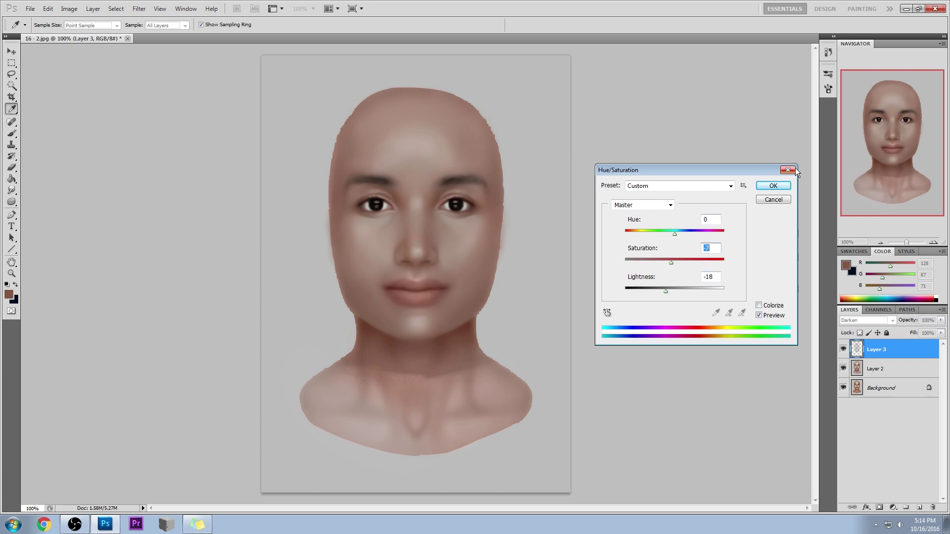
click(785, 187)
key(e)
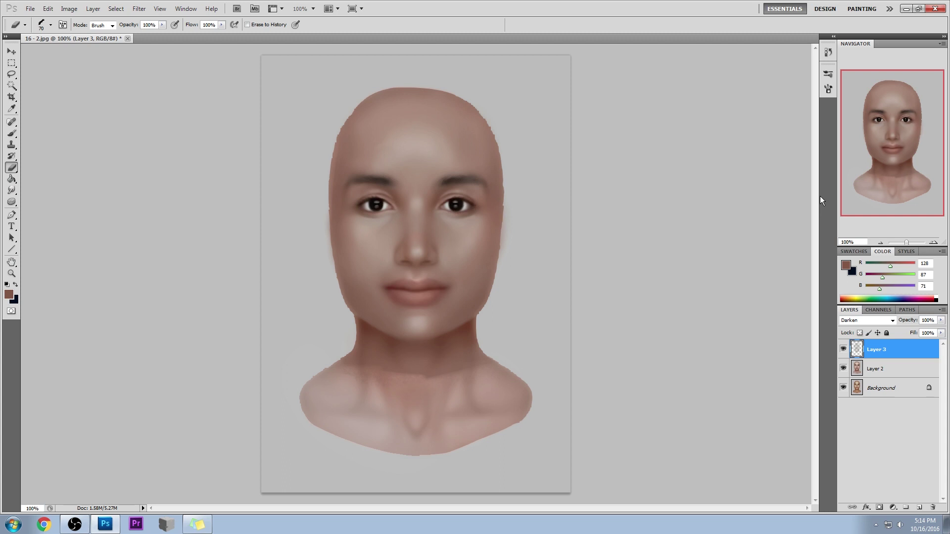
- Hide Layer 3's darker shading, compare Layer 2 on and off, and make Layer 2 active
click(844, 352)
click(844, 369)
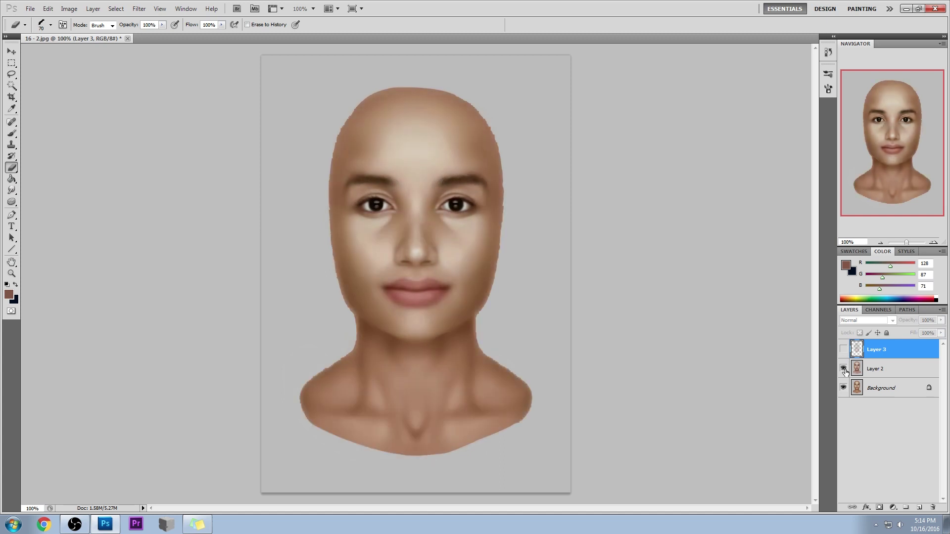
click(844, 370)
click(844, 369)
click(844, 369)
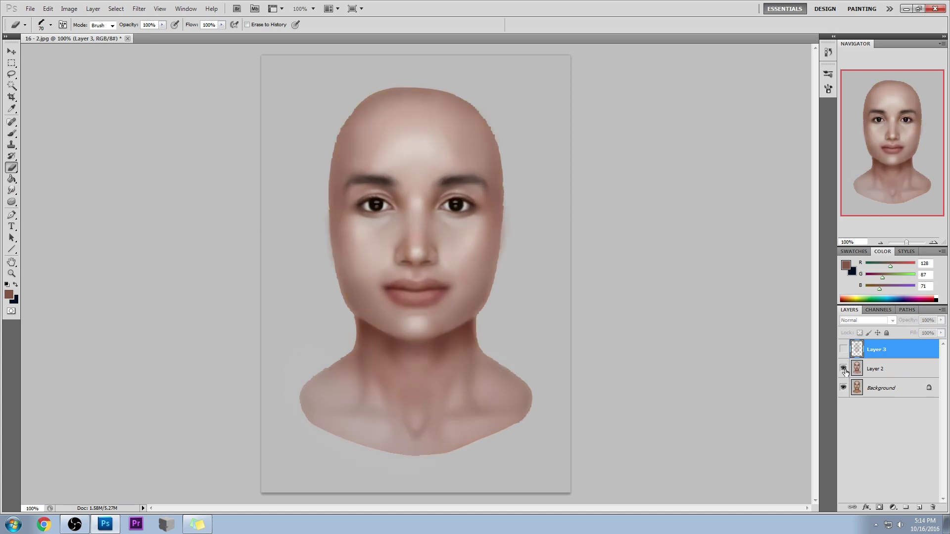
click(843, 370)
click(844, 369)
click(883, 377)
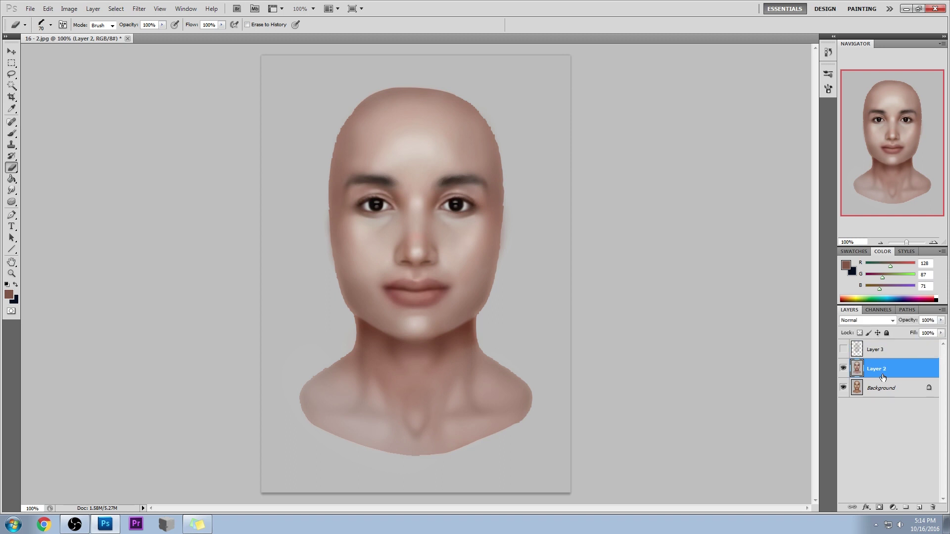
- Switch to the Brush, sample face and cheek skin tones, and resize the brush from 50 to 80
key(b)
alt+click(342, 210)
key(bracketleft)
key(bracketleft)
key(bracketleft)
key(bracketleft)
key(bracketleft)
key(bracketleft)
key(bracketleft)
key(bracketleft)
key(bracketleft)
key(bracketleft)
key(bracketleft)
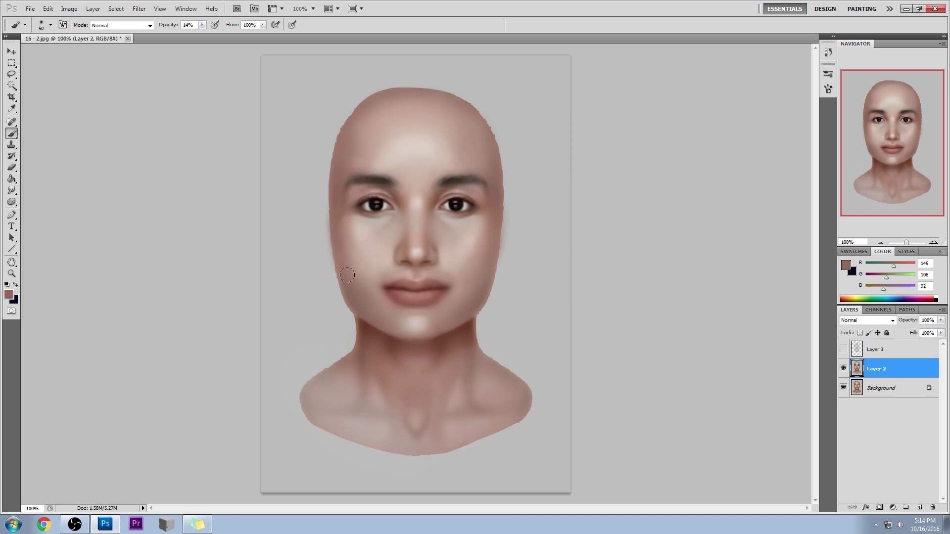
key(bracketright)
key(bracketright)
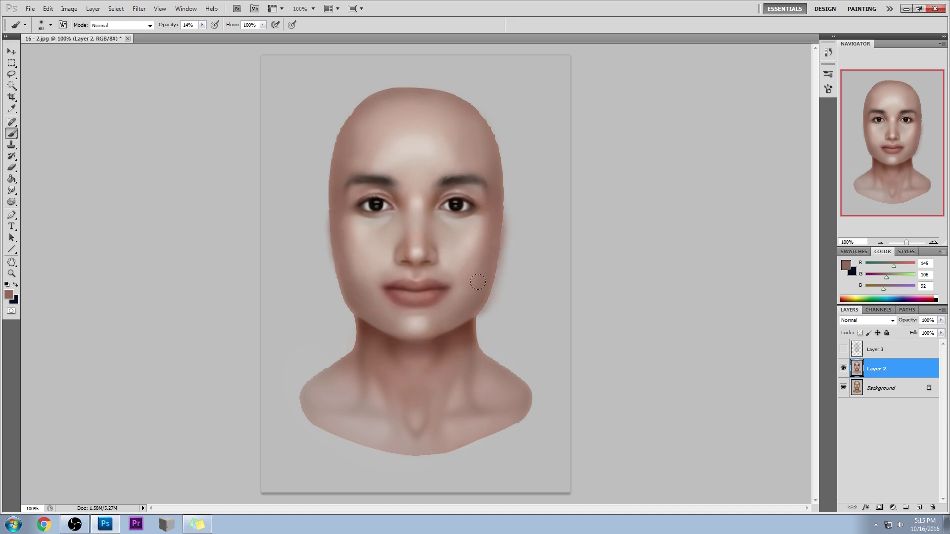
alt+click(345, 249)
alt+click(354, 250)
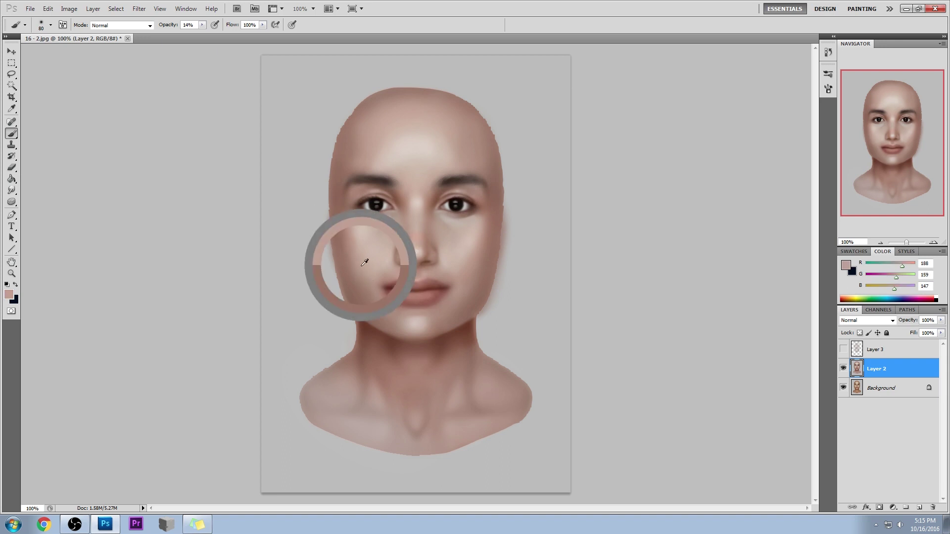
- Sample darker and lighter left-cheek tones and enlarge the brush to 125
alt+click(343, 231)
alt+click(352, 275)
alt+click(369, 253)
alt+click(356, 249)
alt+click(342, 218)
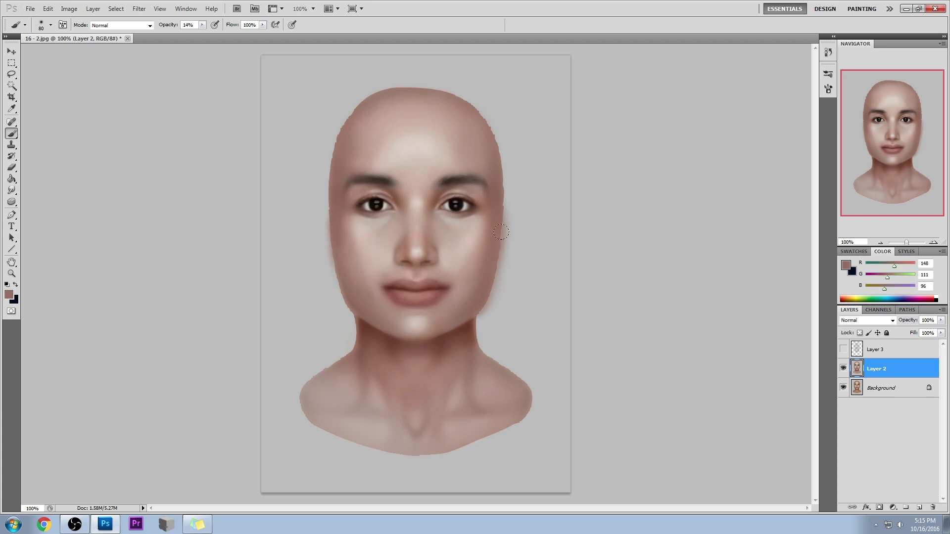
key(alt+e)
key(Escape)
alt+click(355, 258)
key(bracketright)
key(bracketright)
key(bracketright)
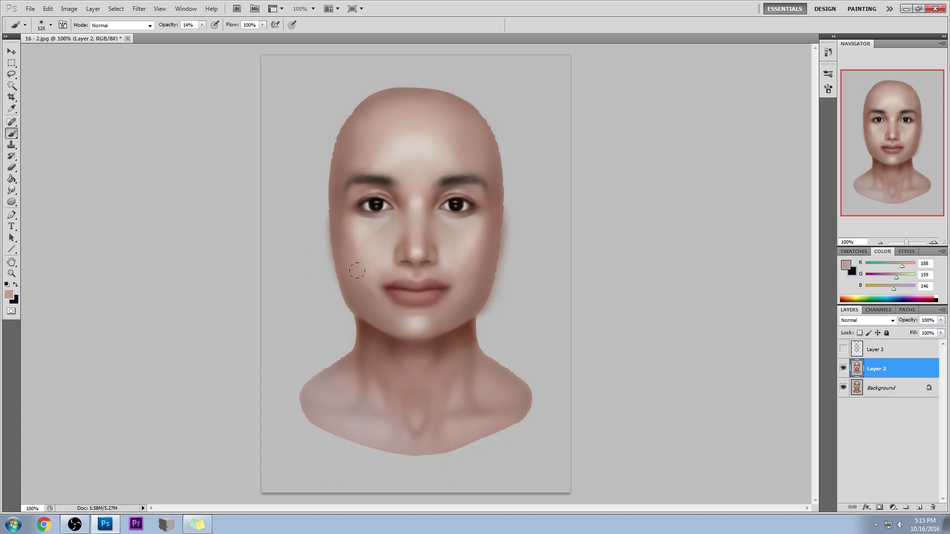
alt+click(342, 219)
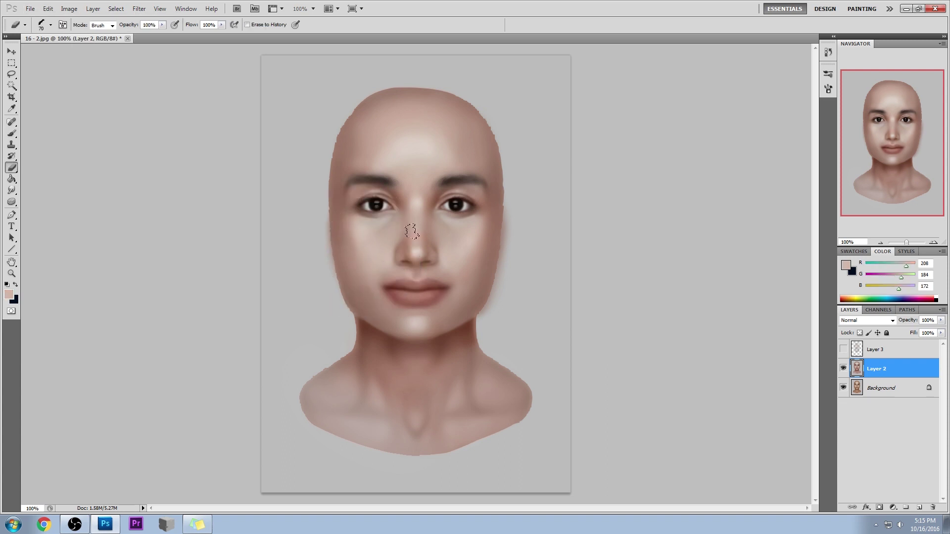
- With the 175 soft brush at 100% opacity, paint sampled background grey along the face's right edge and jaw
right_click(348, 176)
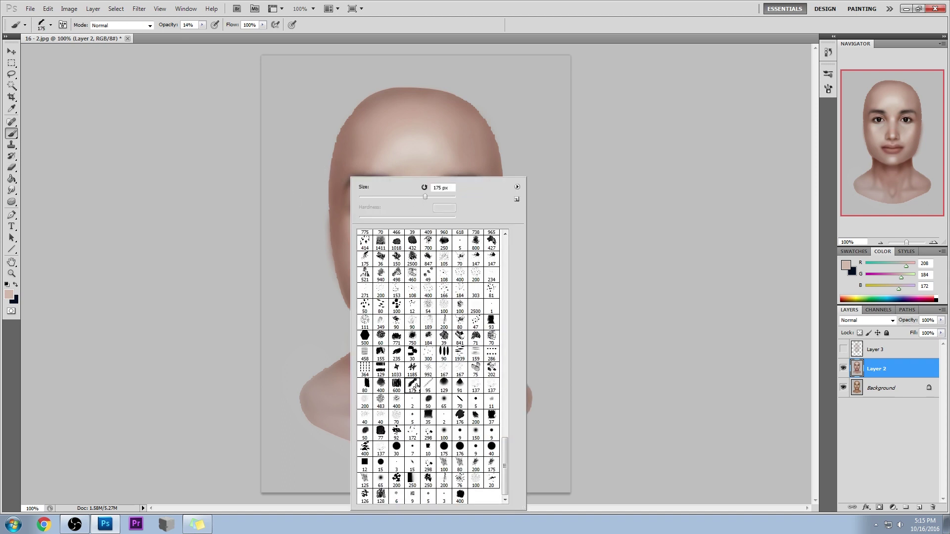
click(412, 384)
alt+click(539, 212)
key(0)
key(bracketleft)
key(bracketleft)
key(bracketleft)
key(bracketleft)
key(bracketleft)
key(bracketleft)
key(bracketleft)
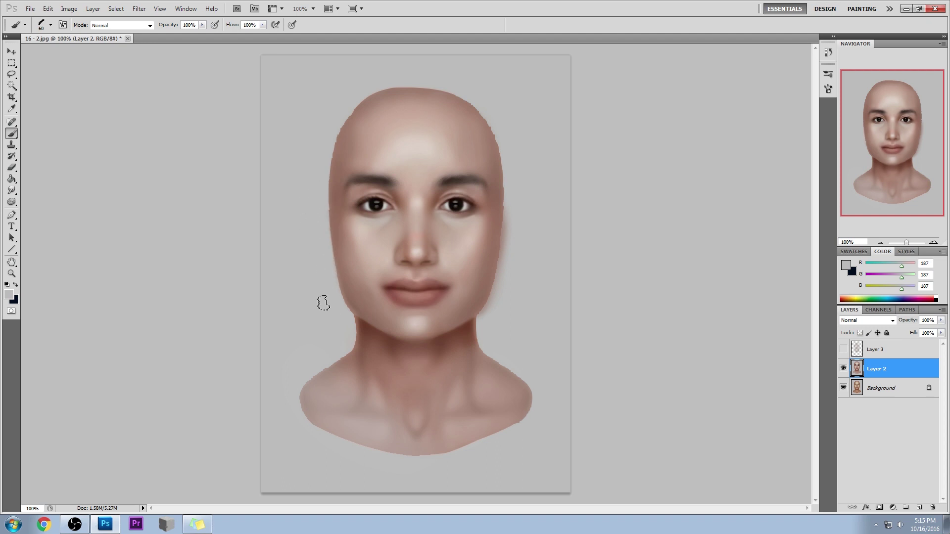
mouse_move(523, 229)
mouse_down()
mouse_move(519, 174)
mouse_move(529, 186)
mouse_up()
key(ctrl+z)
key(ctrl+z)
drag(513, 265, 498, 318)
key(bracketleft)
key(bracketleft)
key(bracketleft)
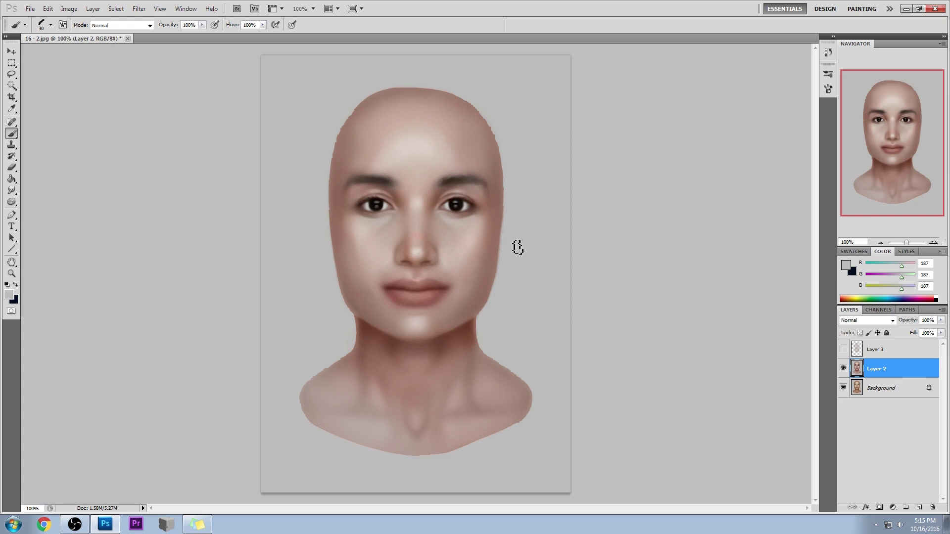
- Switch to another soft brush preset, sample a left-cheek tone, and test then undo a cheek stroke
right_click(396, 236)
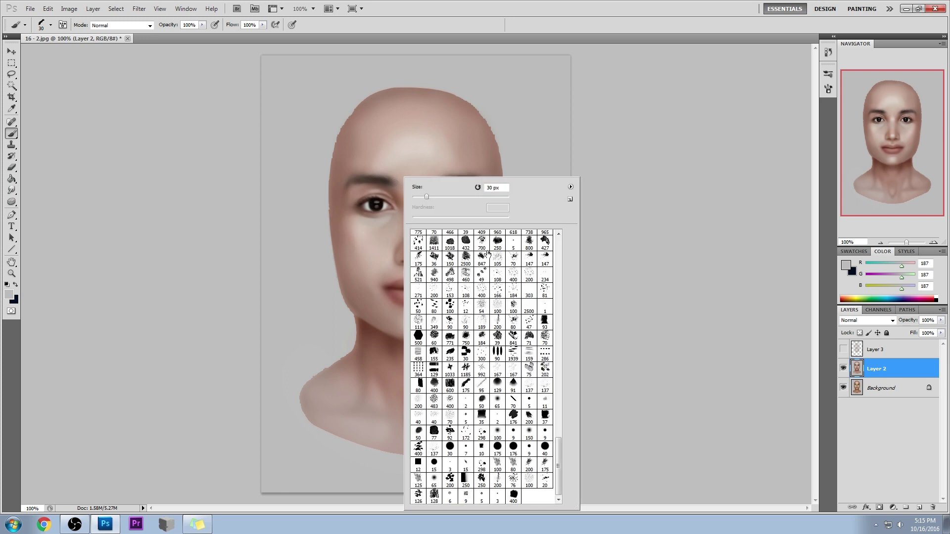
click(498, 402)
alt+click(341, 216)
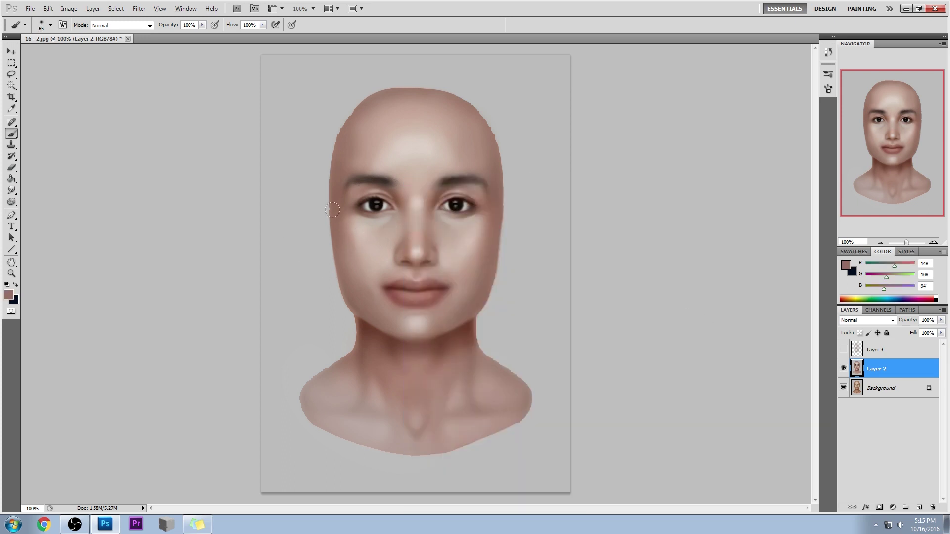
key(bracketright)
key(bracketright)
key(bracketright)
drag(346, 233, 359, 282)
key(ctrl+z)
- Lower brush opacity to 46% then 25%, sampling left-cheek tones and finally a pale skin tone
click(202, 25)
key(4)
key(6)
alt+click(357, 240)
alt+click(340, 227)
alt+click(355, 242)
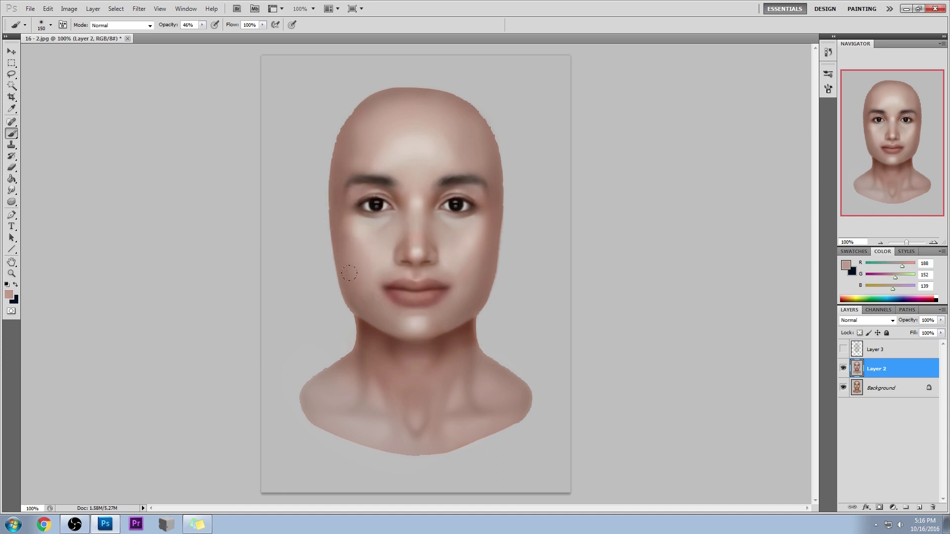
key(2)
key(5)
alt+click(337, 216)
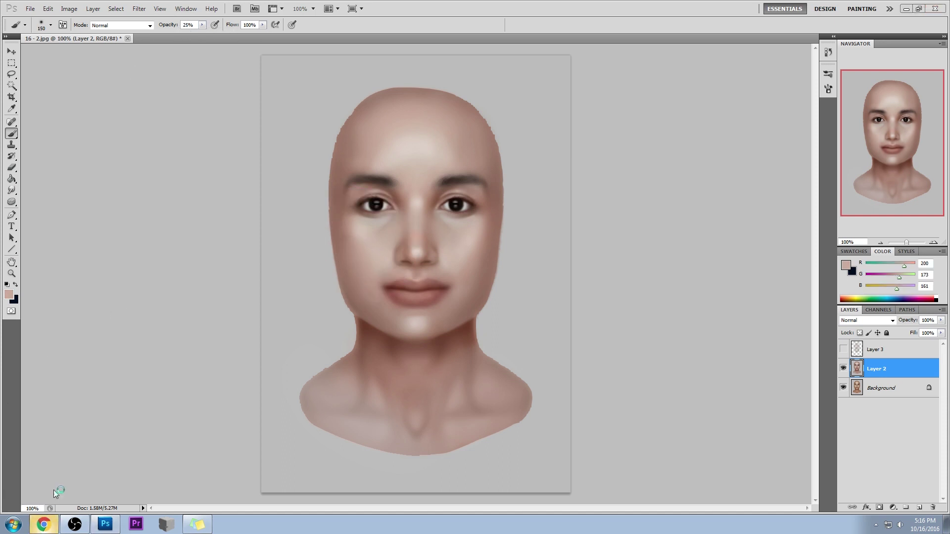
click(43, 524)
key(alt+Tab)
scroll(698, 178, up, 1)
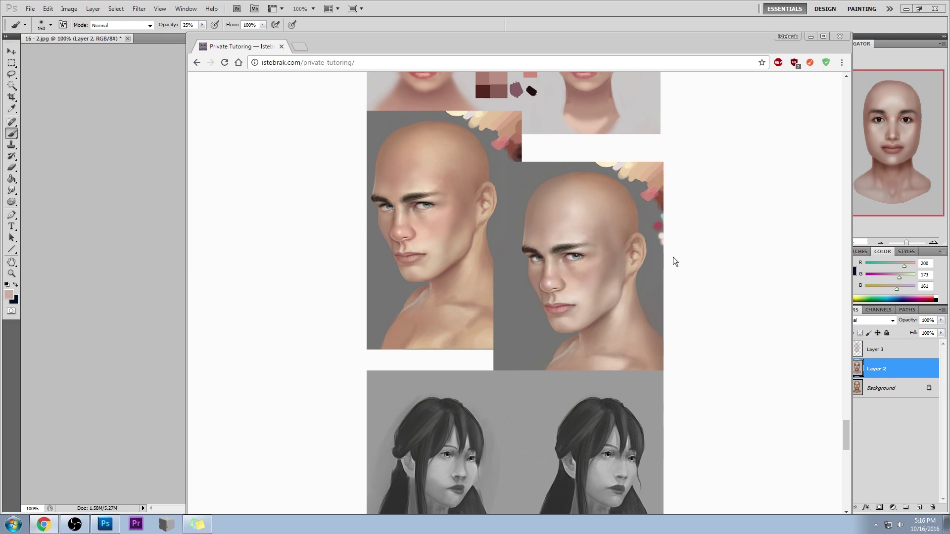
click(683, 13)
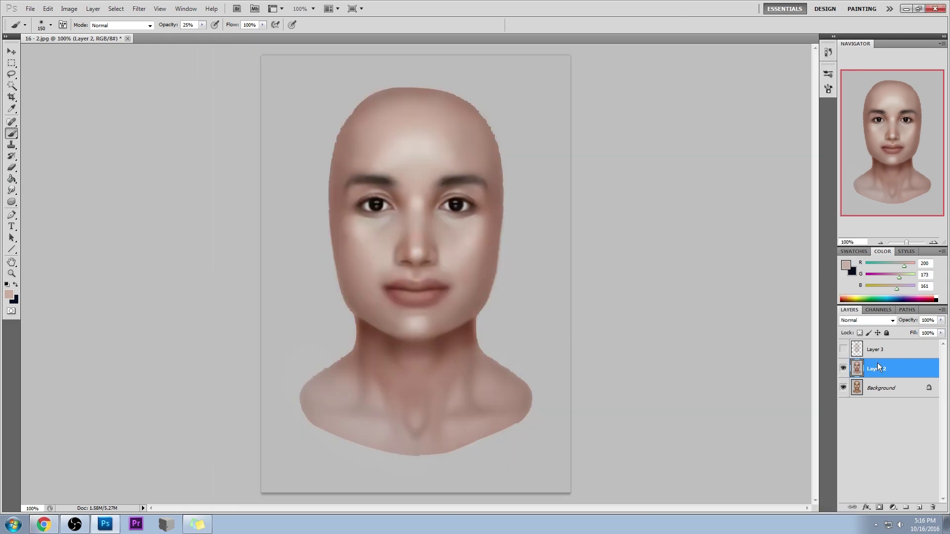
click(844, 368)
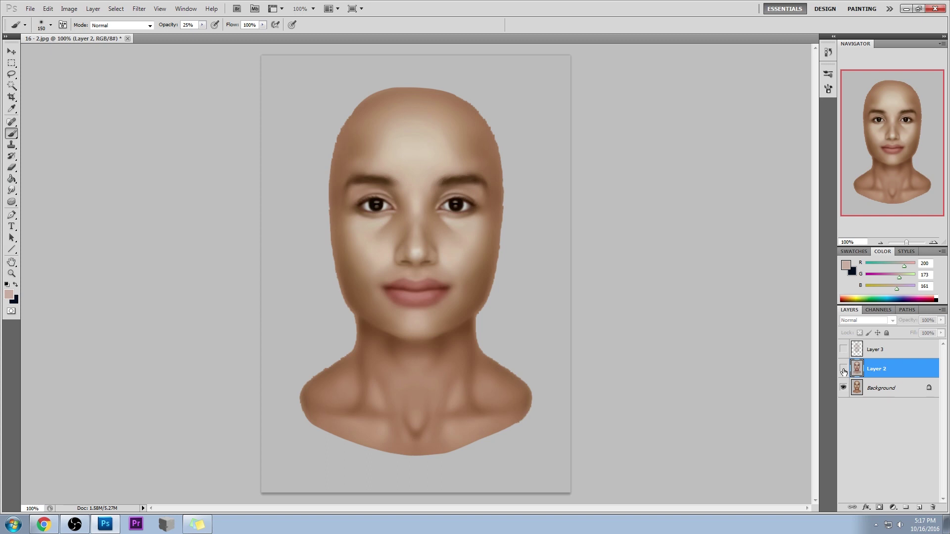
click(875, 391)
key(ctrl+u)
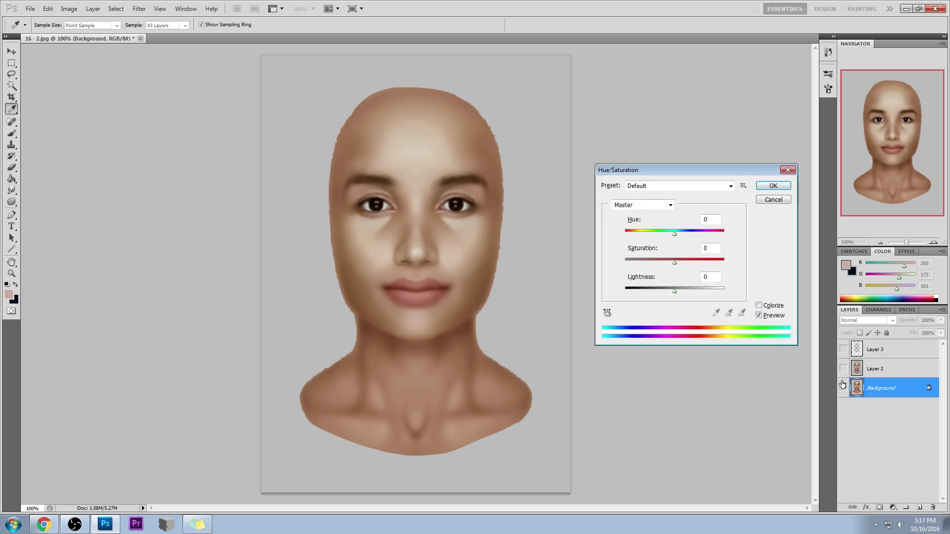
drag(675, 237, 671, 236)
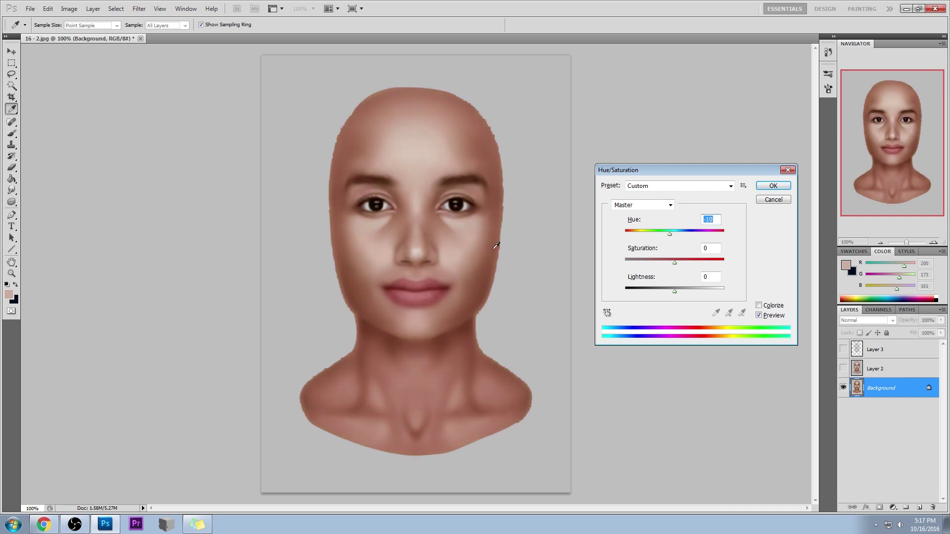
click(774, 200)
key(b)
click(843, 369)
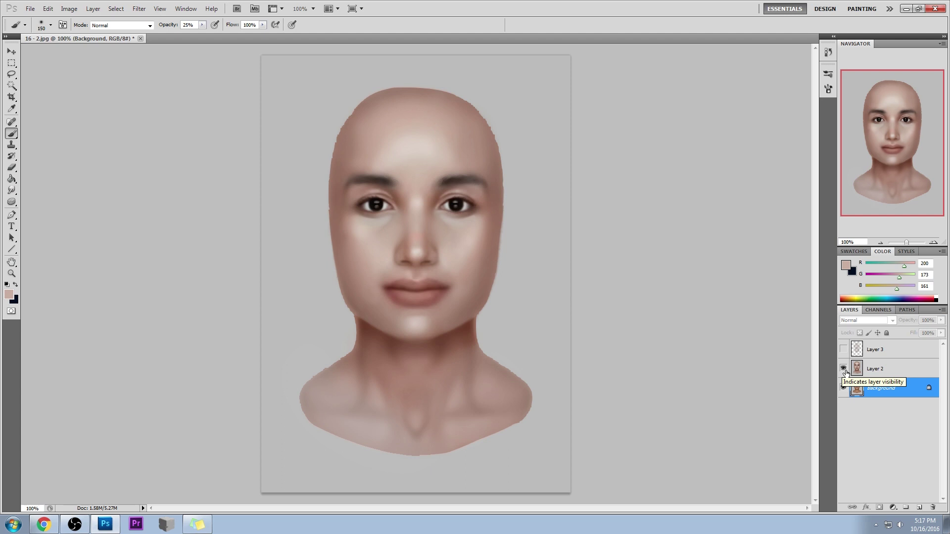
- On Layer 2, select the grey background, invert to isolate the head, and hide the selection outline
click(875, 370)
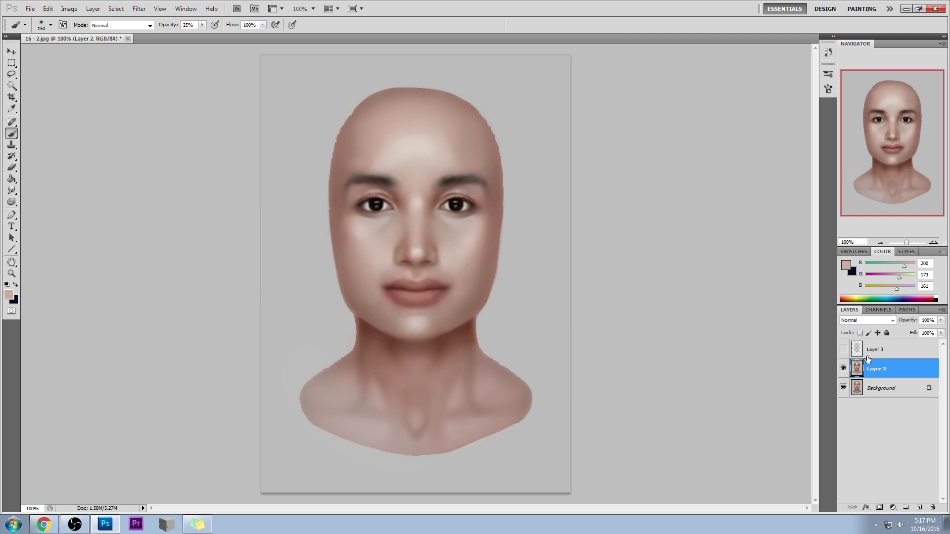
click(12, 86)
click(346, 324)
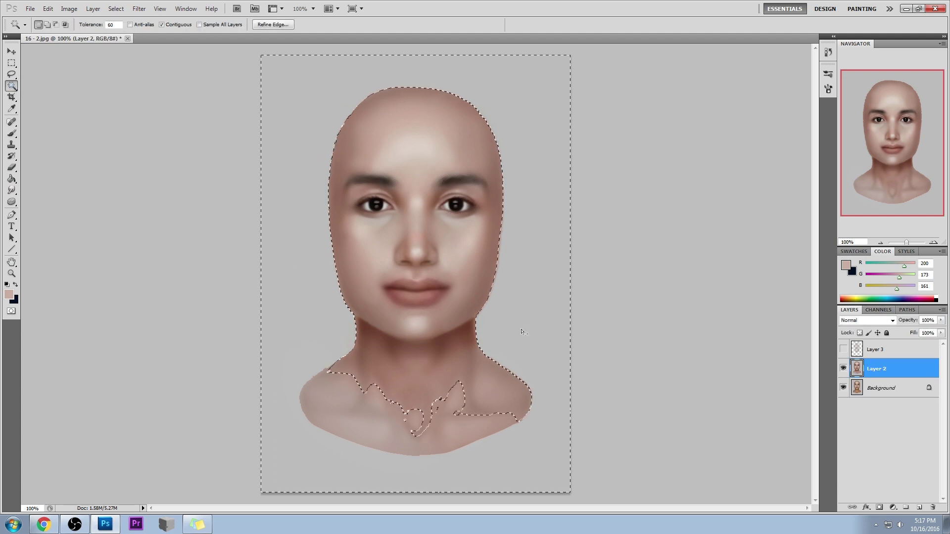
right_click(470, 273)
click(517, 354)
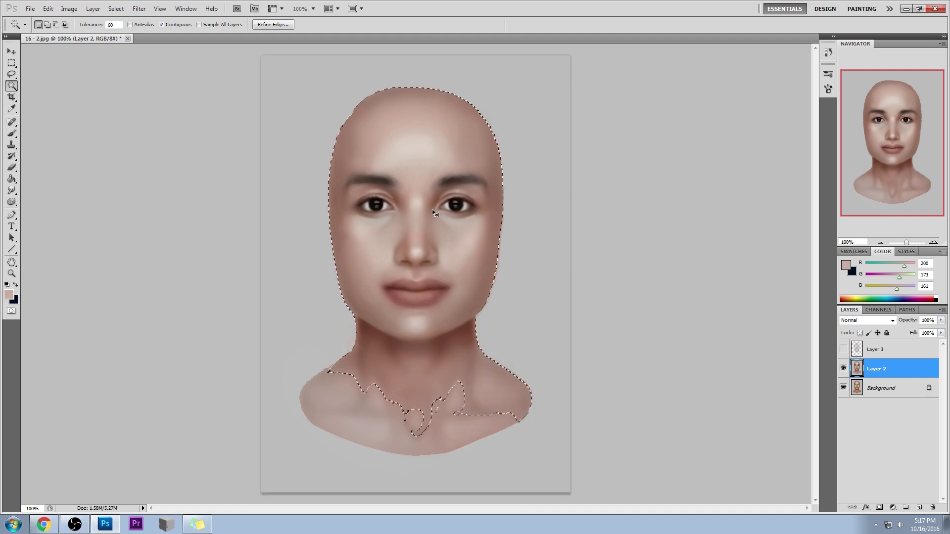
key(ctrl+h)
key(b)
- Try dark brown shading strokes on the head's left edge and jaw, undoing both
alt+click(366, 324)
drag(305, 202, 304, 213)
key(ctrl+z)
drag(299, 154, 273, 223)
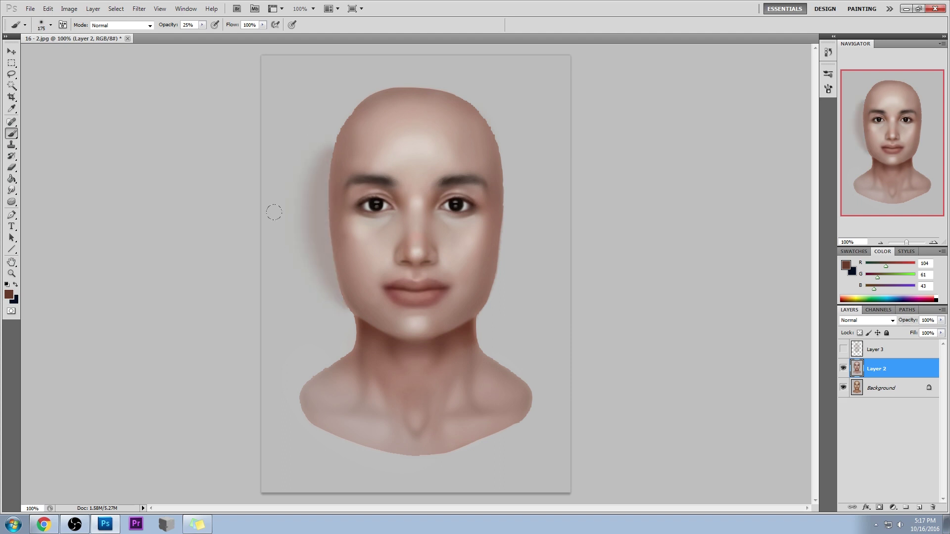
key(ctrl+z)
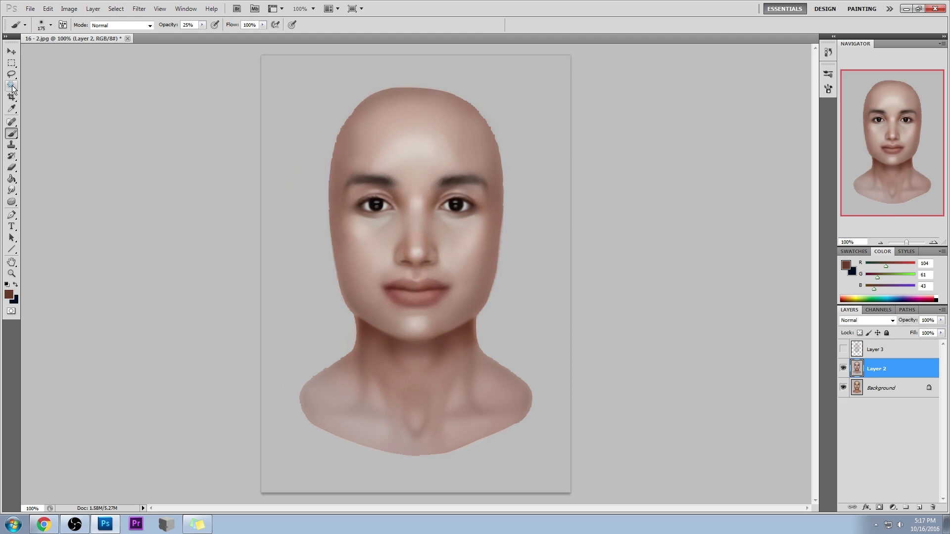
- Remove the head-shaped selection and return to the Brush
key(m)
right_click(446, 237)
key(Escape)
key(ctrl+d)
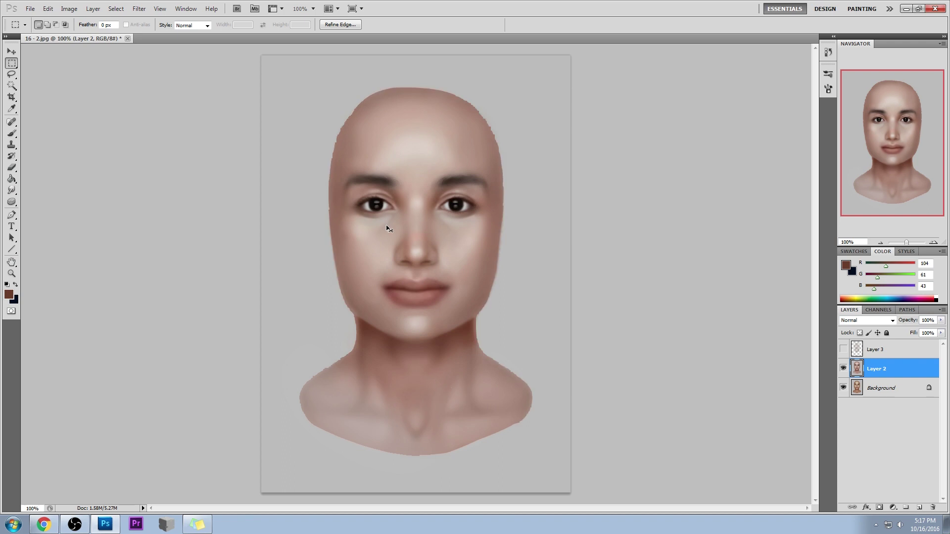
key(b)
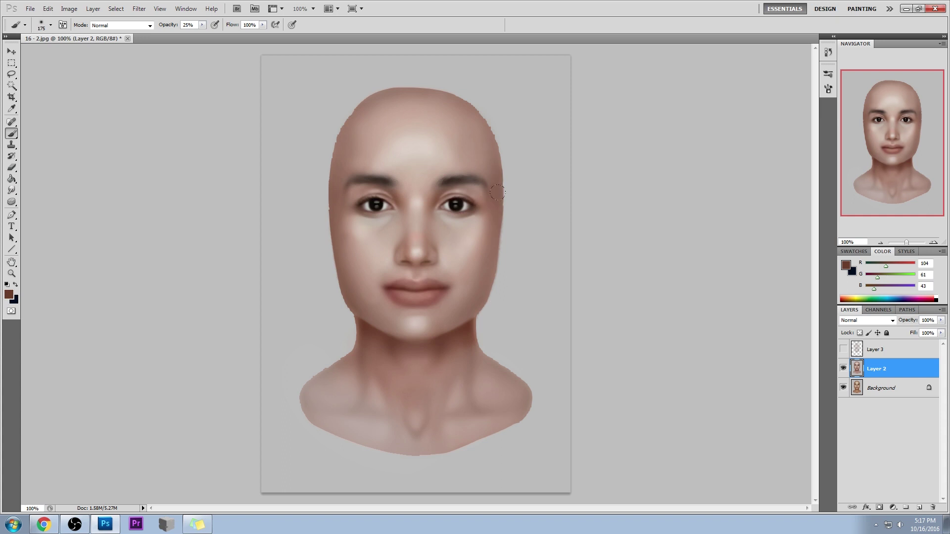
- Darken the face's right edge, then sample cheek skin tones while adjusting opacity from 17% to 51%
drag(496, 271, 496, 230)
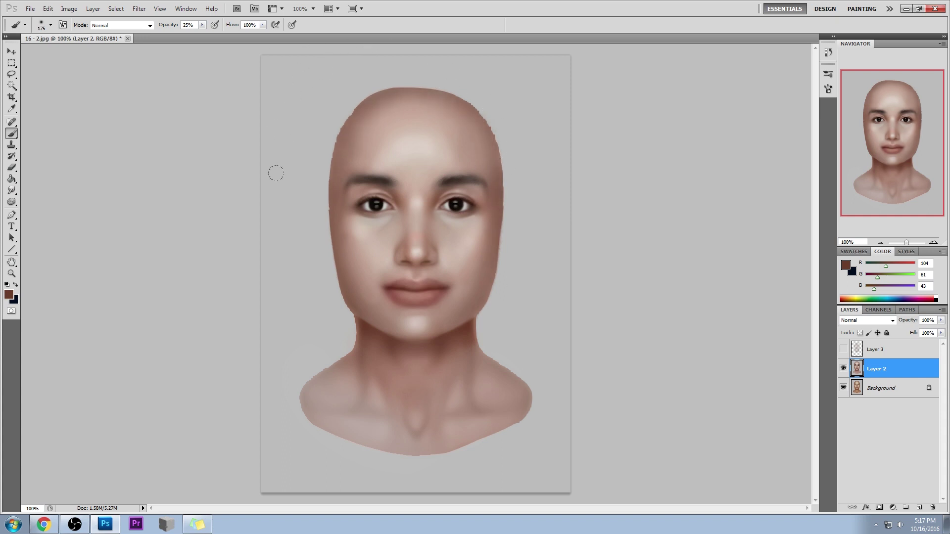
alt+click(490, 244)
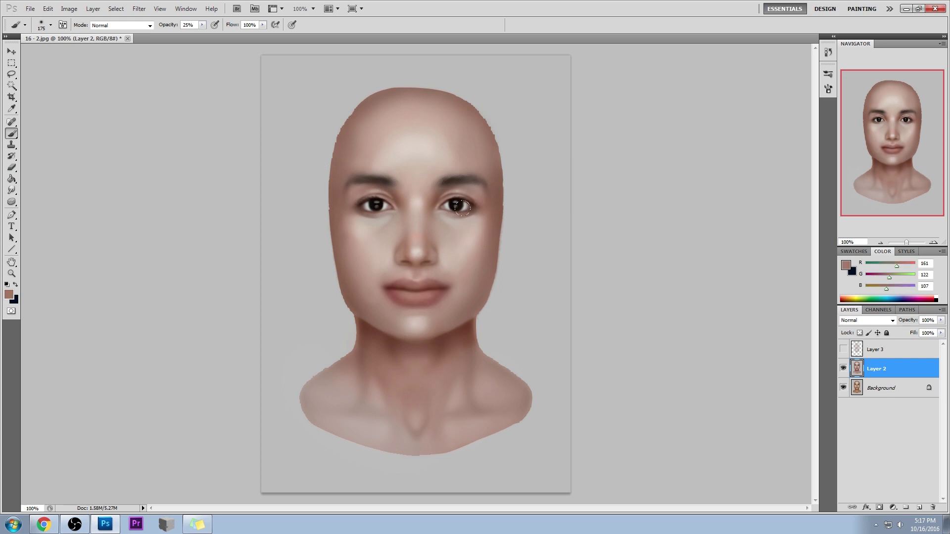
drag(177, 25, 173, 25)
alt+click(485, 218)
alt+click(364, 229)
alt+click(373, 222)
click(202, 24)
drag(204, 34, 219, 34)
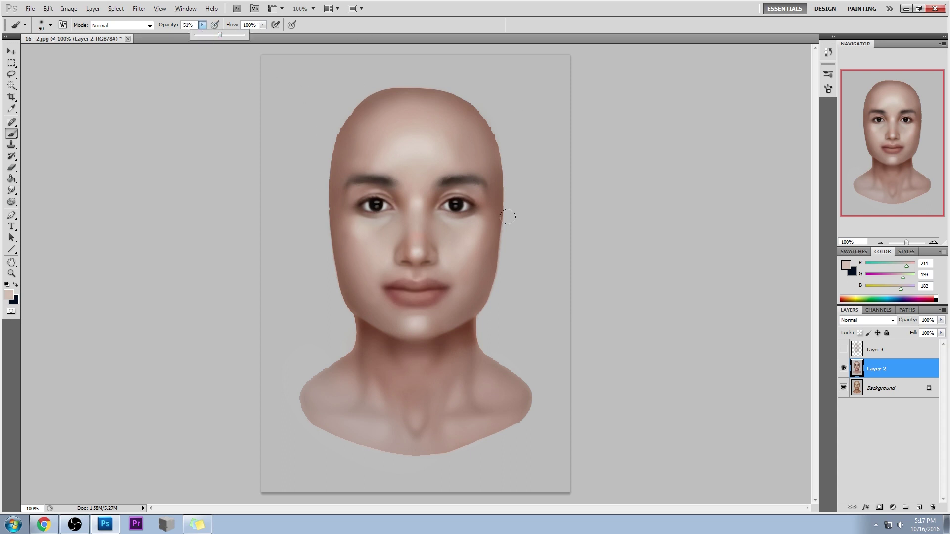
click(502, 193)
alt+click(476, 243)
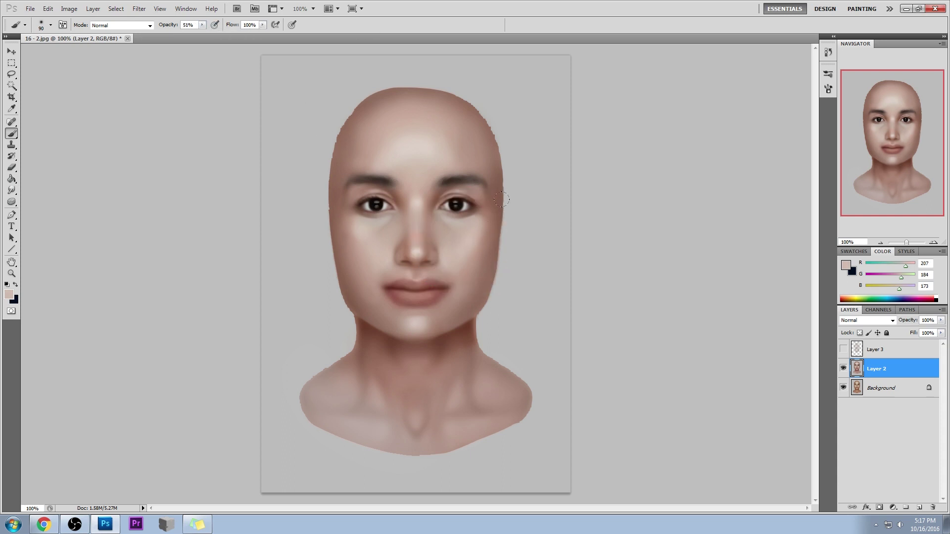
- Paint light and dark strokes along the right cheek and jaw, keeping the dark jaw-edge stroke
drag(499, 233, 469, 285)
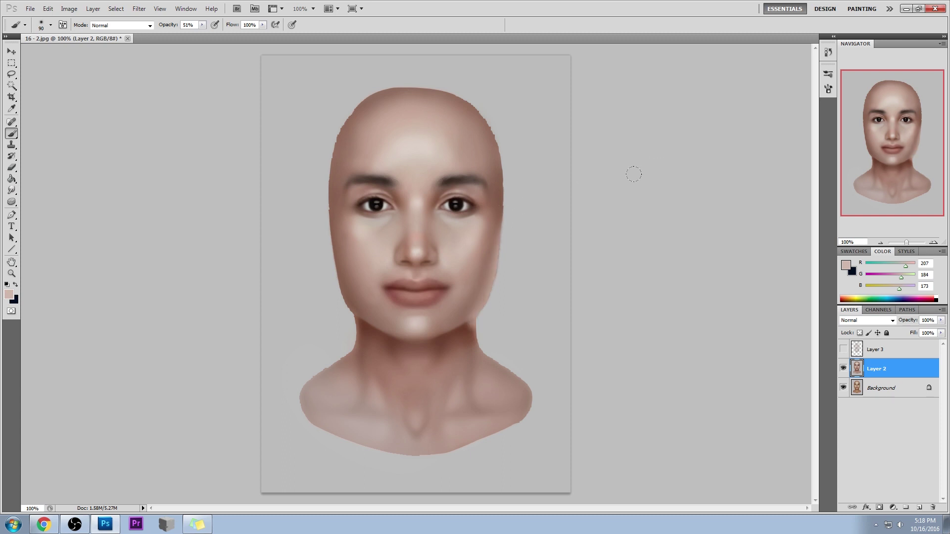
drag(498, 232, 468, 327)
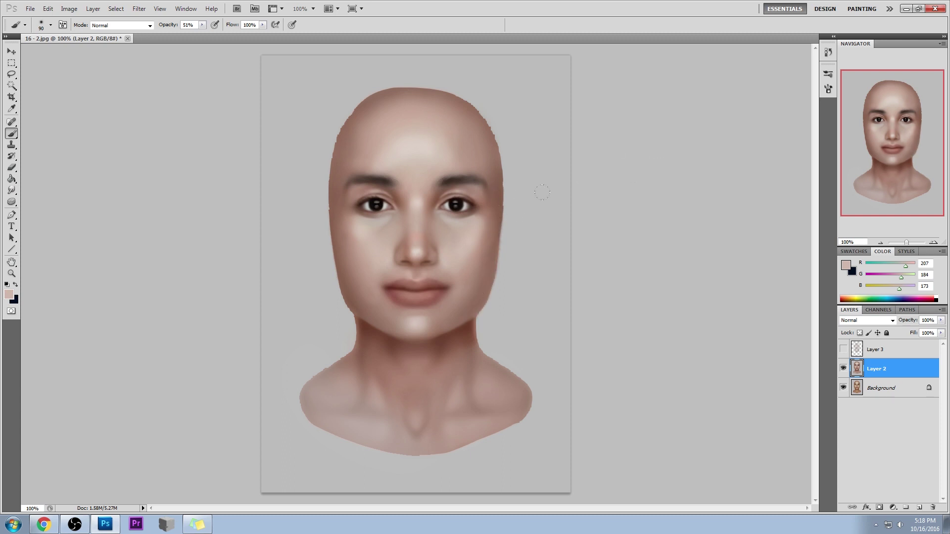
drag(501, 200, 495, 283)
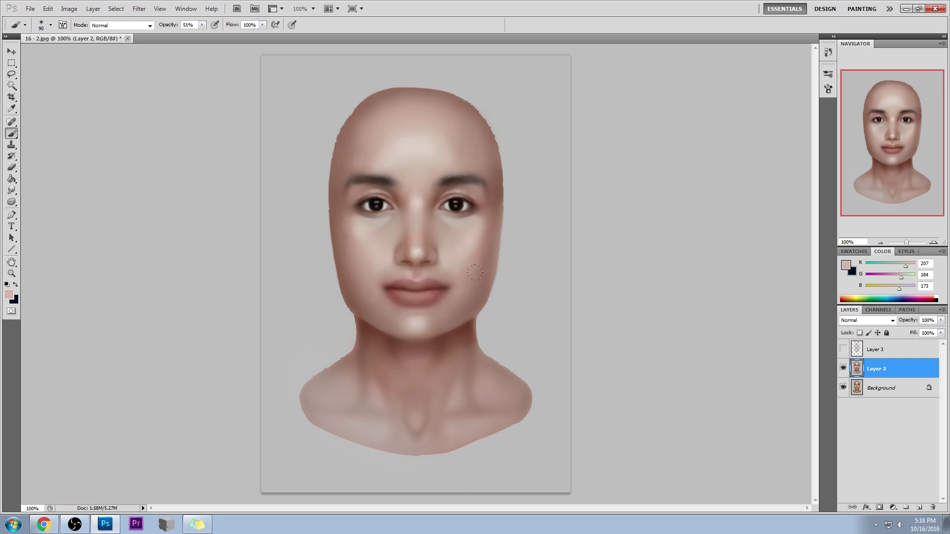
key(ctrl+alt+z)
key(ctrl+alt+z)
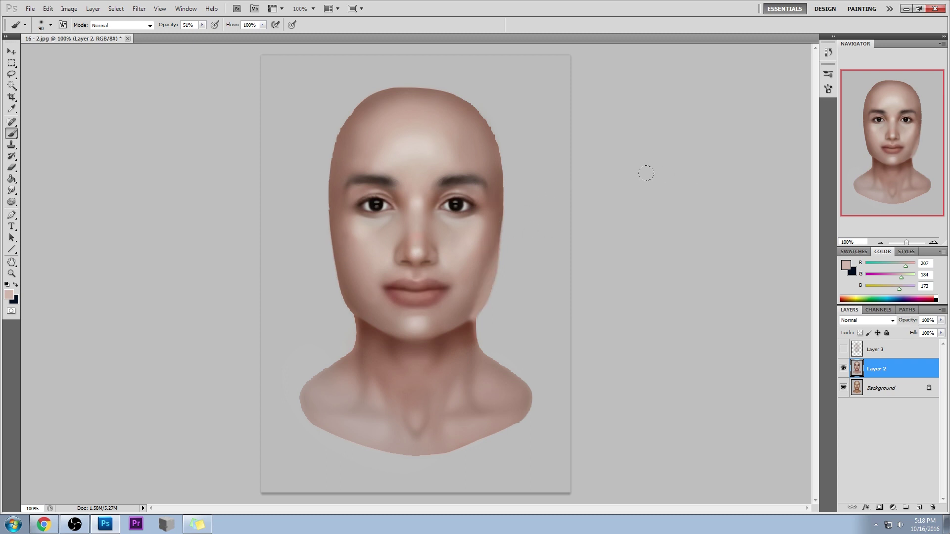
key(ctrl+shift+z)
- Set an 18% opacity, 90 px soft brush and zoom in closely on the nose and mouth
drag(200, 33, 187, 34)
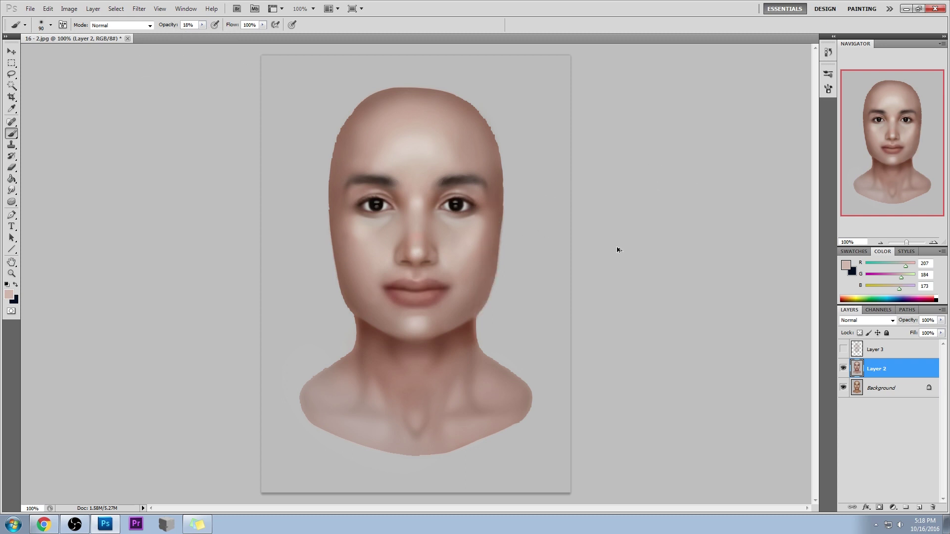
right_click(470, 228)
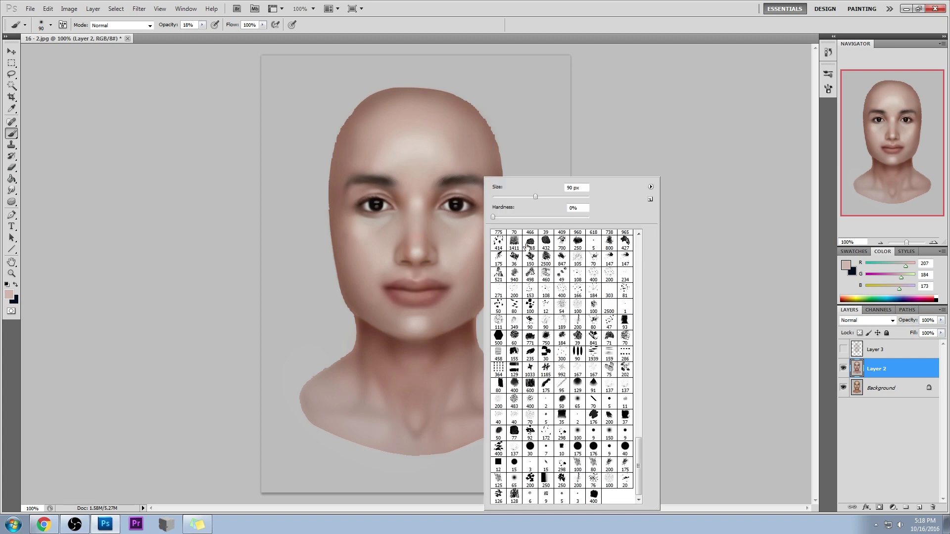
double_click(561, 388)
key(ctrl+space)
drag(360, 227, 548, 212)
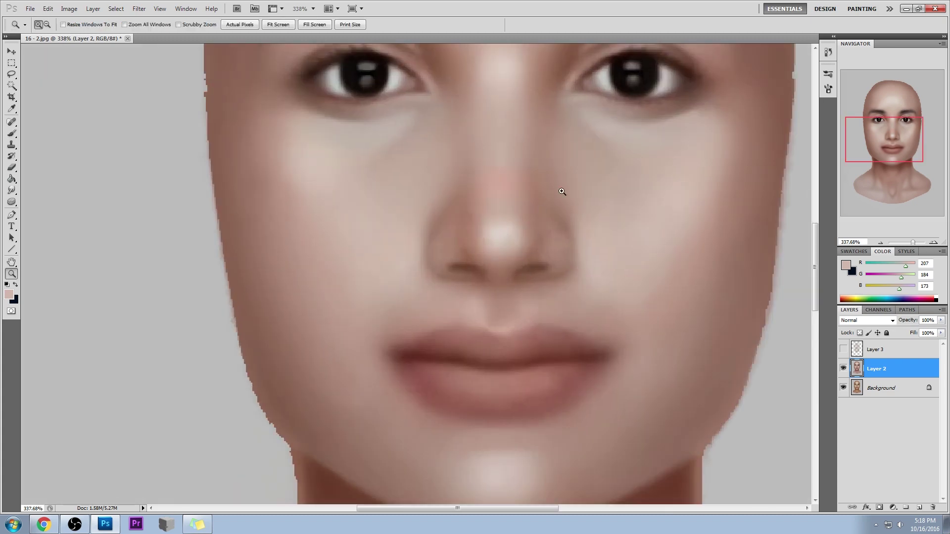
- Sample the cheek's skin tone and set the brush to 10 px at 75% opacity
alt+click(602, 226)
key(bracketleft)
key(bracketleft)
key(bracketleft)
key(bracketleft)
key(bracketleft)
key(bracketleft)
key(bracketleft)
key(bracketleft)
key(bracketleft)
key(bracketleft)
key(bracketleft)
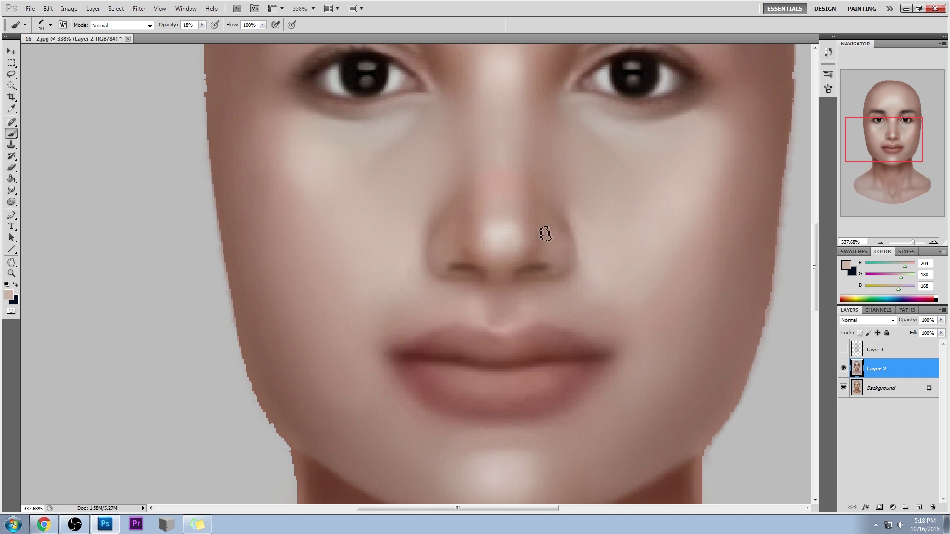
click(202, 24)
drag(204, 34, 231, 34)
- Paint lighter sampled skin beside the left and right nostrils
alt+click(412, 215)
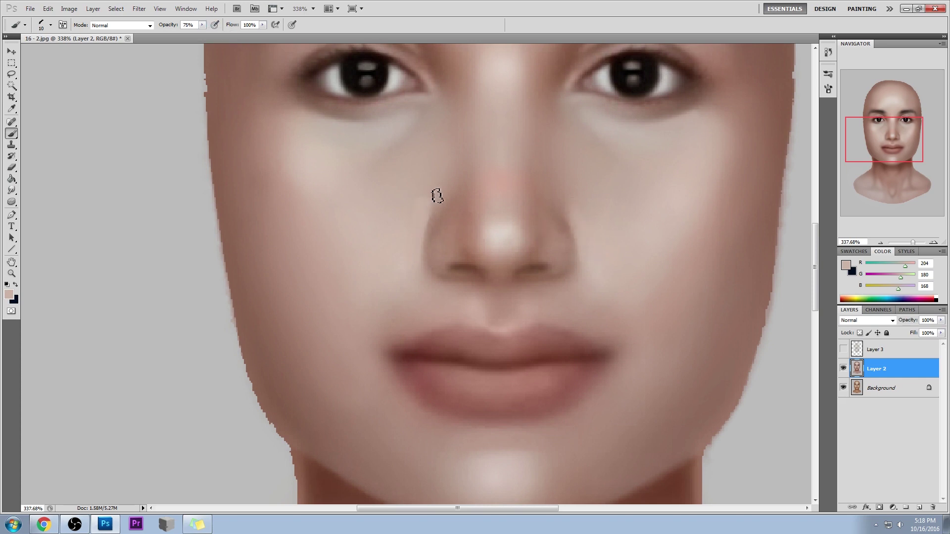
mouse_move(422, 240)
mouse_down()
mouse_move(437, 206)
mouse_move(424, 268)
mouse_move(421, 225)
mouse_up()
alt+click(417, 247)
mouse_move(420, 265)
mouse_down()
mouse_move(436, 206)
mouse_move(424, 249)
mouse_move(426, 223)
mouse_up()
mouse_move(559, 227)
mouse_down()
mouse_move(595, 237)
mouse_move(584, 217)
mouse_move(595, 251)
mouse_move(578, 210)
mouse_move(590, 264)
mouse_move(580, 211)
mouse_move(594, 265)
mouse_move(613, 242)
mouse_move(595, 206)
mouse_up()
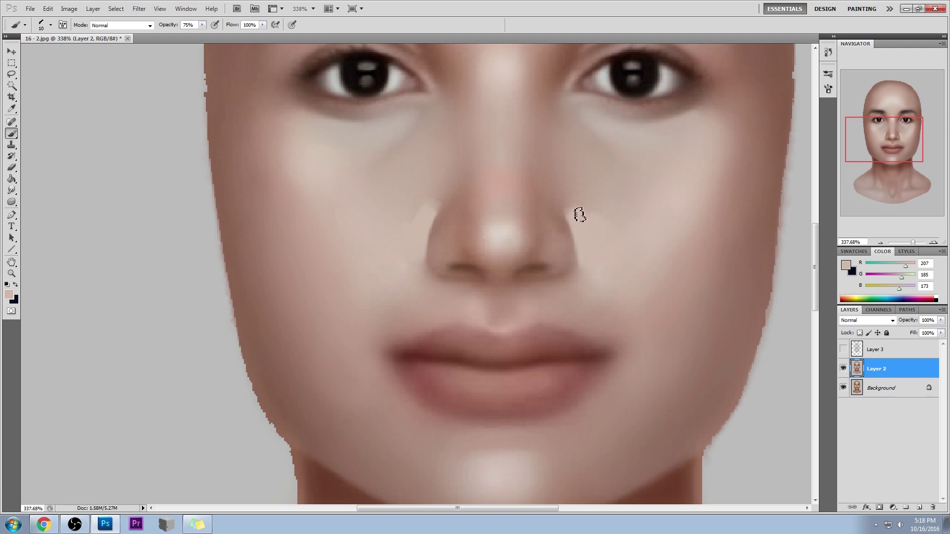
click(433, 209)
- Blend the light patches beside both nostrils into the cheeks with a 10 px Smudge tool
click(11, 190)
click(49, 210)
key(bracketleft)
mouse_move(409, 215)
mouse_down()
mouse_move(431, 201)
mouse_move(396, 219)
mouse_move(396, 205)
mouse_up()
mouse_move(595, 199)
mouse_down()
mouse_move(571, 212)
mouse_move(600, 223)
mouse_move(589, 214)
mouse_move(584, 226)
mouse_up()
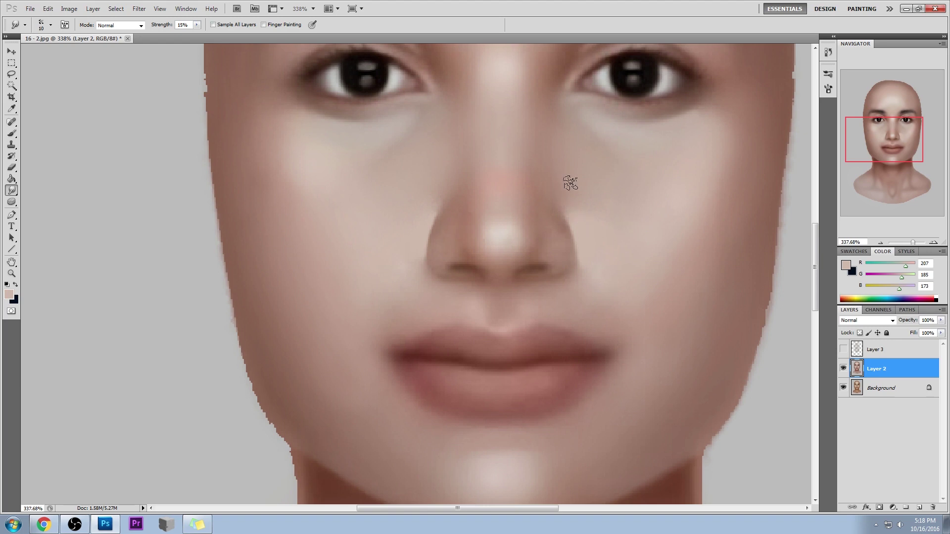
- Return to the Brush, pan up to the eyes, and sample the skin under the right eye
key(b)
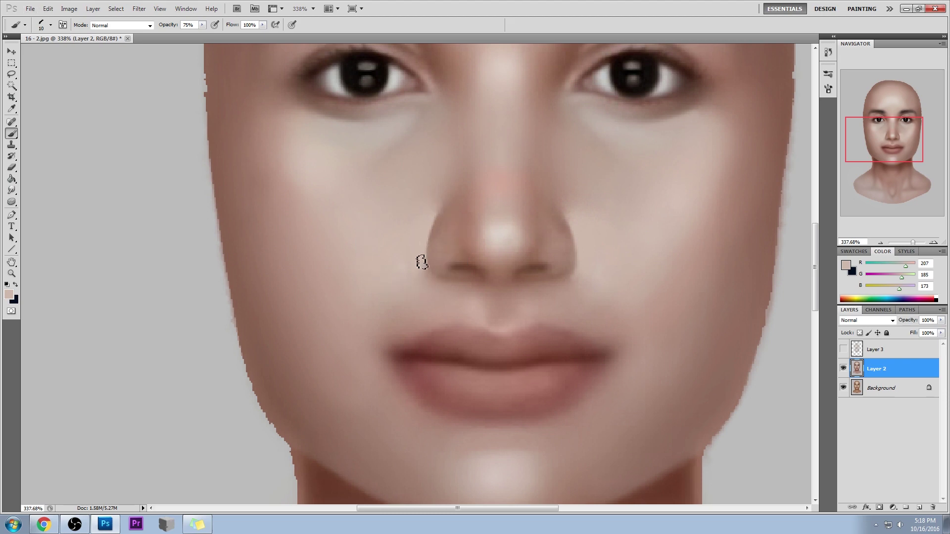
drag(613, 198, 580, 324)
alt+click(636, 244)
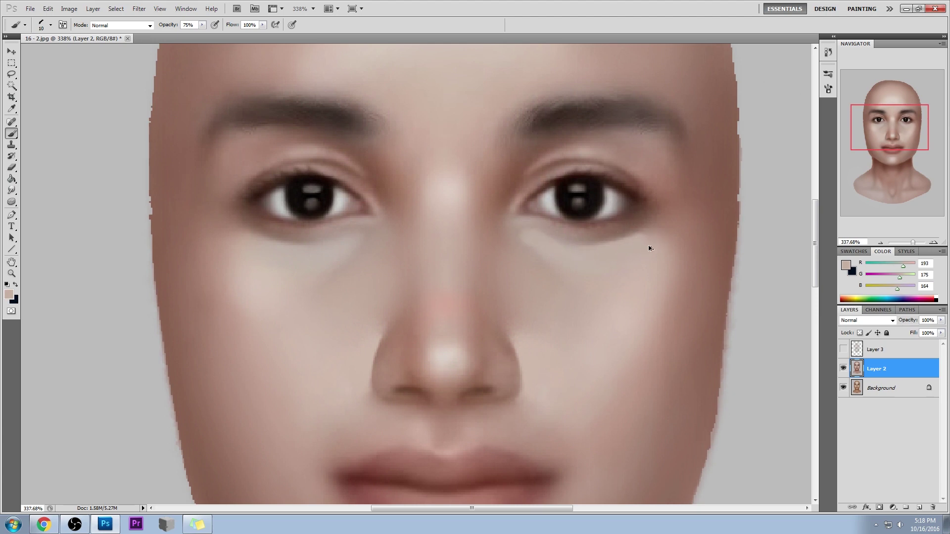
- Sample under-eye skin tones around both eyes and the upper eyelid's dark tone, shrinking the brush
alt+click(544, 240)
alt+click(282, 270)
alt+click(313, 254)
alt+click(292, 265)
alt+click(284, 175)
key(bracketleft)
key(bracketleft)
key(bracketleft)
key(bracketleft)
key(bracketleft)
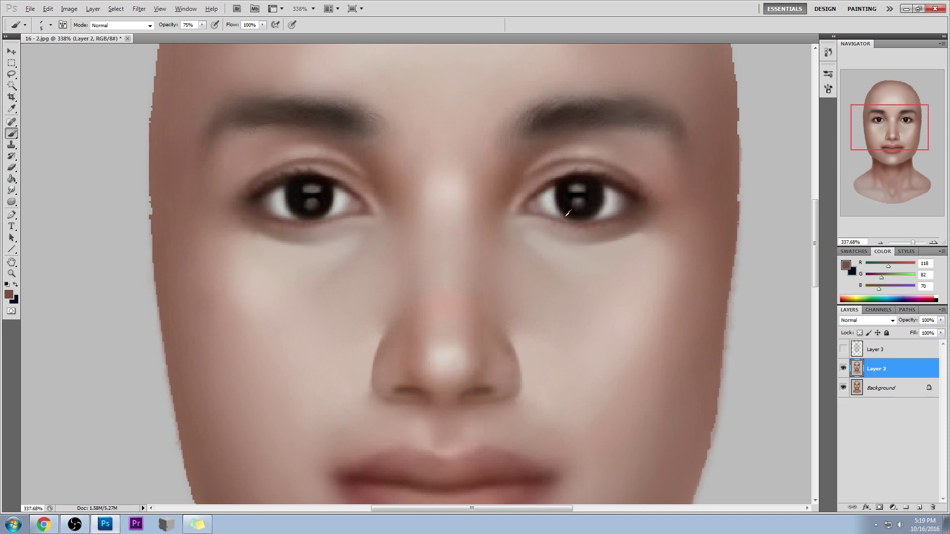
- Sample the lip colour and a pale RGB 207/185/173 skin tone, then zoom out to 100%
alt+click(472, 459)
key(bracketleft)
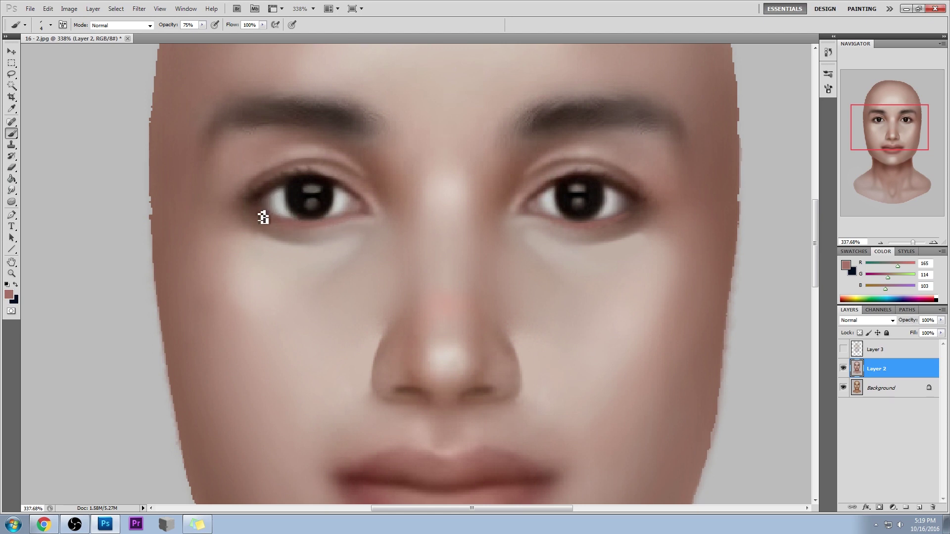
alt+click(543, 362)
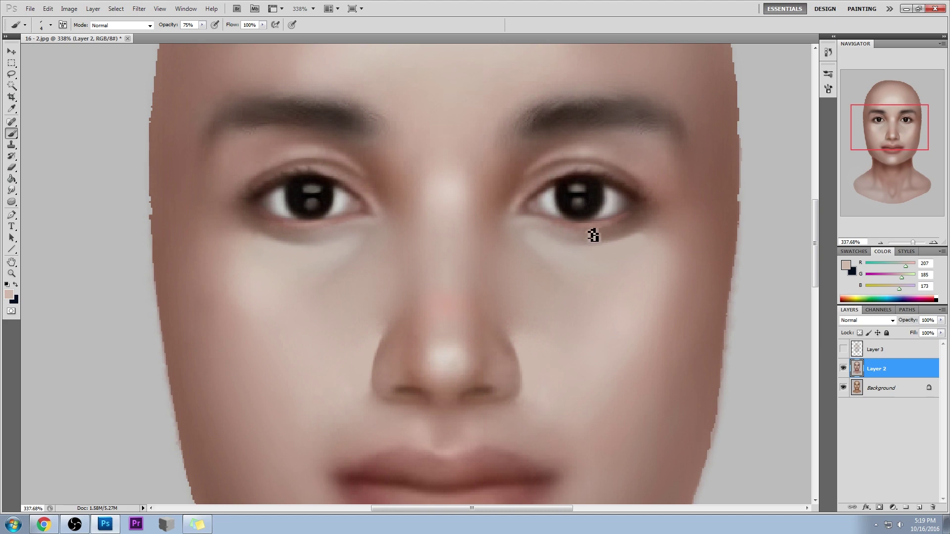
key(ctrl+alt+0)
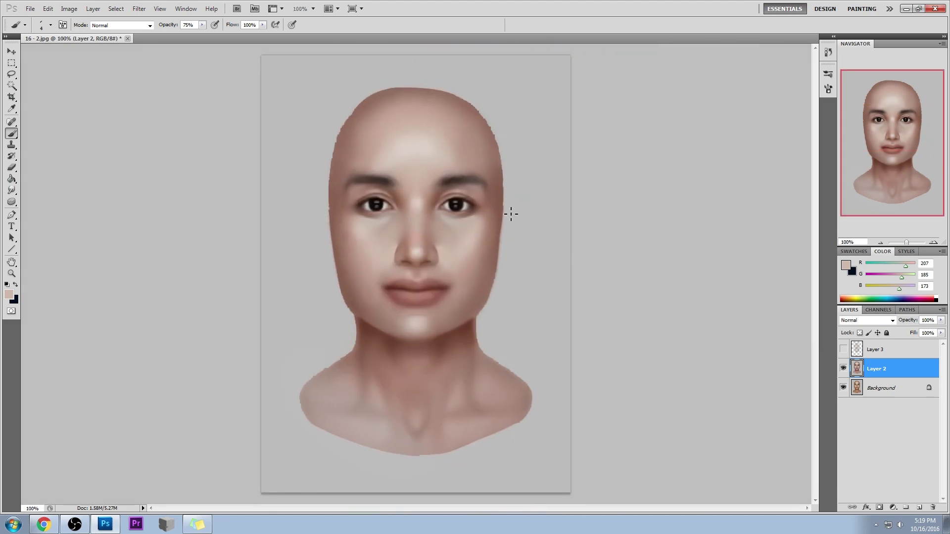
- Choose a 50 px brush preset at 63% opacity, sample cheek skin, and reduce the size to 30
right_click(461, 198)
double_click(541, 402)
alt+click(479, 182)
drag(202, 25, 196, 39)
alt+click(470, 243)
key(bracketleft)
key(bracketleft)
key(bracketleft)
key(bracketleft)
key(bracketleft)
- Sample skin tones around both brows and eyes with a 25 px brush, ending on a paler tone
alt+click(360, 186)
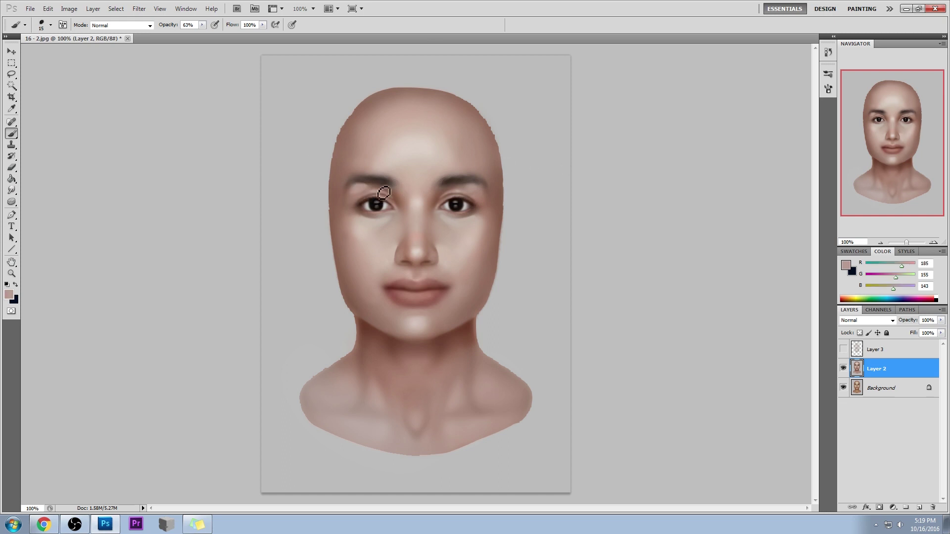
alt+click(468, 190)
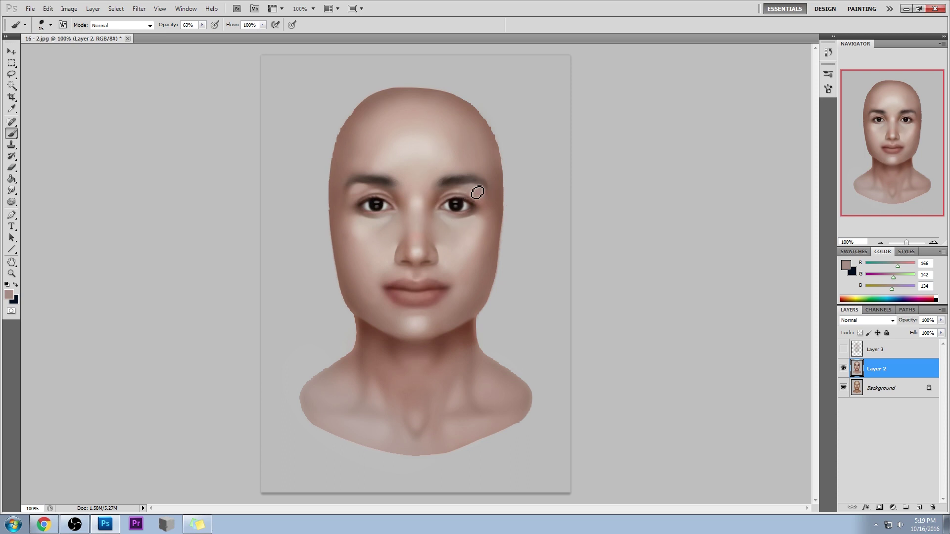
alt+click(379, 196)
key(bracketright)
alt+click(363, 184)
alt+click(483, 188)
alt+click(457, 192)
alt+click(457, 192)
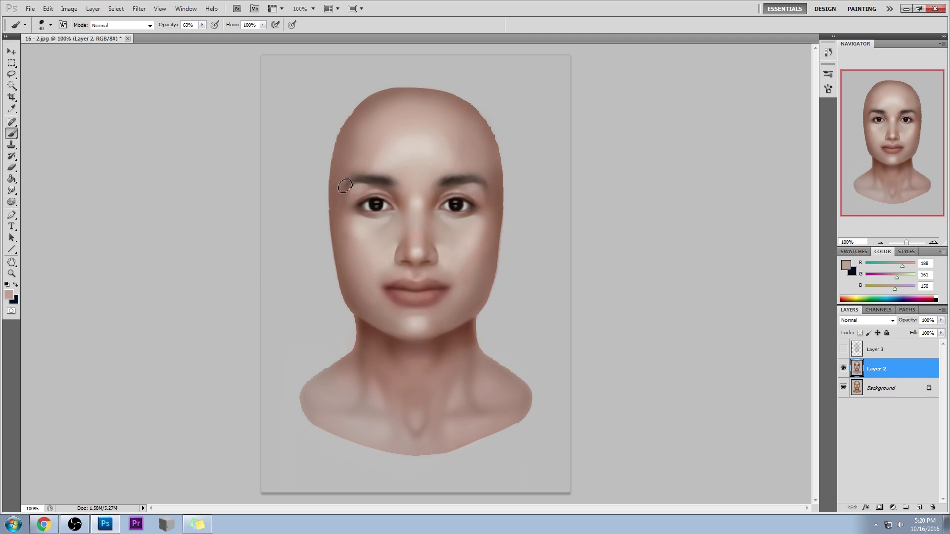
alt+click(355, 197)
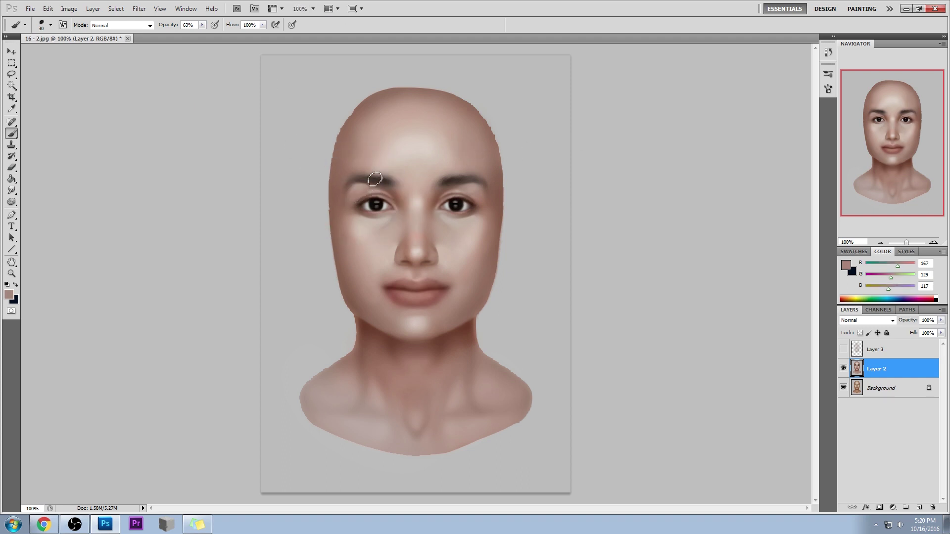
alt+click(360, 198)
alt+click(358, 187)
alt+click(471, 186)
alt+click(439, 171)
- Load a larger soft brush at 100 px and add empty Layer 4 above Layer 2
right_click(470, 233)
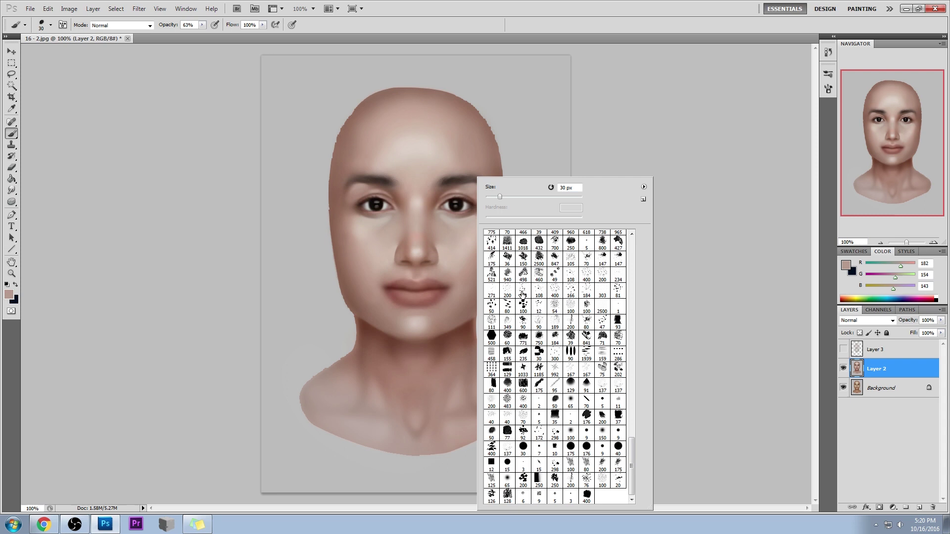
double_click(571, 400)
key(bracketright)
key(bracketright)
key(bracketright)
key(bracketright)
click(919, 507)
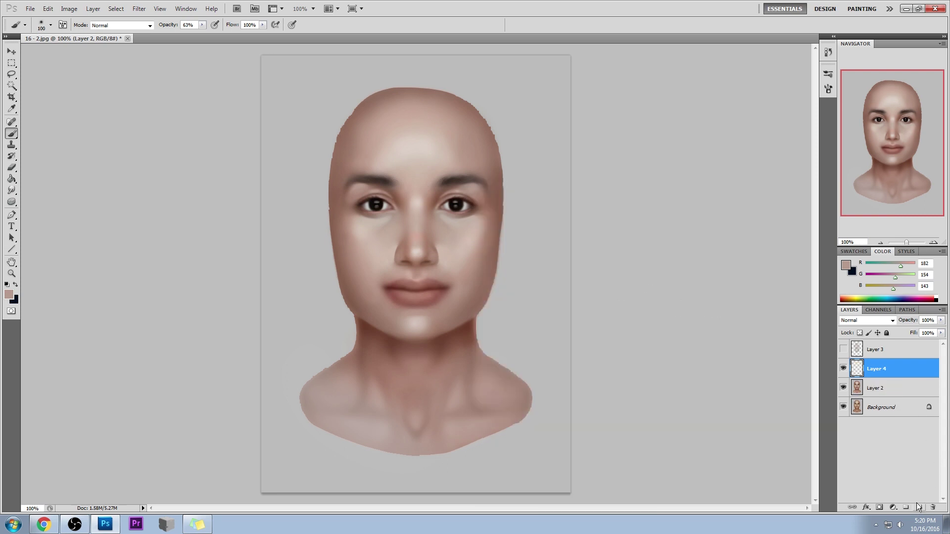
- Set Layer 4 to Darken and dab darker sampled skin tone, undoing the eyebrow stroke
click(871, 320)
click(854, 91)
alt+click(494, 191)
click(471, 182)
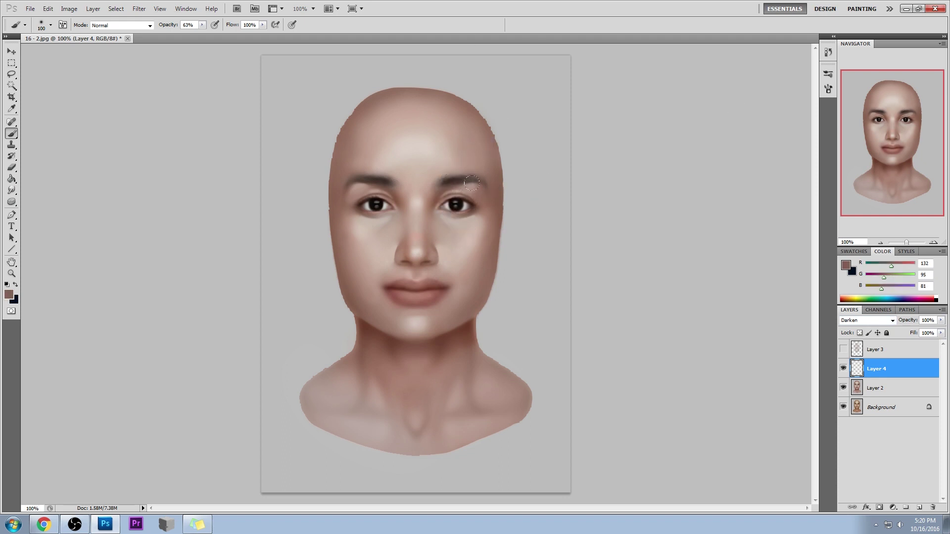
drag(346, 188, 358, 188)
key(ctrl+z)
- Lower brush opacity to 36%, sample cheek and forehead tones, then merge Layer 4 into Layer 2
drag(195, 31, 188, 34)
alt+click(337, 186)
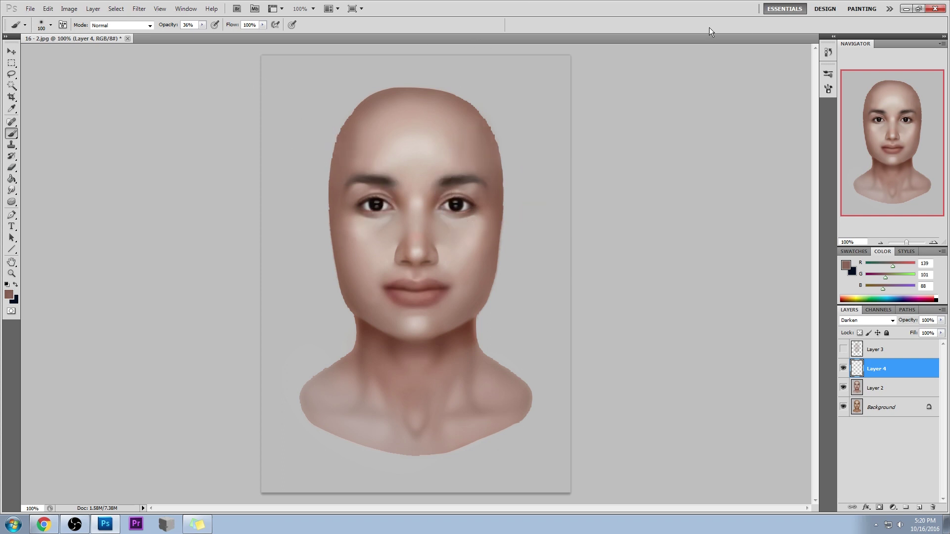
alt+click(348, 154)
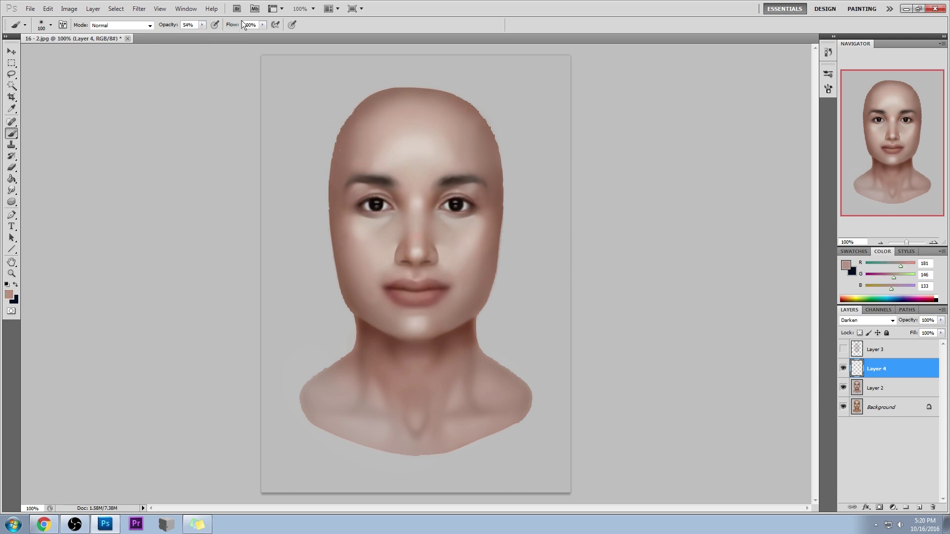
right_click(881, 372)
click(871, 340)
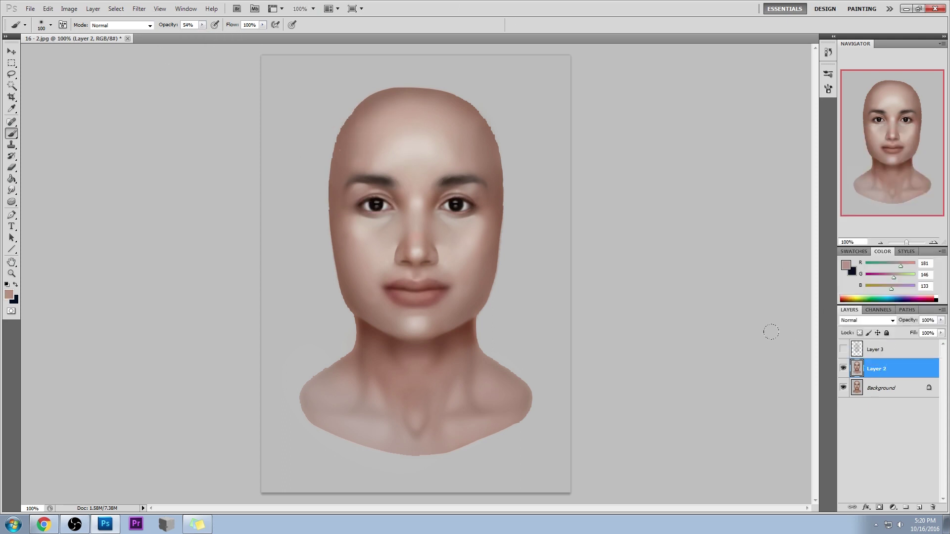
- Set the brush opacity to 26% and sample several forehead skin tones
alt+click(366, 156)
drag(202, 25, 191, 38)
alt+click(356, 159)
alt+click(478, 147)
alt+click(351, 159)
- Compare Layer 2 against the Background, leave Layer 2 hidden, and add a new layer above Layer 3
click(845, 370)
click(845, 370)
click(845, 372)
click(845, 373)
click(846, 375)
click(847, 376)
click(848, 377)
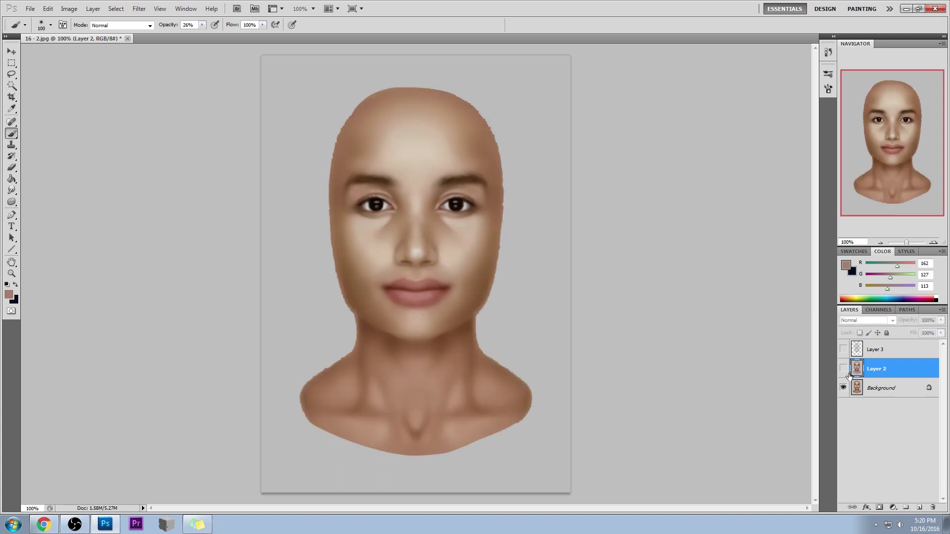
click(843, 371)
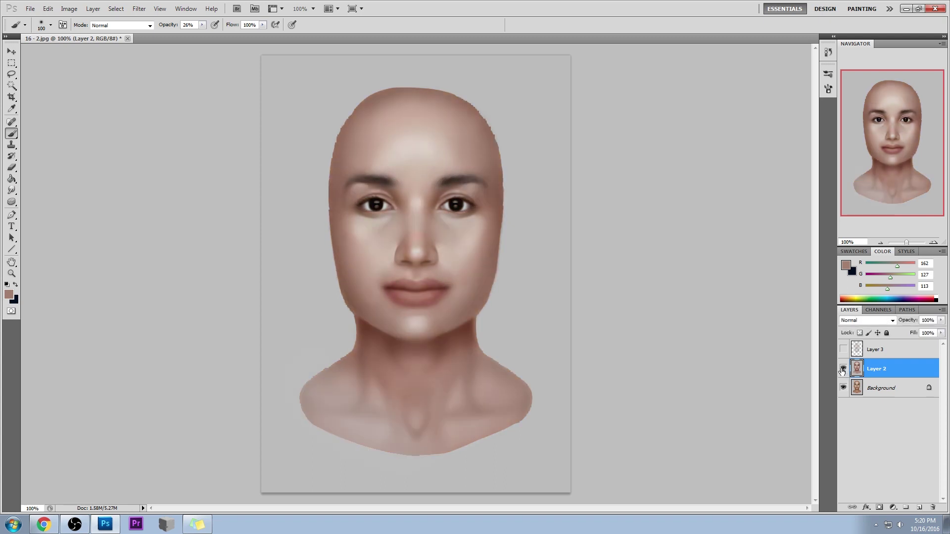
click(844, 372)
click(843, 371)
click(845, 371)
click(845, 371)
click(845, 372)
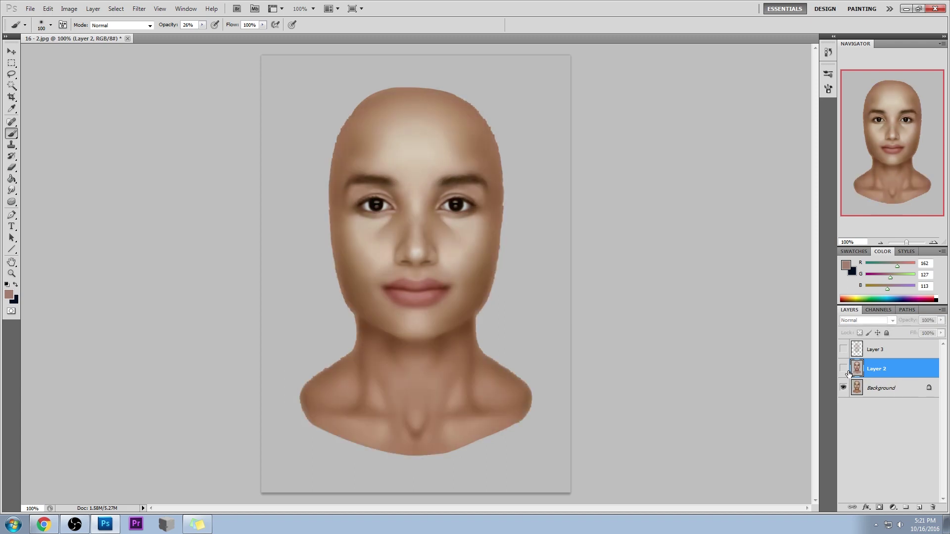
click(887, 351)
click(919, 509)
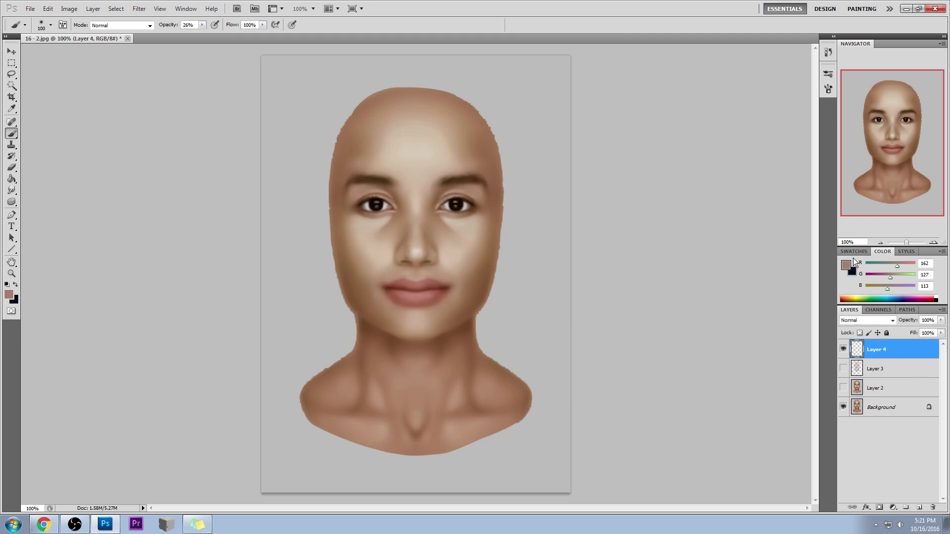
- Fill the head with grey b6b6b6 on Layer 4 and set that layer to Color mode
click(846, 265)
click(496, 152)
click(760, 108)
key(g)
click(416, 173)
click(867, 320)
click(863, 312)
- Toggle Layer 4 and Layer 2 visibility to compare the grey values, especially on the neck
click(844, 350)
click(844, 350)
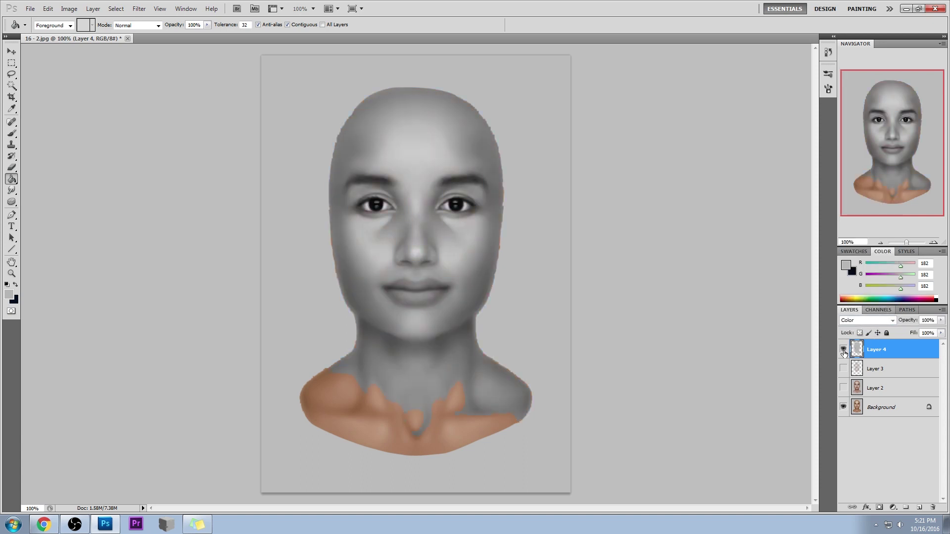
click(843, 388)
click(843, 350)
click(844, 350)
click(843, 389)
click(843, 389)
click(844, 389)
click(843, 388)
click(844, 388)
click(844, 389)
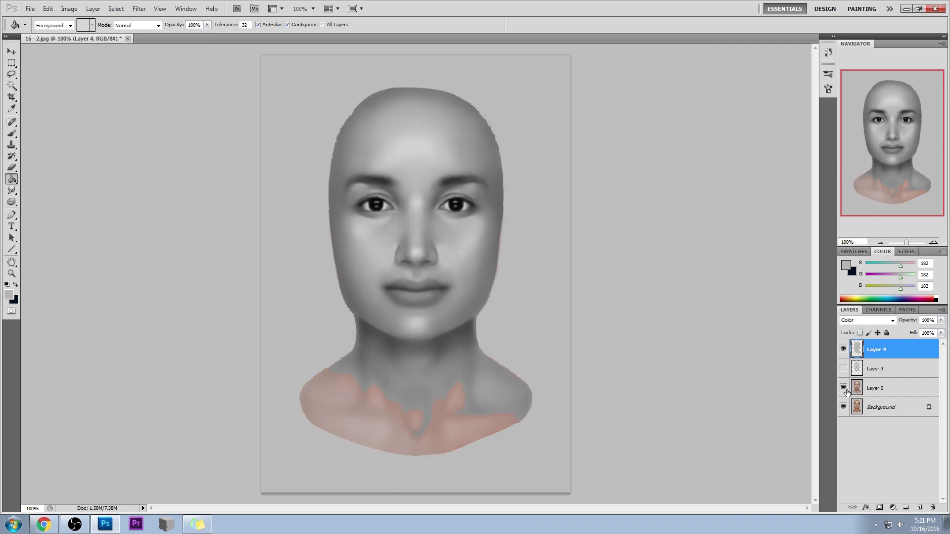
click(843, 388)
click(843, 388)
click(843, 388)
- Hide grey Layer 4, show and select Layer 2, and sample dark red-brown near the lip corner
click(843, 349)
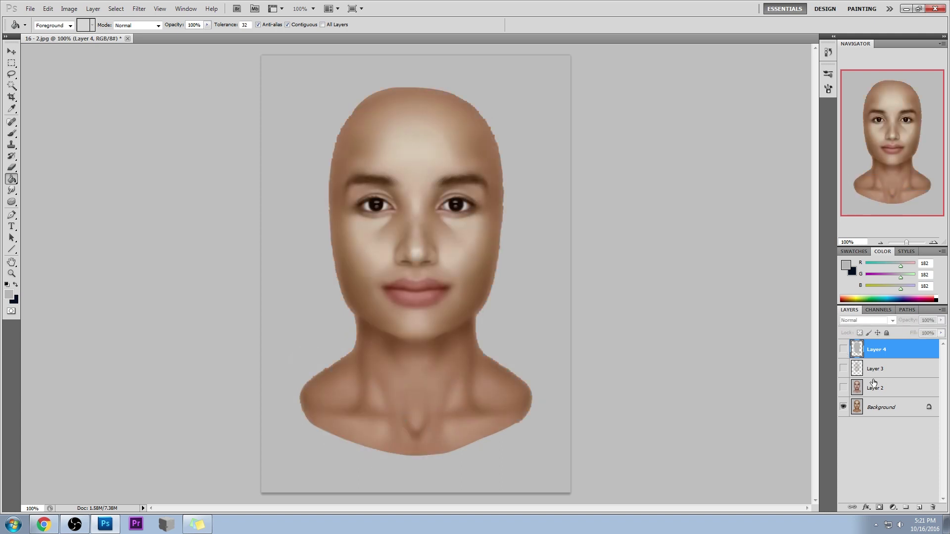
click(882, 392)
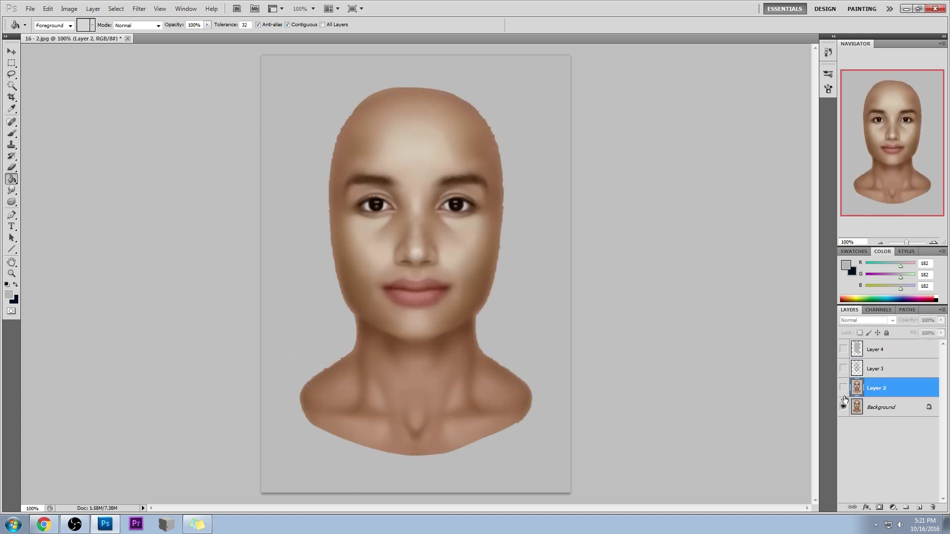
click(843, 389)
key(b)
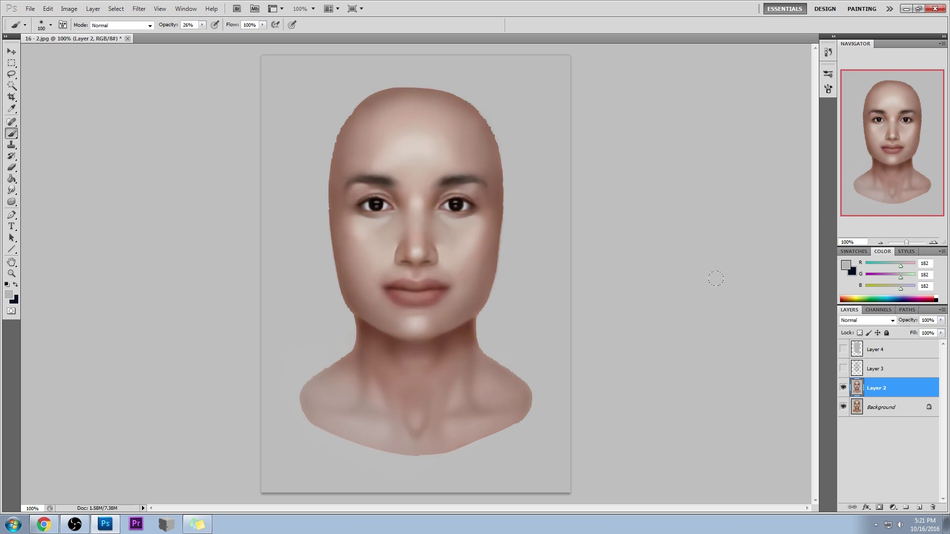
alt+click(444, 283)
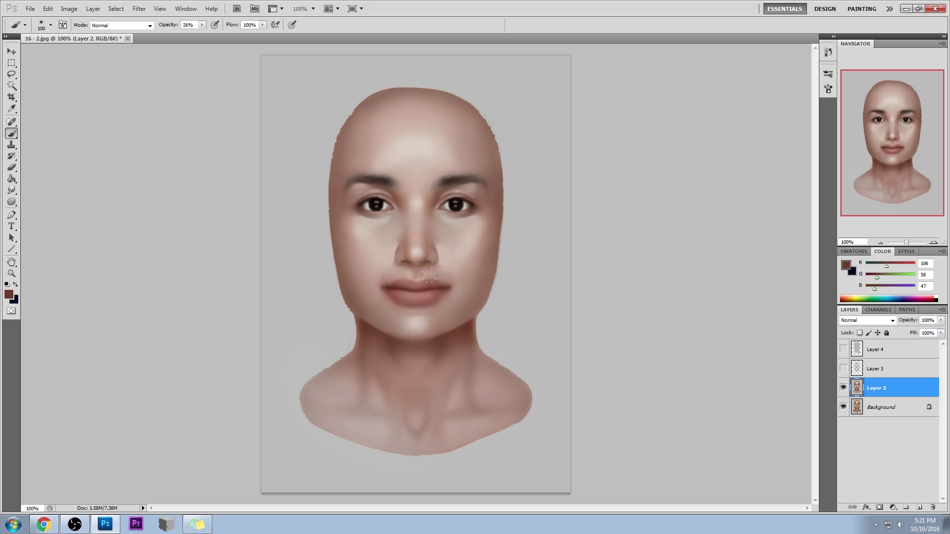
- Set the brush opacity to 18% and sample light and dark tones around the lips
alt+click(451, 289)
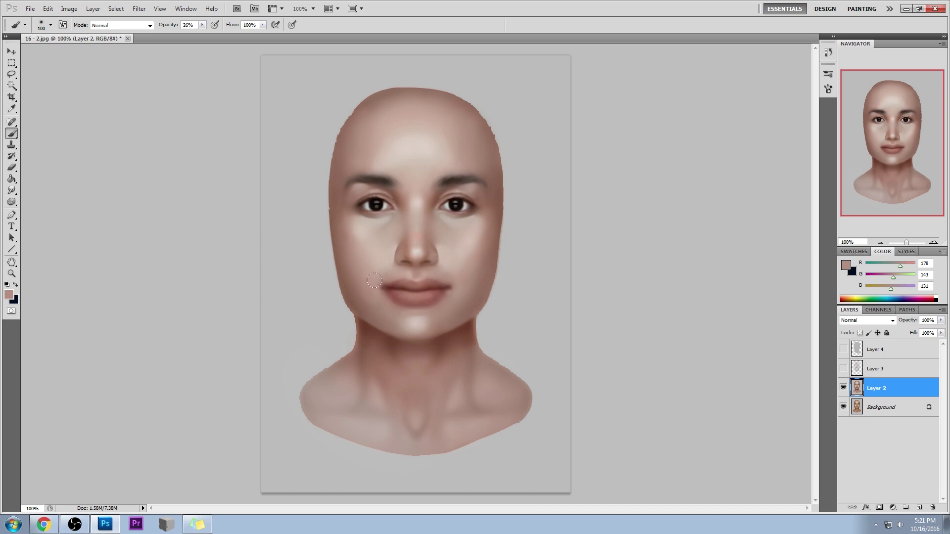
key(1)
key(8)
alt+click(388, 289)
alt+click(438, 281)
- Set the Dodge tool to size 50 and 13% exposure, then choose the Sponge tool
drag(9, 204, 44, 206)
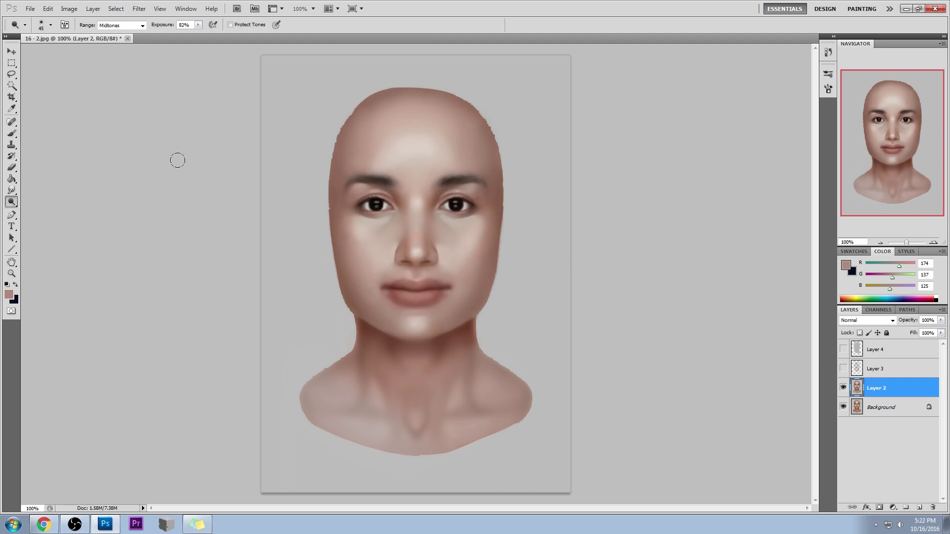
key(bracketright)
key(bracketright)
key(bracketright)
key(bracketright)
key(bracketright)
key(bracketright)
key(bracketright)
click(198, 25)
drag(187, 32, 173, 35)
right_click(12, 202)
click(47, 224)
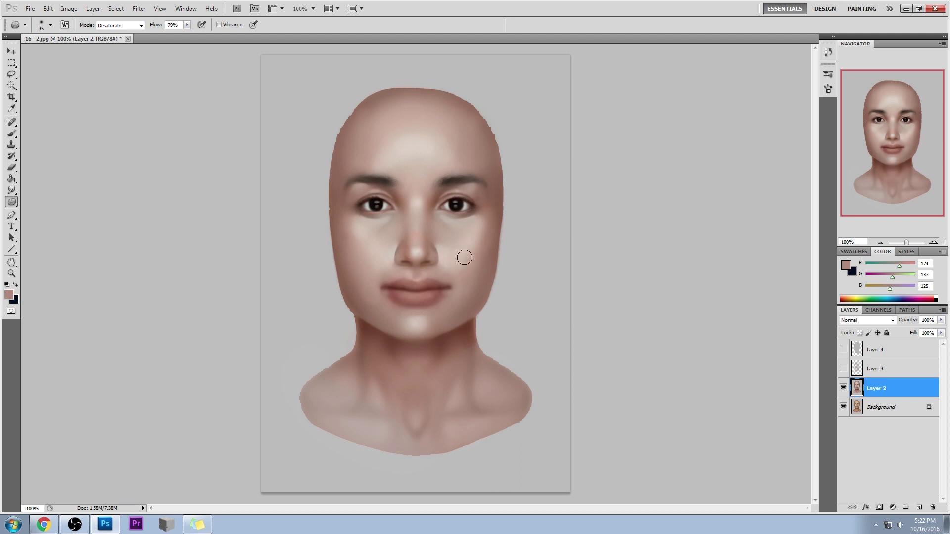
- Dodge the nose bridge down to the tip and sponge away the nose's pink tint
key(b)
alt+click(429, 236)
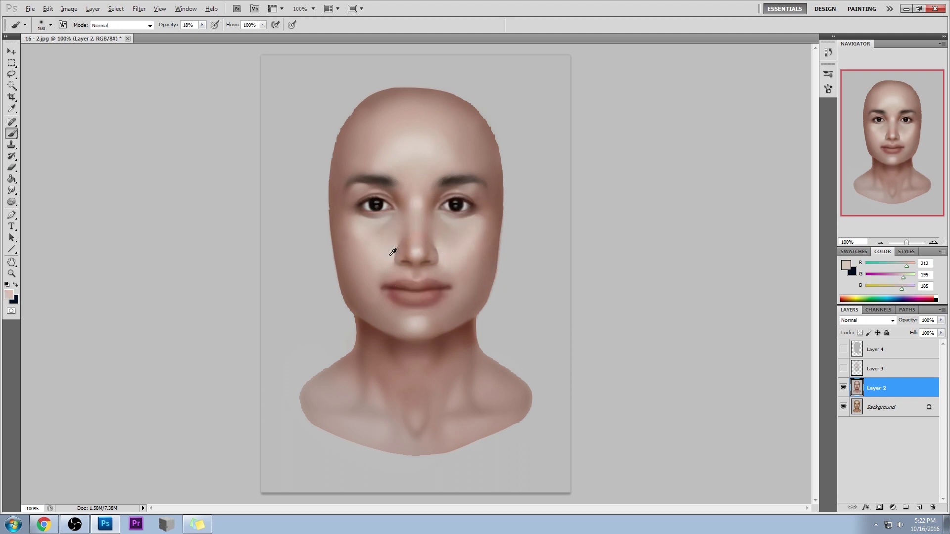
key(o)
key(shift+o)
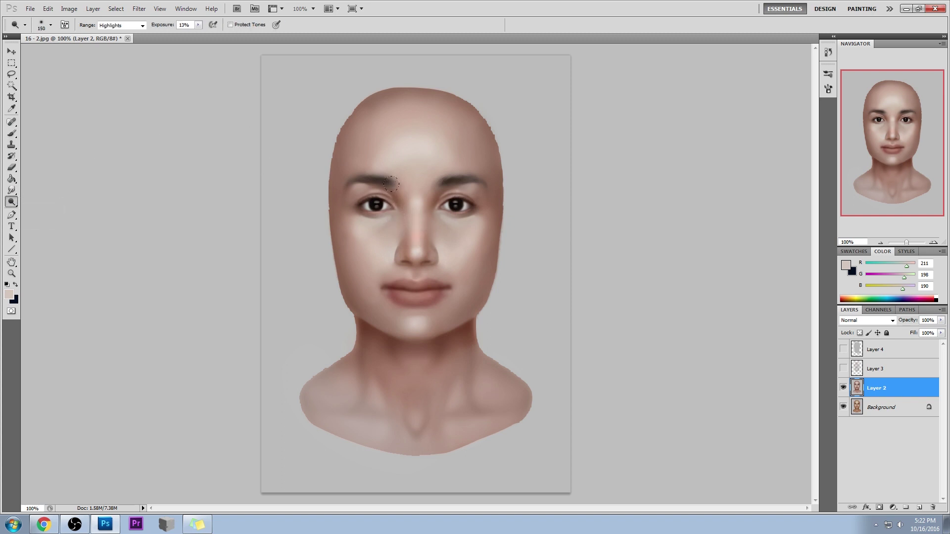
drag(413, 203, 408, 255)
drag(12, 202, 47, 222)
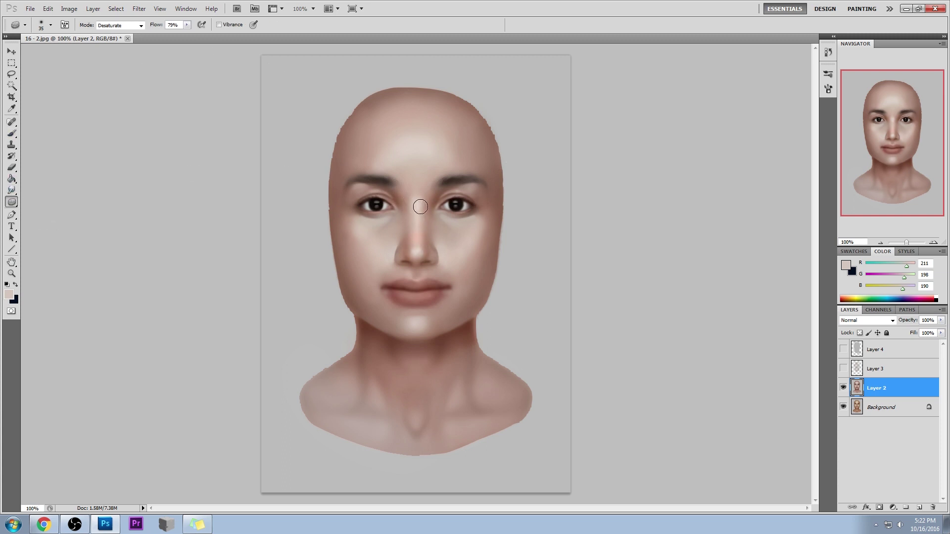
click(415, 239)
- Paint faint skin-tone strokes below the eye and sample several nose and brow tones
key(b)
alt+click(428, 225)
mouse_move(401, 222)
mouse_down()
mouse_move(415, 229)
mouse_move(398, 227)
mouse_up()
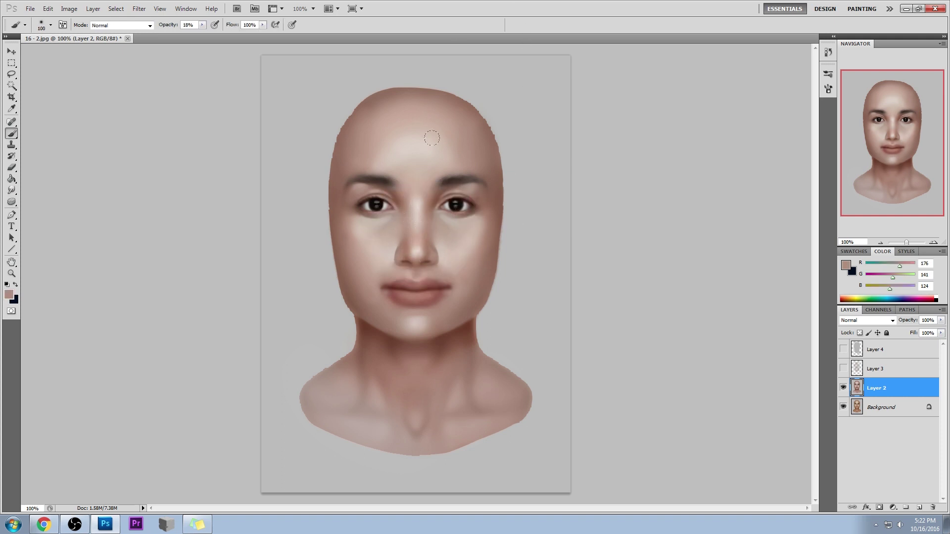
alt+click(421, 217)
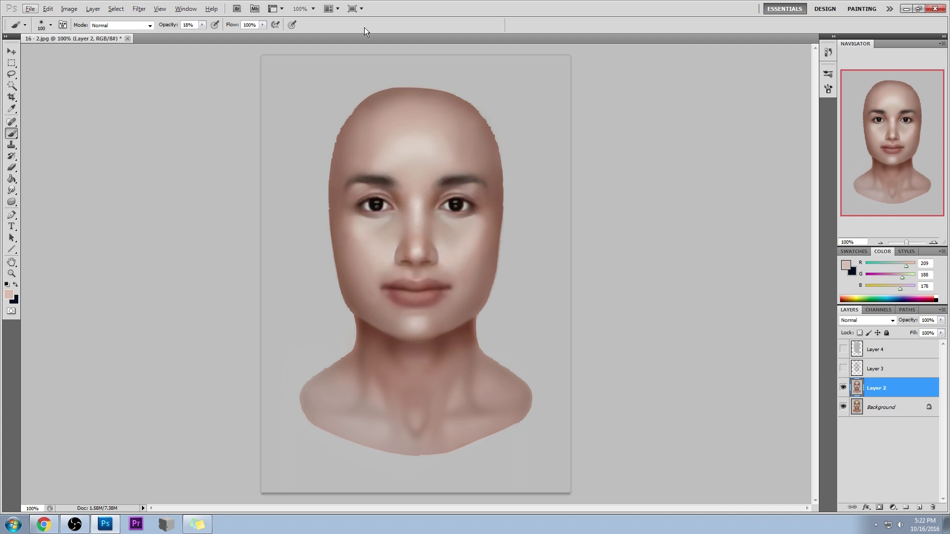
alt+click(404, 189)
alt+click(437, 193)
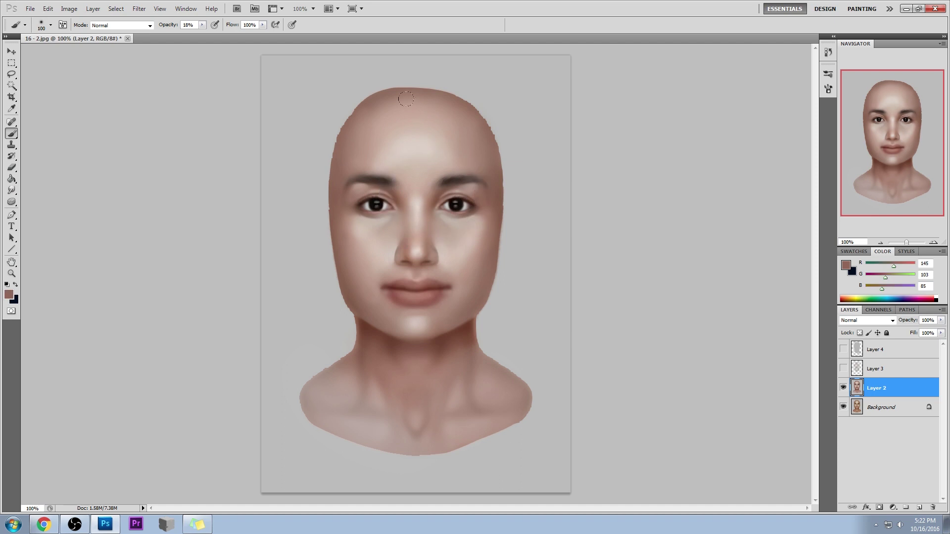
- Enlarge the brush to 175 and sample lighter tones to brighten the upper forehead
key(bracketright)
alt+click(434, 197)
alt+click(418, 192)
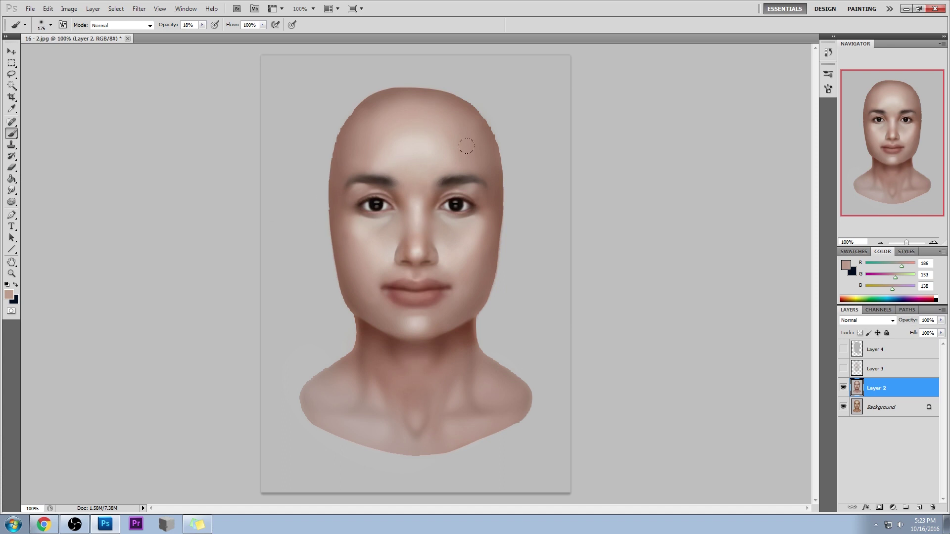
alt+click(446, 184)
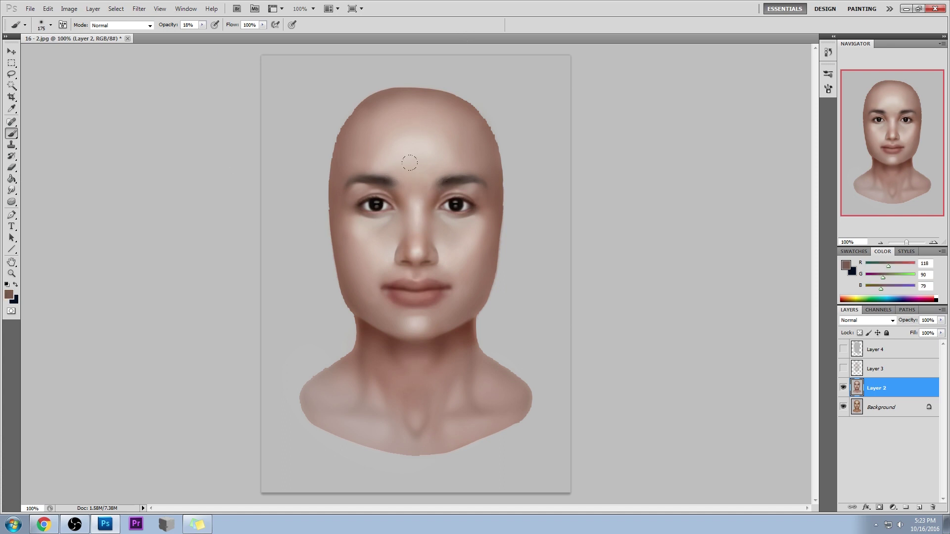
alt+click(423, 197)
alt+click(404, 149)
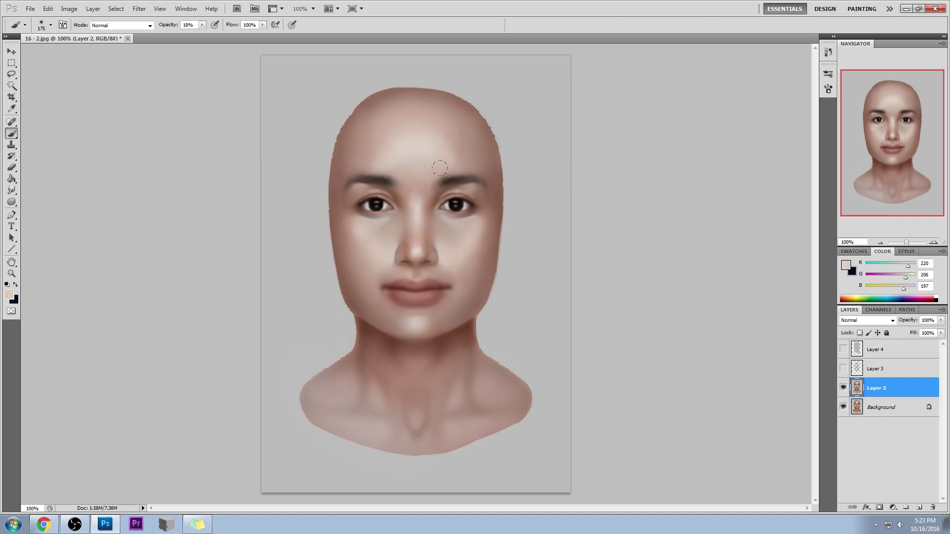
alt+click(430, 252)
key(ctrl+space)
- Lasso both nostrils, paint them deep RGB 105/70/52 brown, then zoom out and deselect
drag(365, 244, 525, 297)
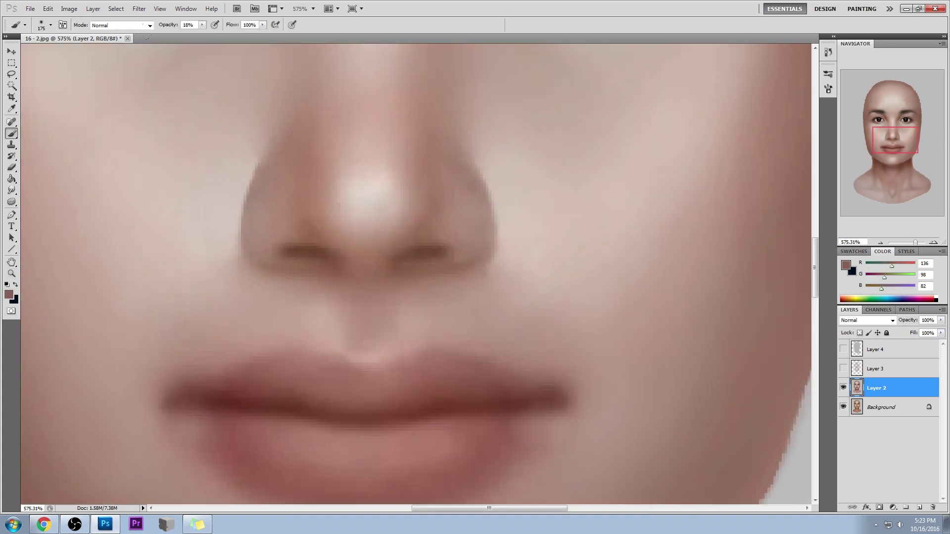
key(l)
key(ctrl+d)
mouse_move(428, 241)
mouse_down()
mouse_move(397, 253)
mouse_move(399, 261)
mouse_up()
mouse_move(336, 260)
mouse_down()
mouse_move(320, 244)
mouse_move(282, 242)
mouse_move(275, 251)
mouse_up()
key(b)
alt+click(304, 253)
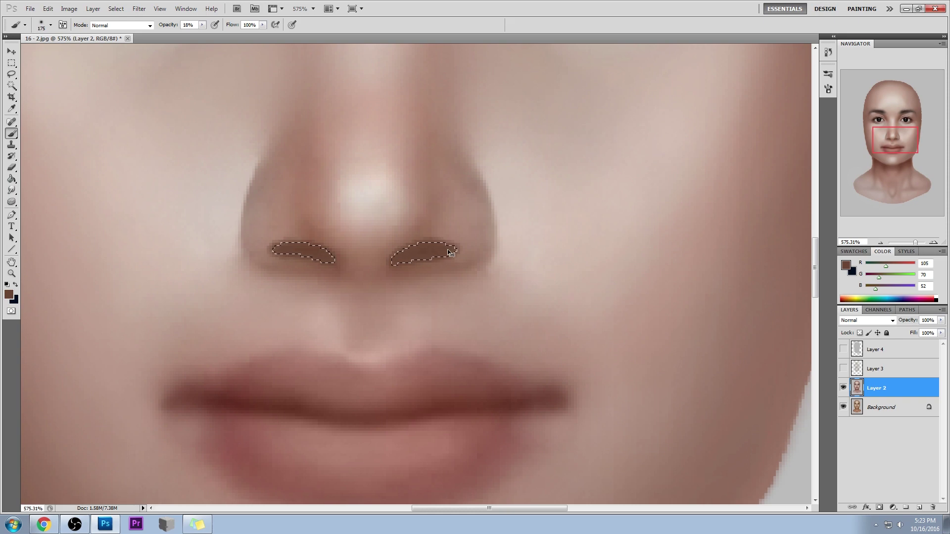
key(ctrl+0)
key(ctrl+d)
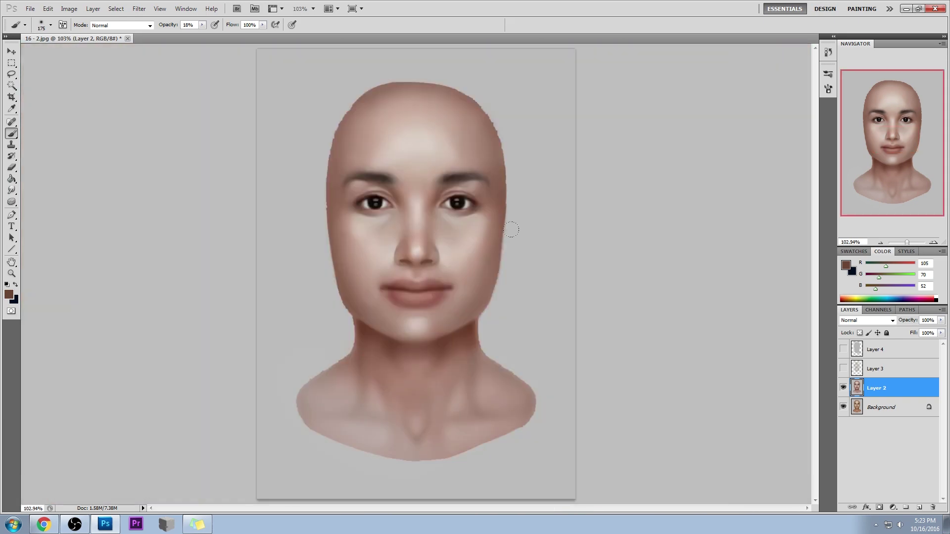
- Smudge the nostril edges, then paint blending touches with a smaller brush using sampled nose tones
key(r)
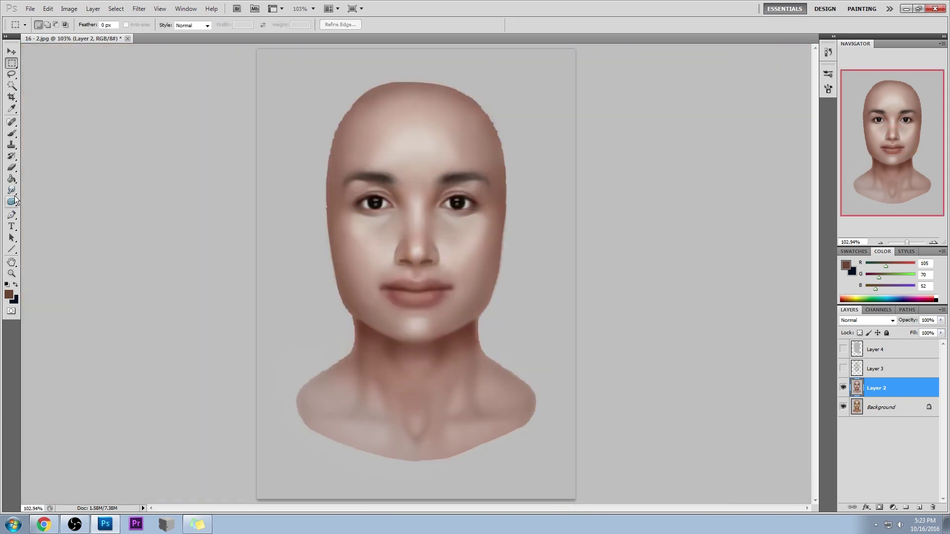
drag(11, 190, 41, 207)
click(42, 207)
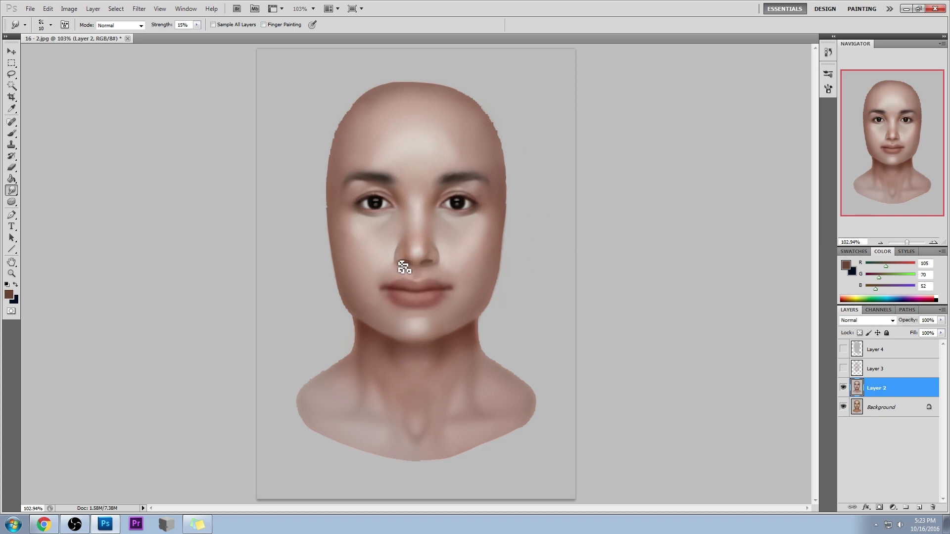
key(b)
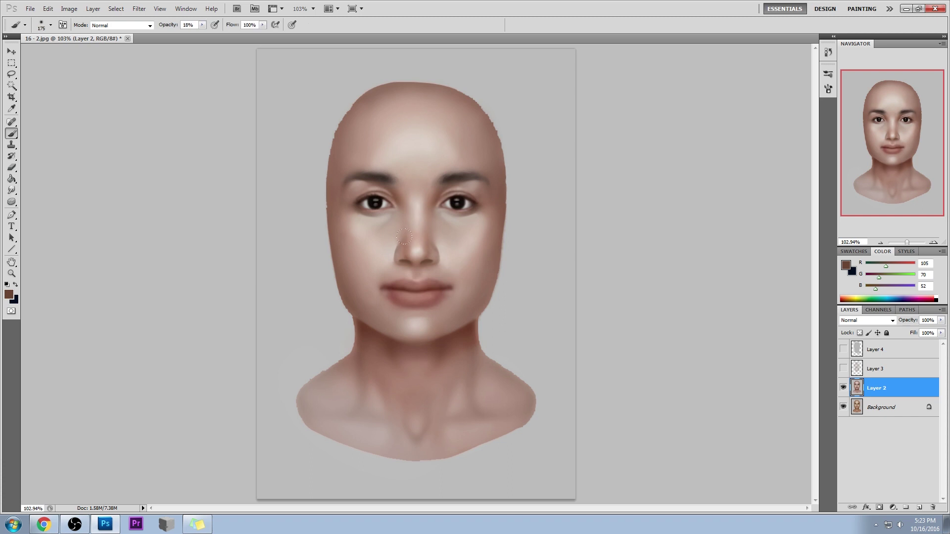
alt+click(433, 265)
key(bracketleft)
key(bracketleft)
key(bracketleft)
key(bracketleft)
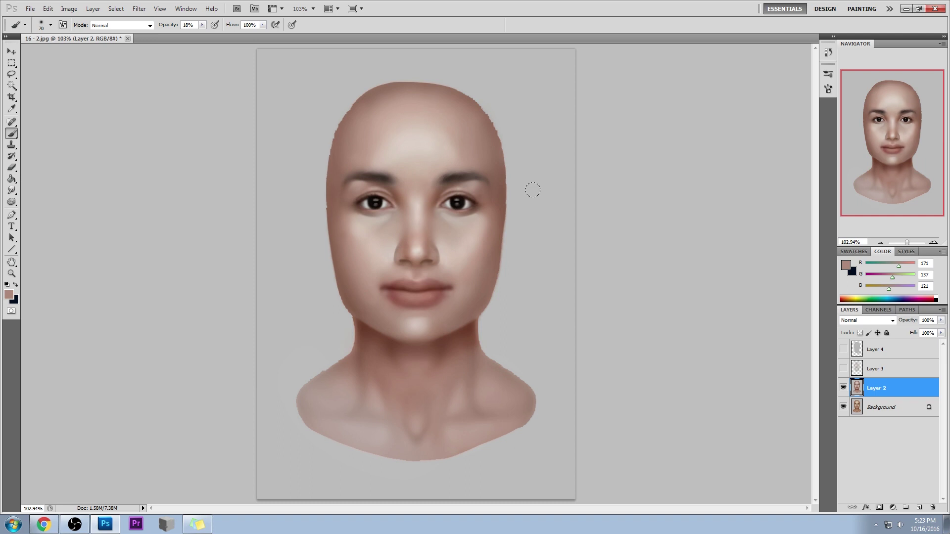
alt+click(419, 254)
alt+click(414, 257)
- Compare Layer 2 on and off, sample a temple tone, and add new Layer 5 above Layer 2
click(843, 388)
click(843, 388)
alt+click(335, 182)
key(bracketright)
key(bracketright)
key(bracketright)
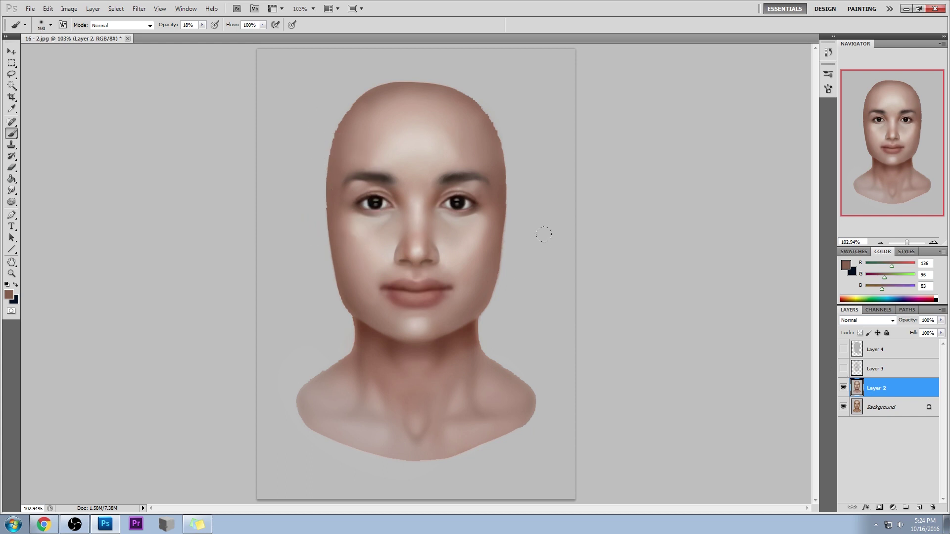
click(919, 507)
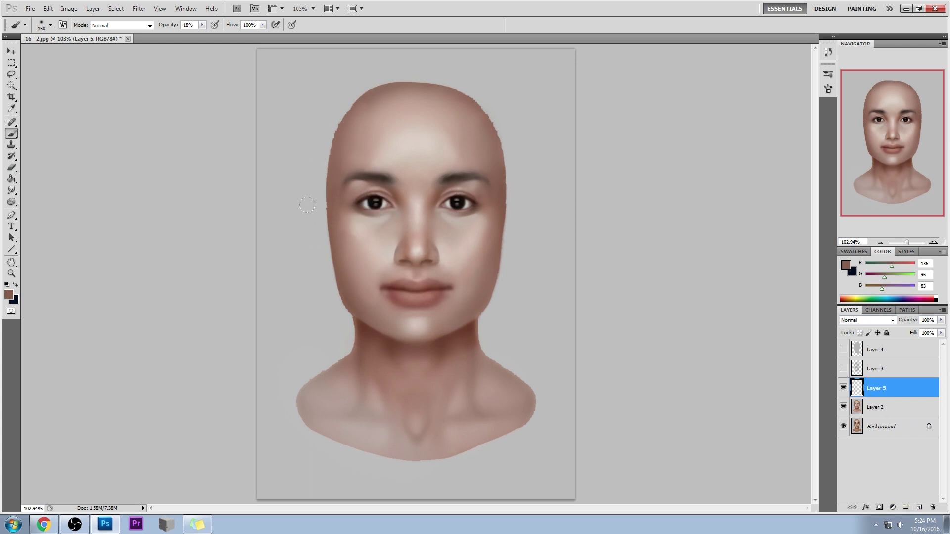
- Brush faint dark shading along the left and right cheek and jaw edges
drag(331, 252, 333, 284)
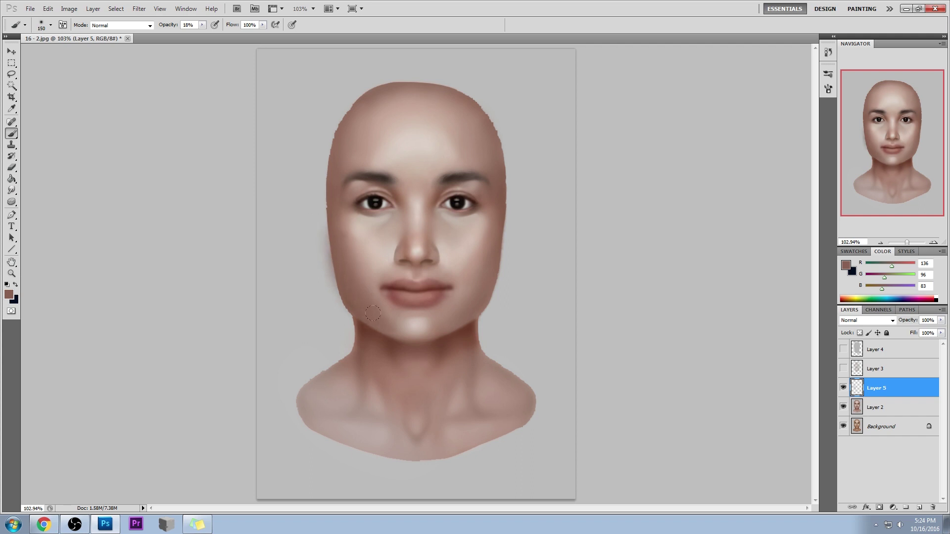
drag(373, 313, 374, 315)
mouse_move(446, 271)
mouse_down()
mouse_move(476, 297)
mouse_move(503, 263)
mouse_move(489, 329)
mouse_move(497, 279)
mouse_up()
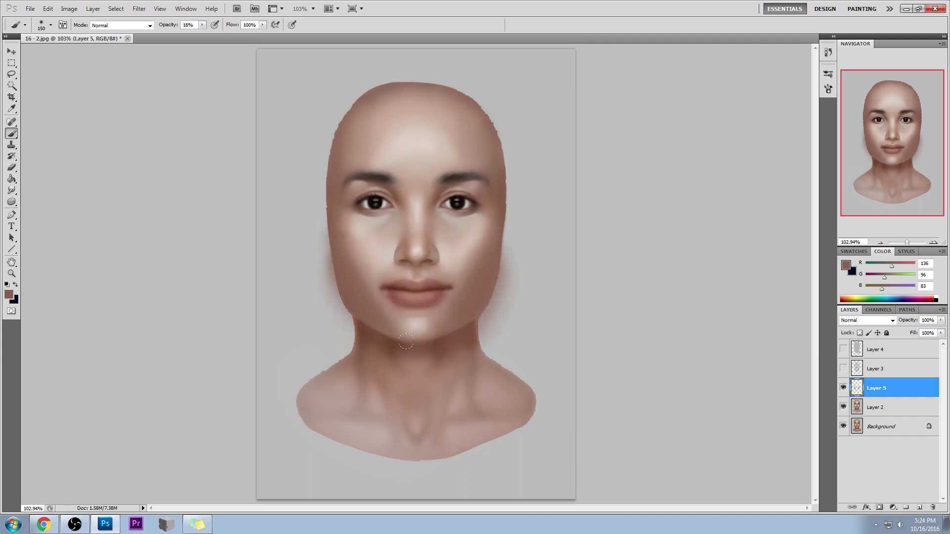
- Erase excess right-cheek shading and the light fringe along the left cheek and jaw, then compare
key(e)
mouse_move(520, 240)
mouse_down()
mouse_move(516, 288)
mouse_move(530, 244)
mouse_move(492, 329)
mouse_move(528, 257)
mouse_move(475, 335)
mouse_up()
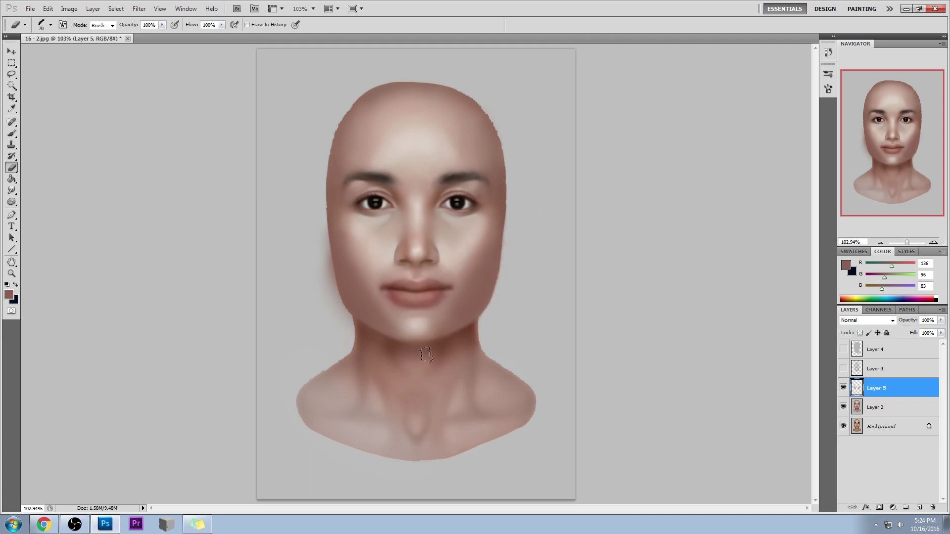
drag(308, 266, 312, 221)
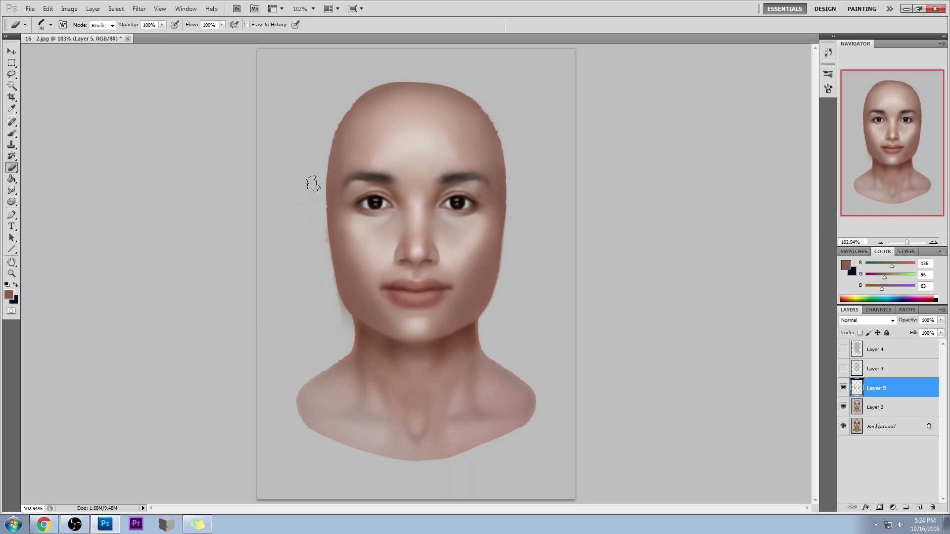
drag(322, 282, 384, 350)
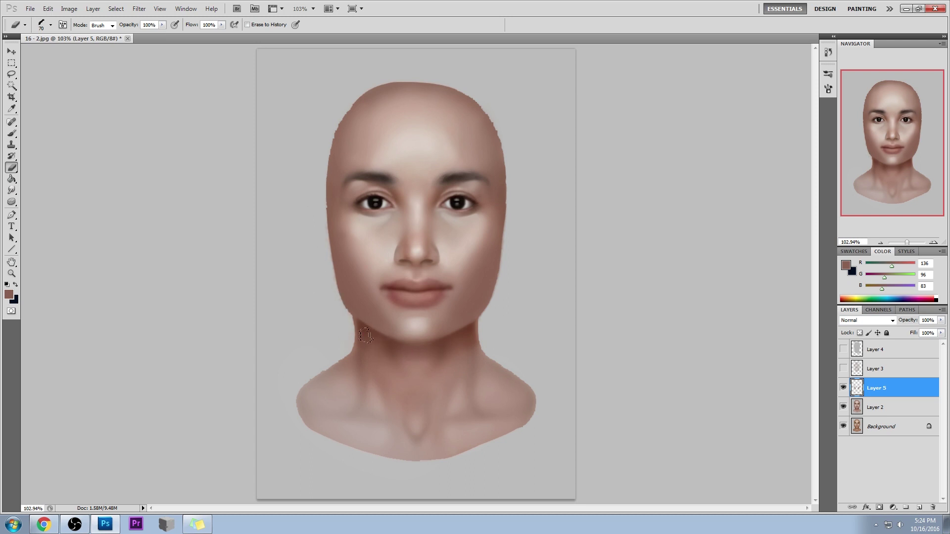
click(488, 342)
click(843, 388)
click(844, 388)
click(843, 388)
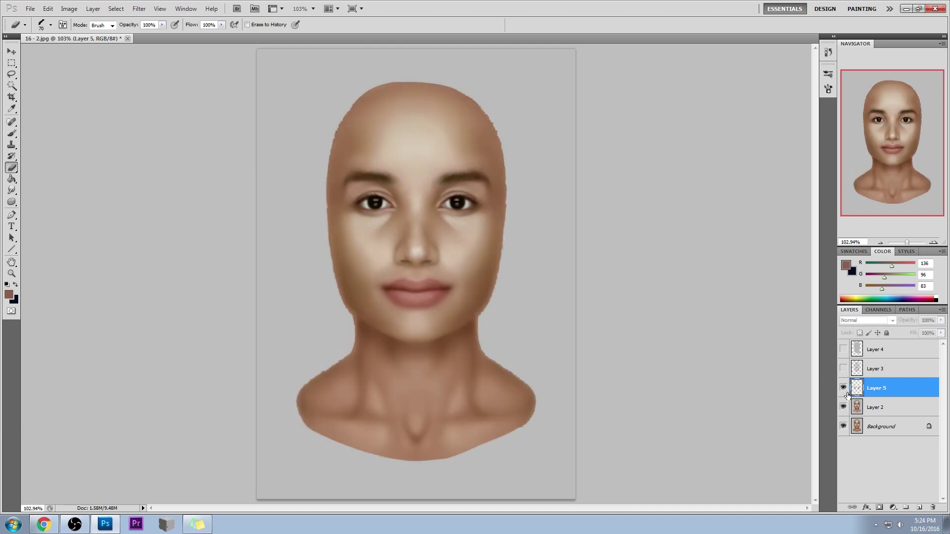
- Give the Eraser a different tip, a larger size and 57% opacity
click(843, 388)
right_click(503, 217)
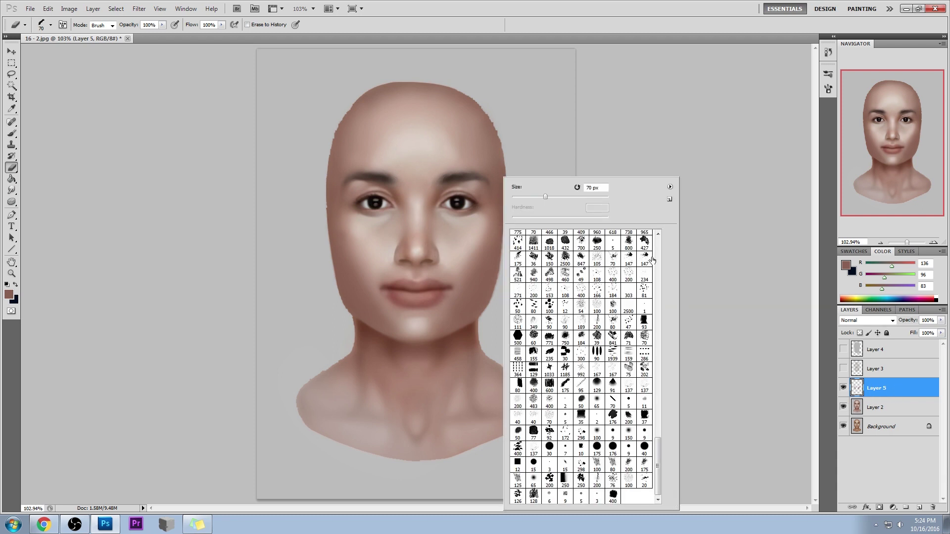
click(597, 399)
key(Return)
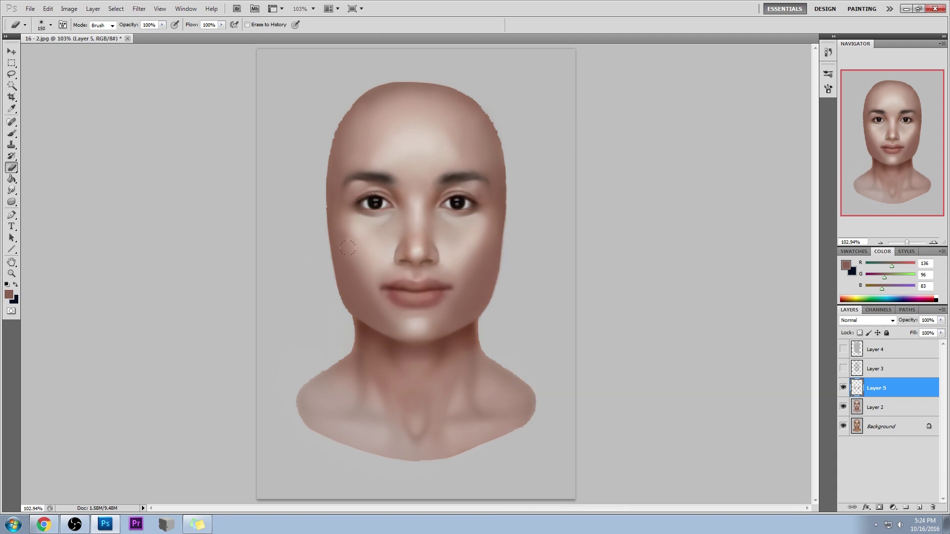
key(bracketright)
key(5)
key(7)
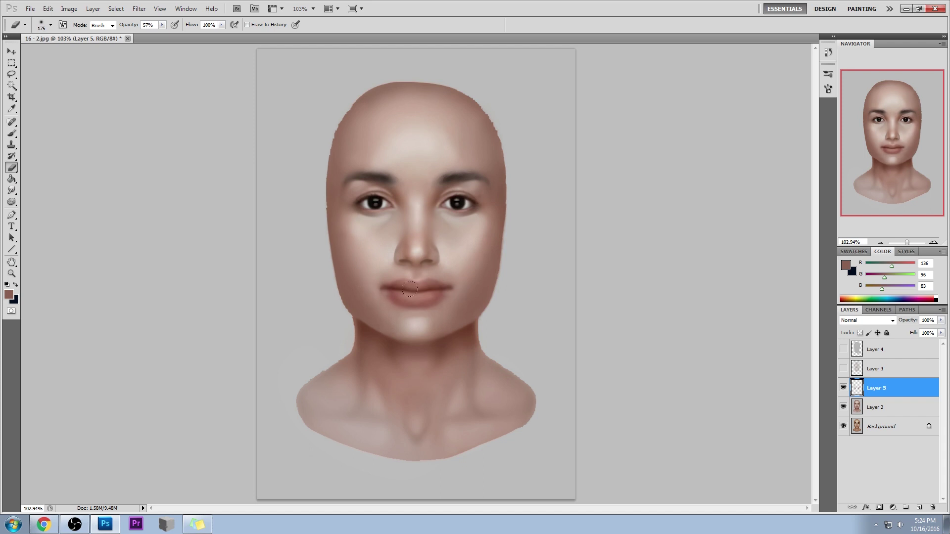
- Compare Layer 5 on and off, merge it down into Layer 2, and check against the Background
click(844, 389)
click(845, 390)
right_click(889, 391)
click(890, 371)
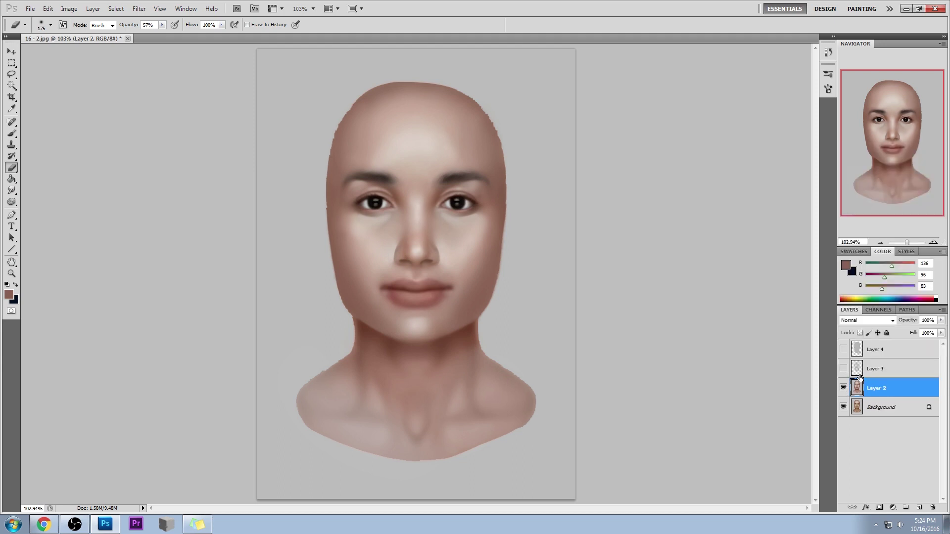
click(843, 389)
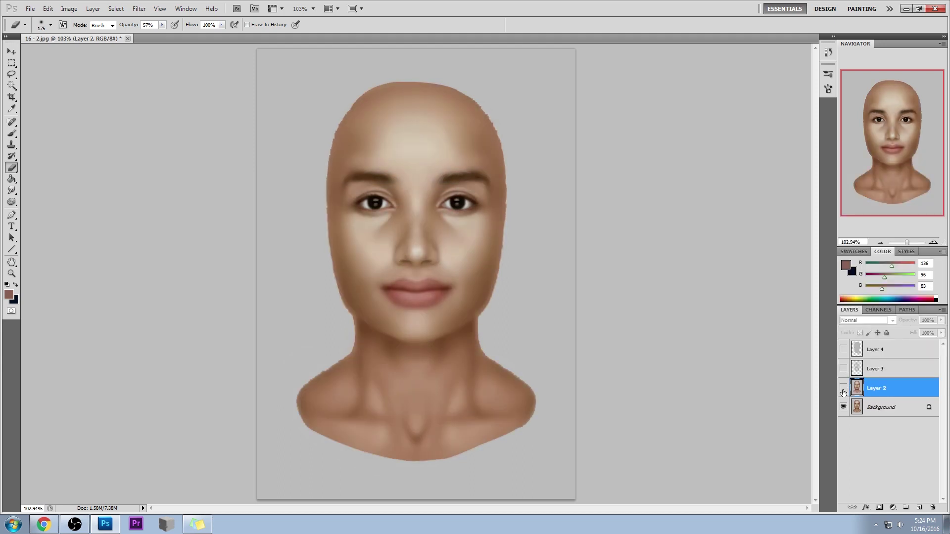
click(843, 389)
click(843, 389)
click(843, 389)
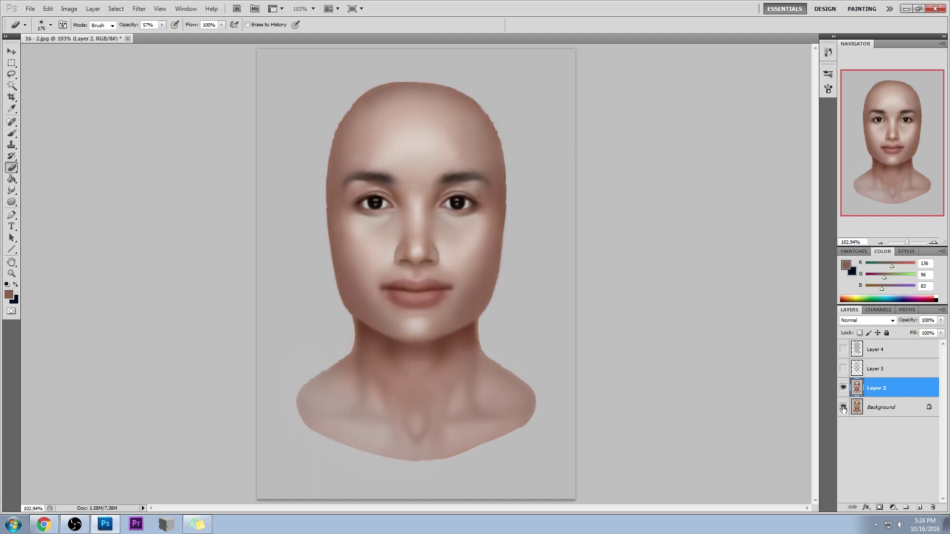
key(alt)
key(b)
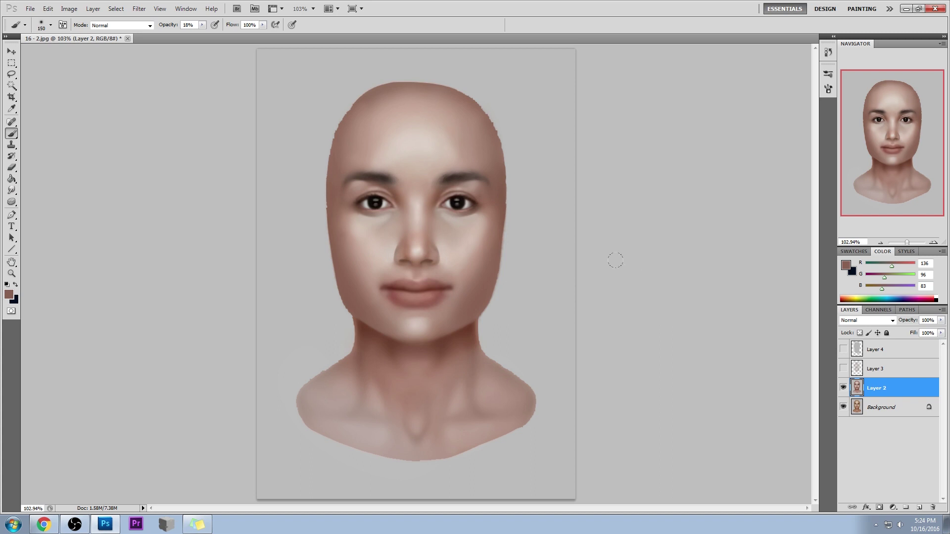